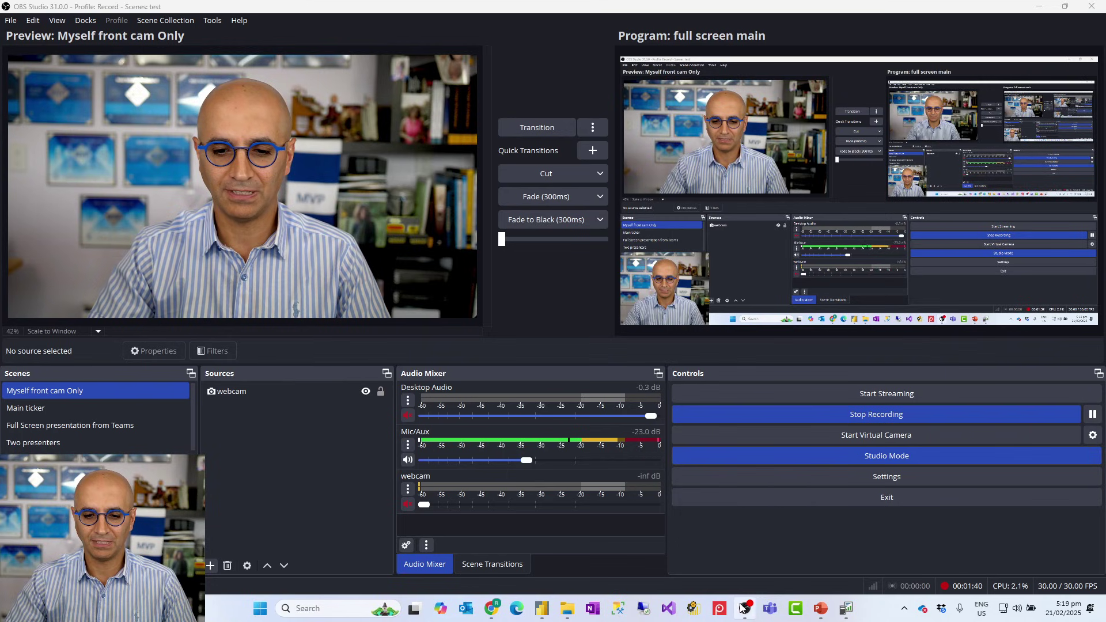
Open the setup report's model diagram and select the Sales Agg table.
mouse_move(541, 611)
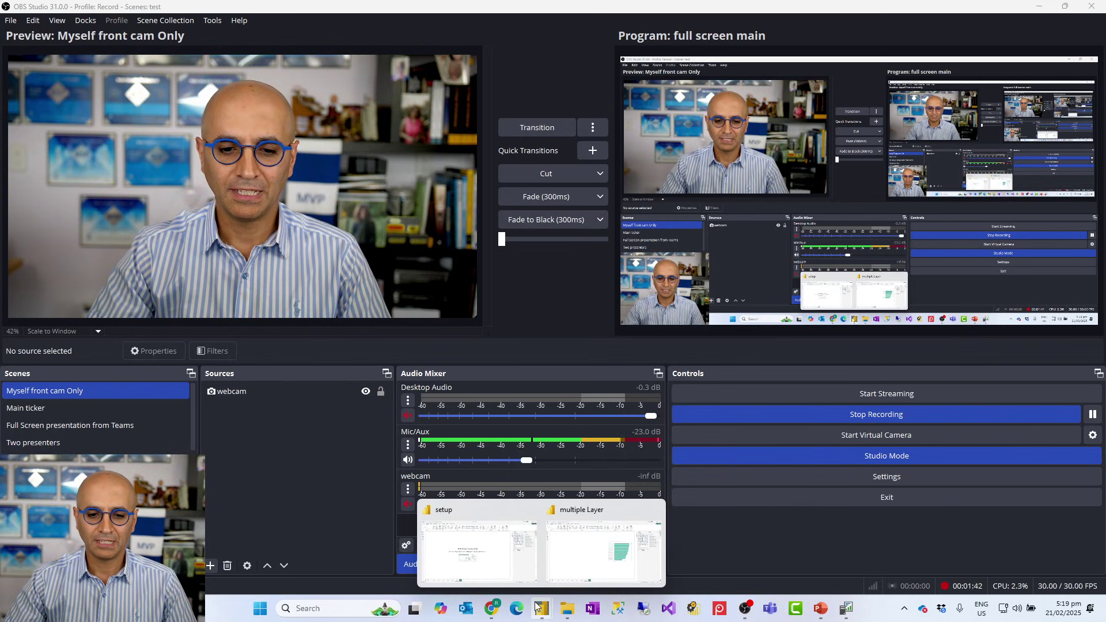
click(509, 565)
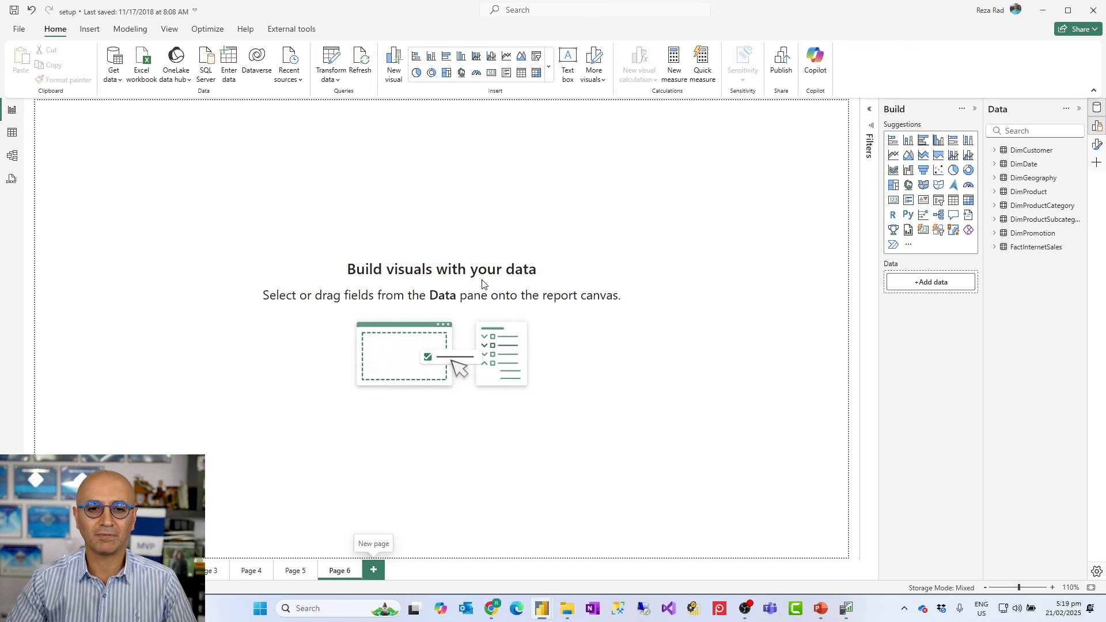
click(12, 157)
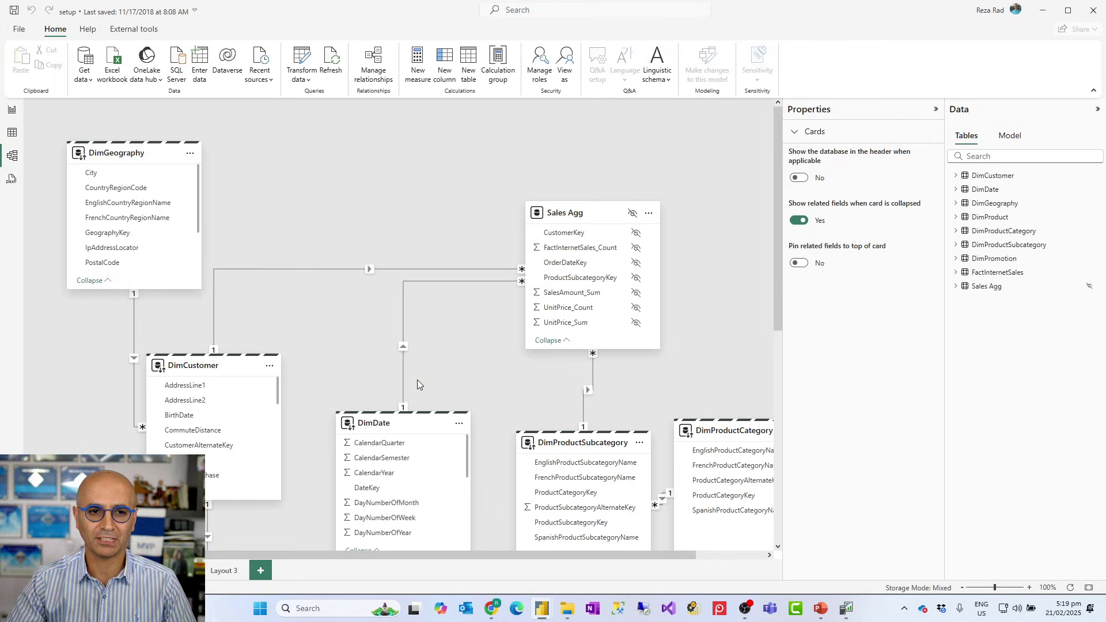
scroll(417, 350, down, 1)
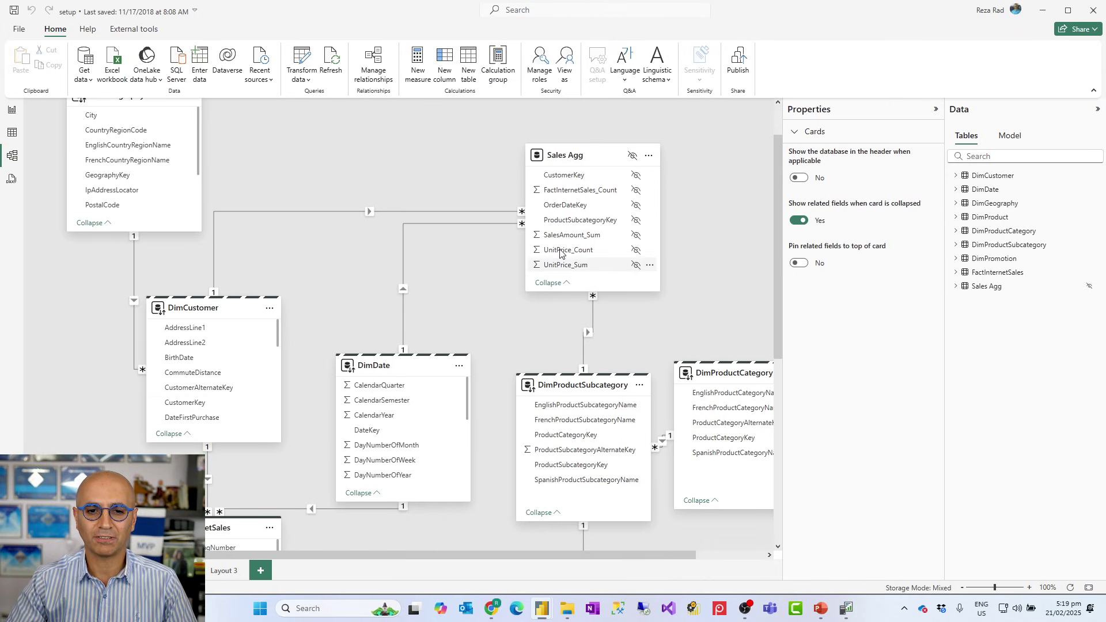
click(597, 155)
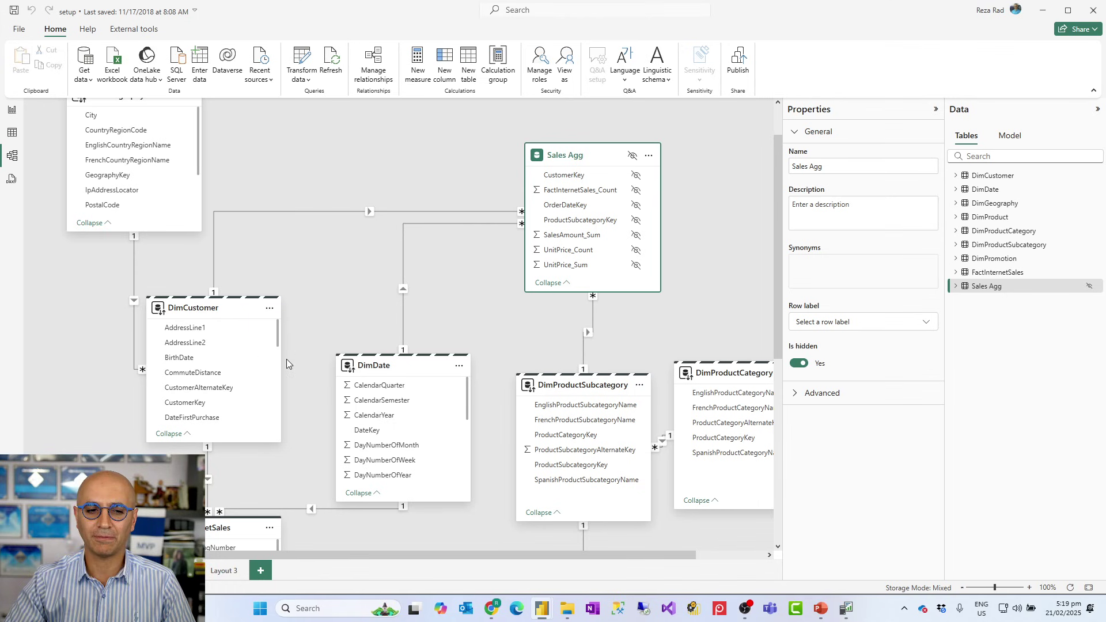
Show DimProductSubcategory's Advanced properties, confirming its storage mode is Dual.
click(590, 388)
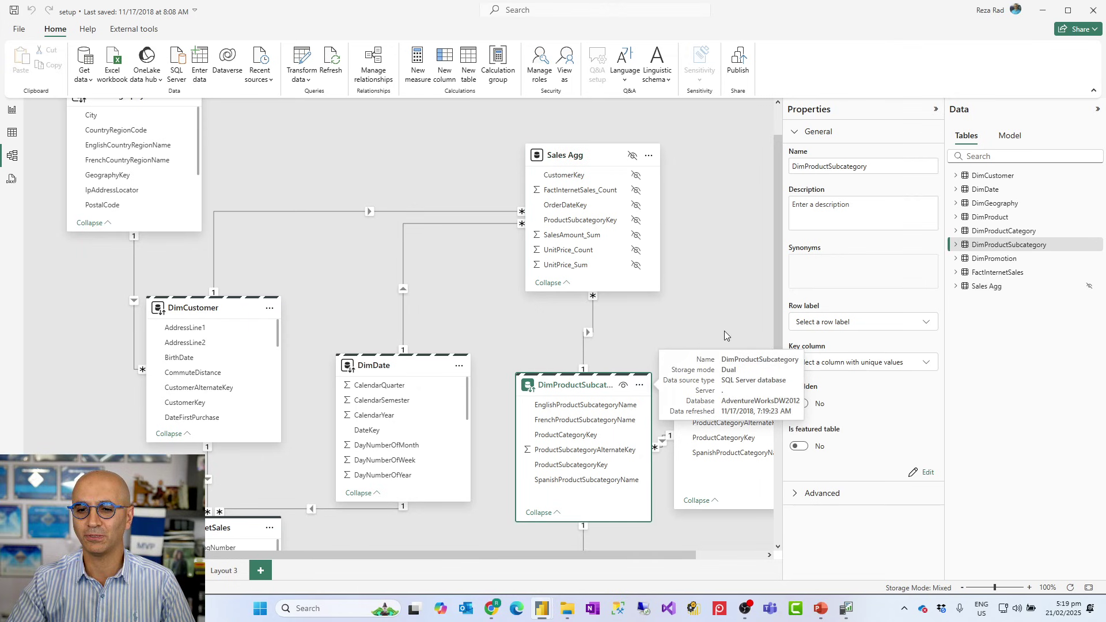
click(795, 134)
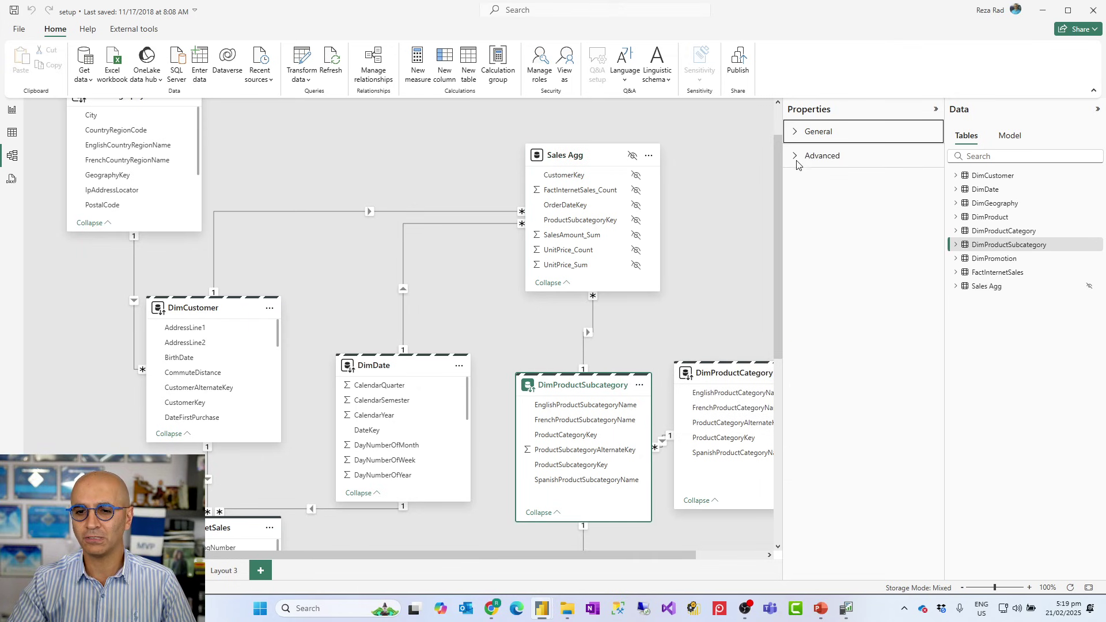
click(797, 161)
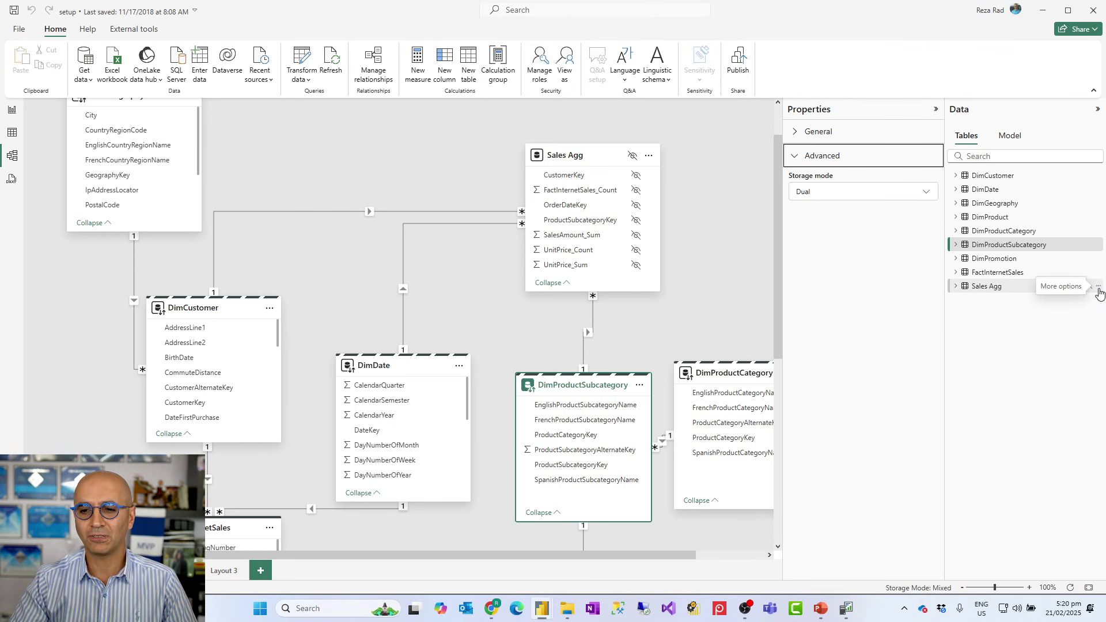
Review Sales Agg's aggregation mappings to FactInternetSales, cancel, then select Sales Agg to show Import mode.
click(1098, 287)
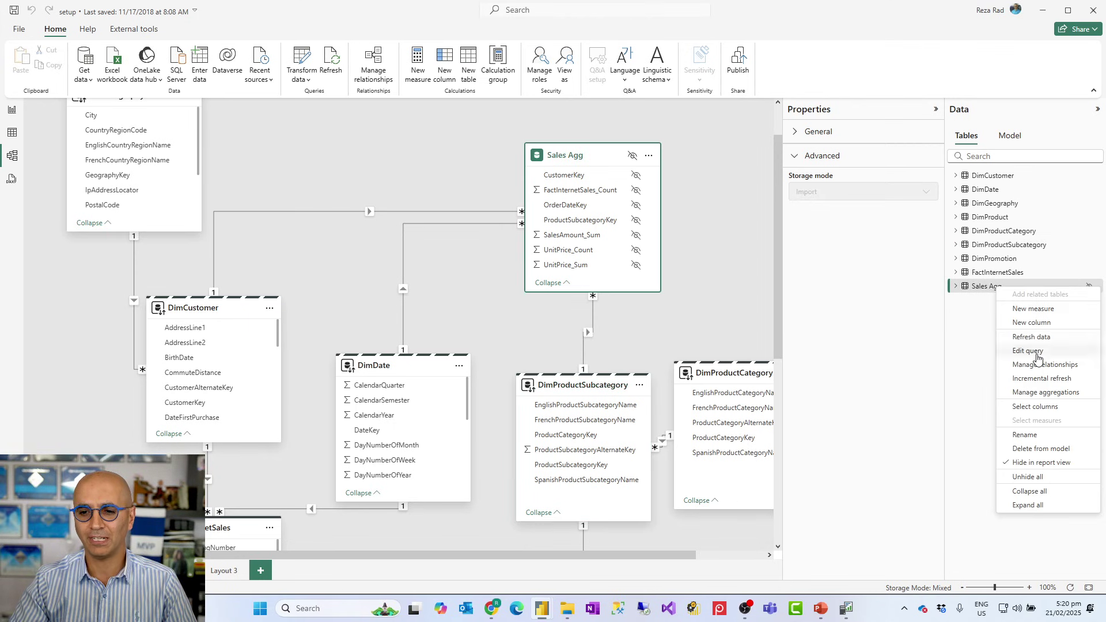
click(1045, 392)
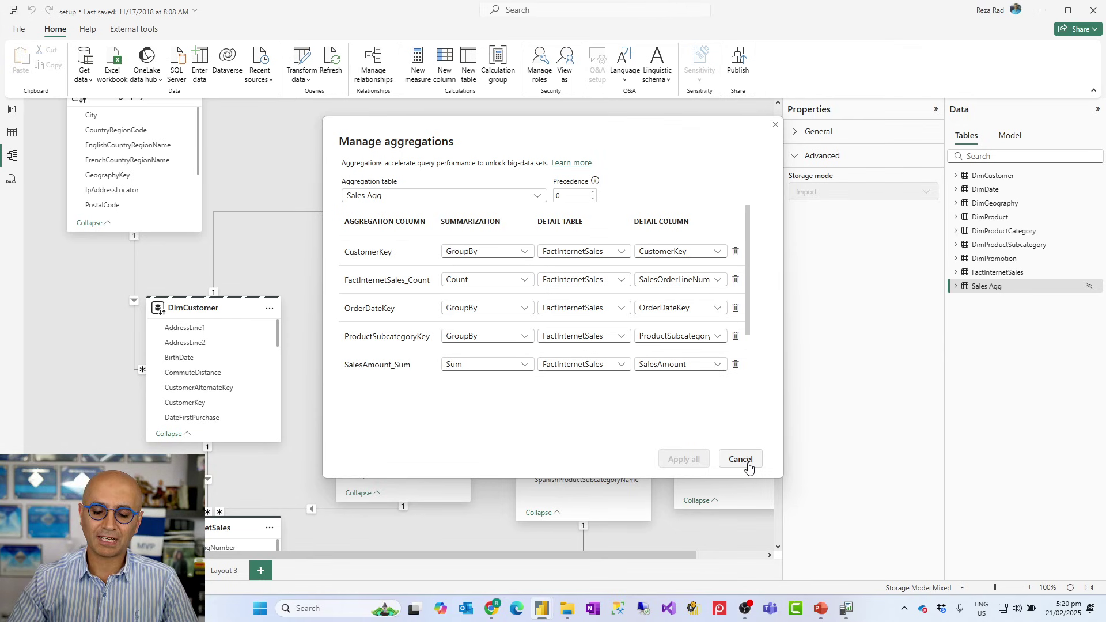
click(747, 468)
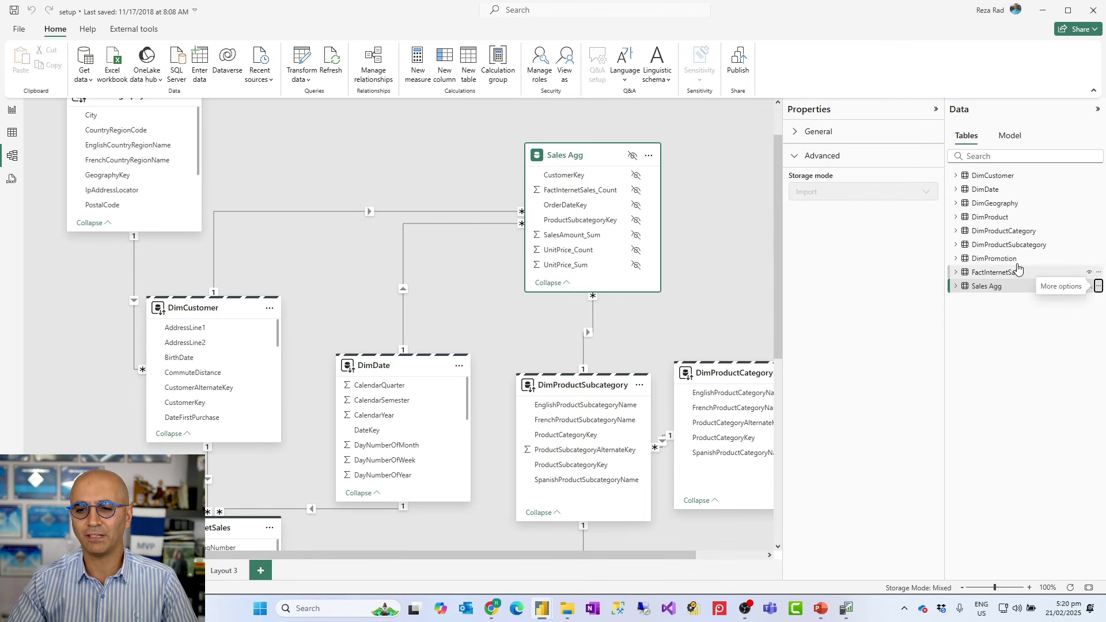
click(1005, 286)
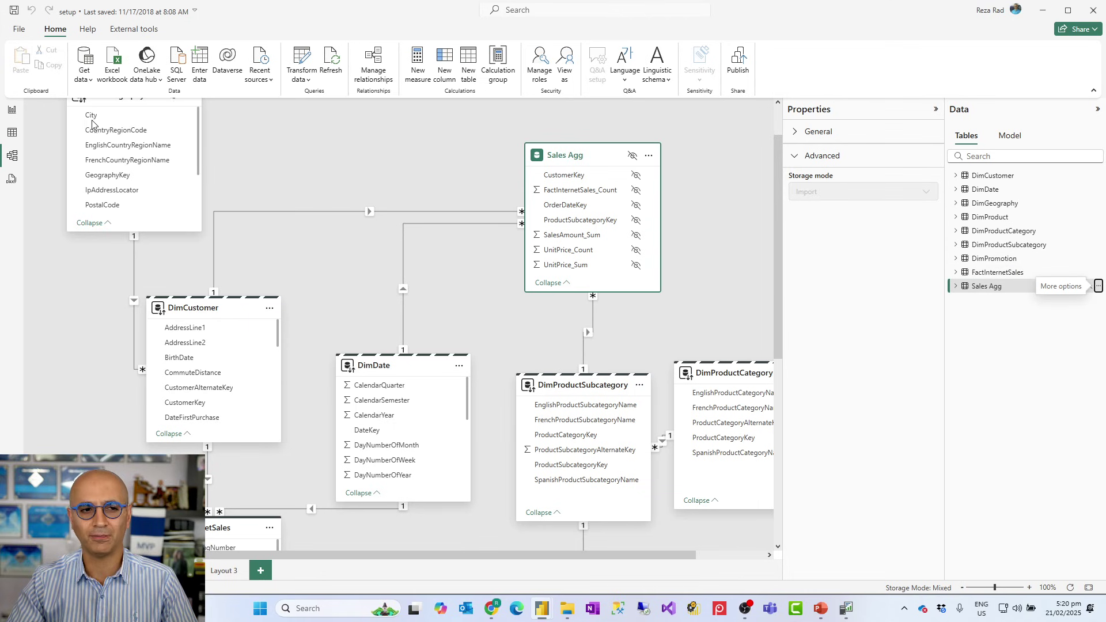
Add a card of FactInternetSales SalesAmount ($29.36M) to Page 6 in report view.
click(10, 111)
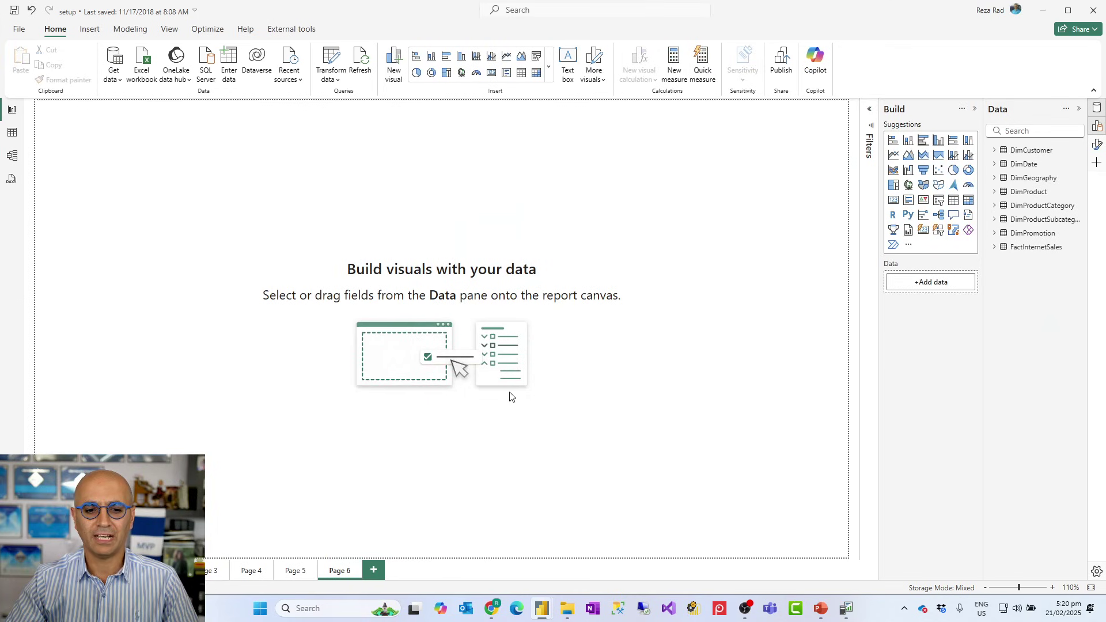
click(996, 247)
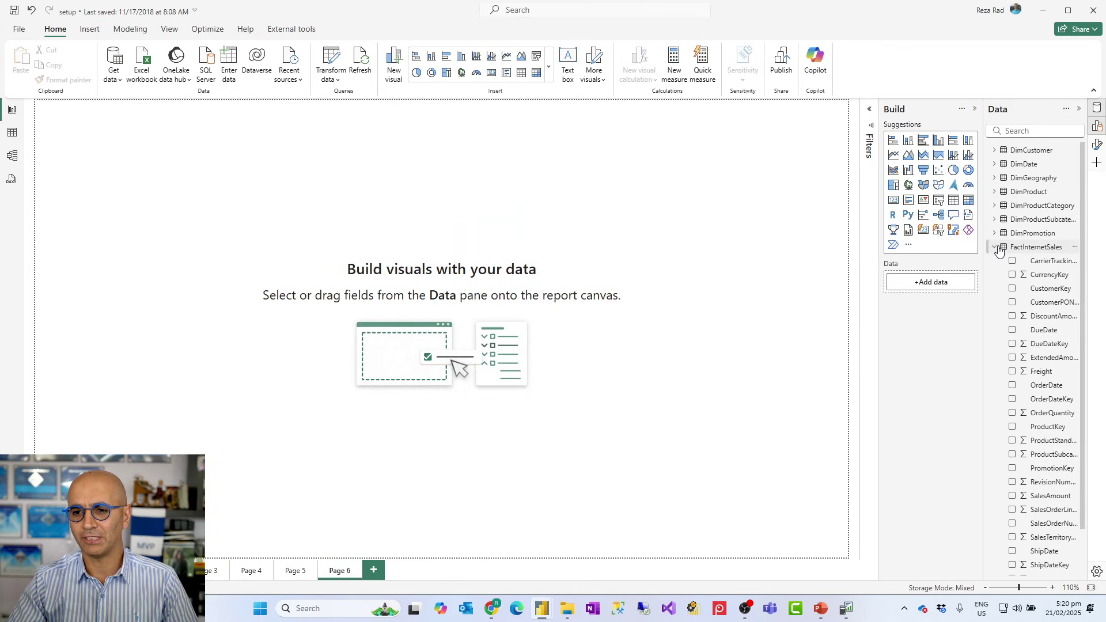
scroll(1050, 464, down, 1)
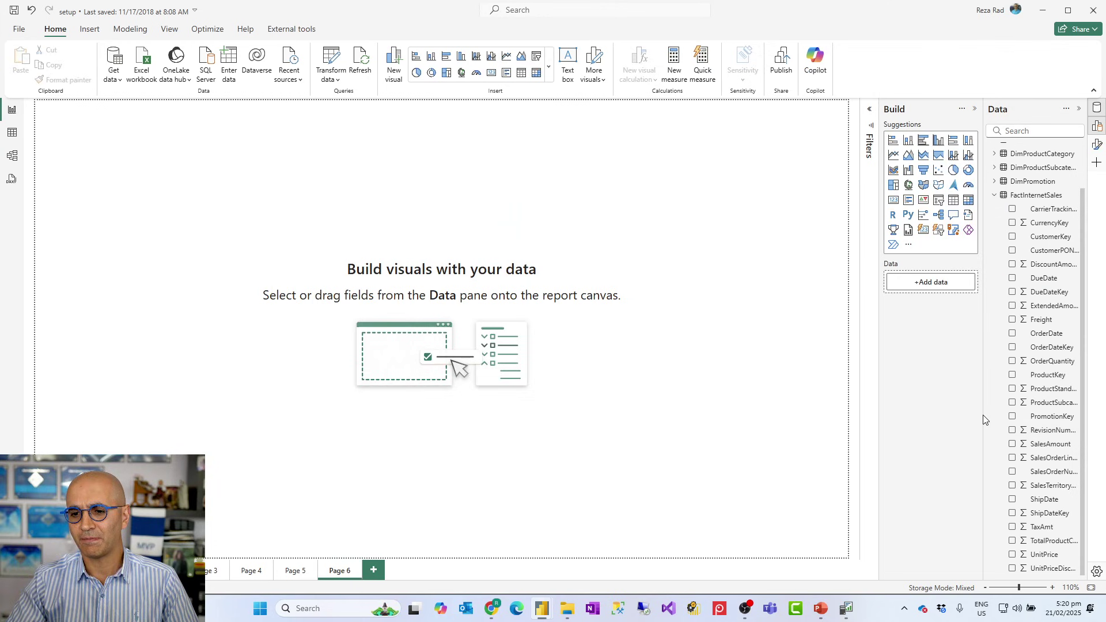
drag(984, 415, 930, 461)
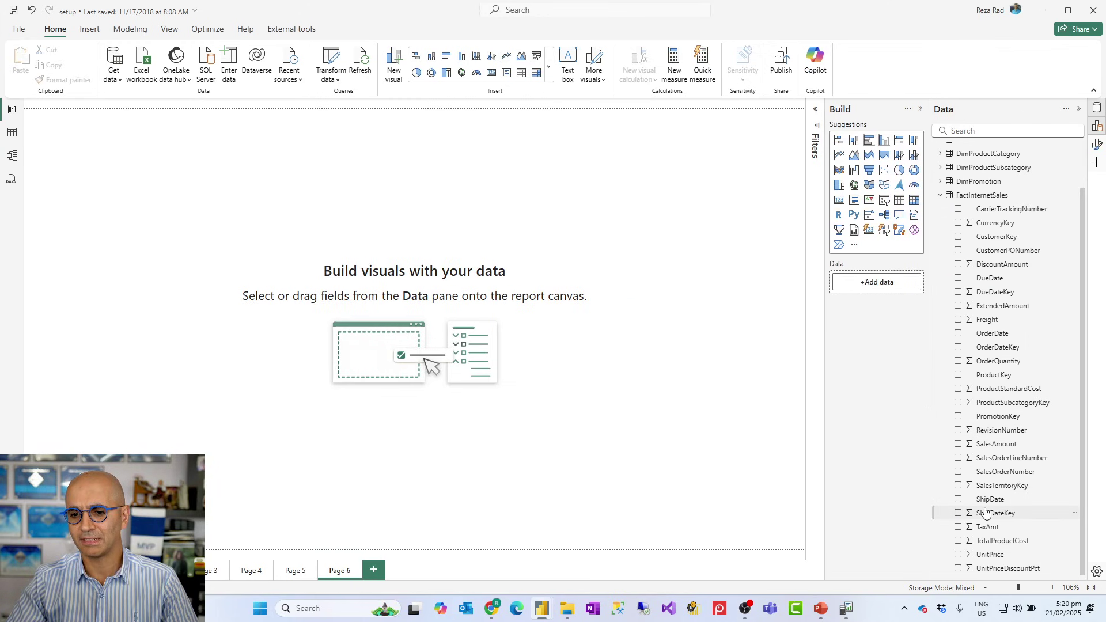
drag(996, 444, 654, 284)
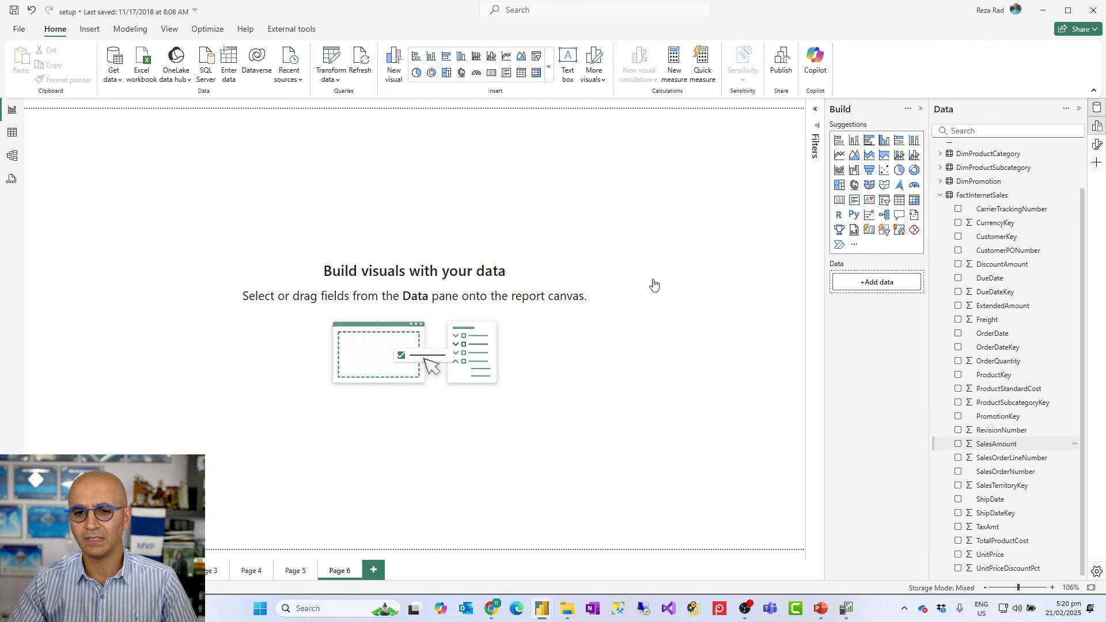
Run a new Power BI Desktop-template trace on the database server and clear its events.
click(845, 609)
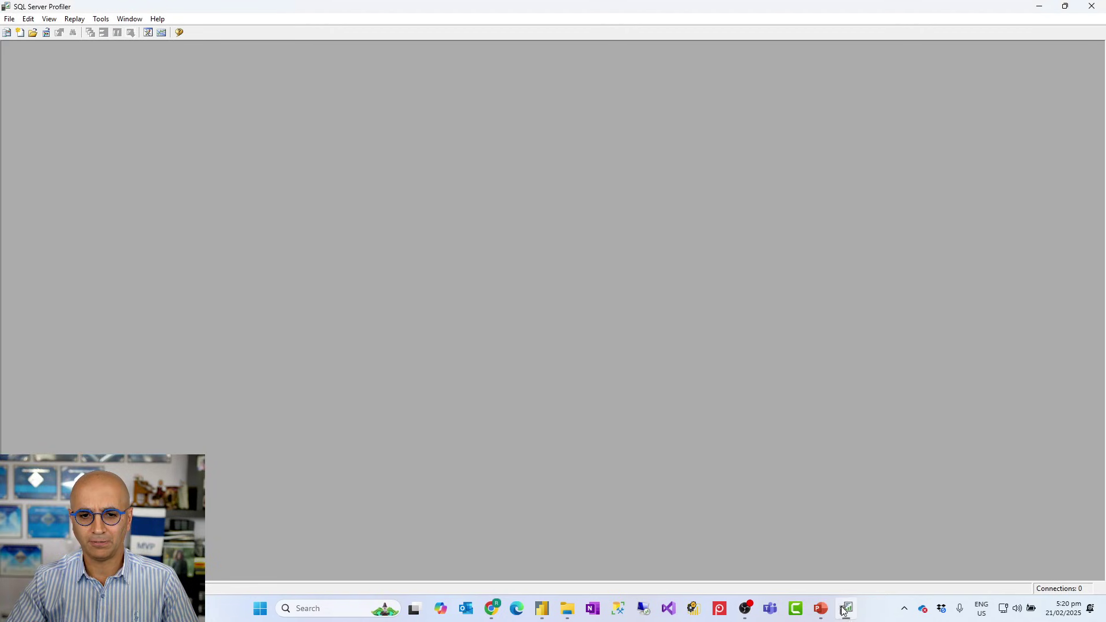
click(6, 33)
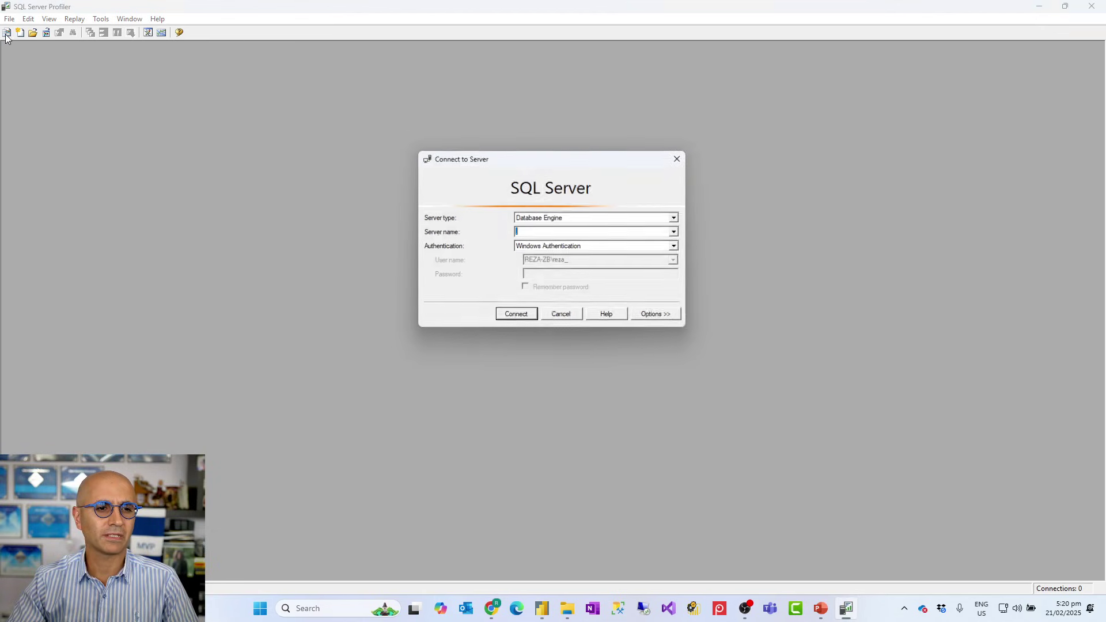
click(516, 318)
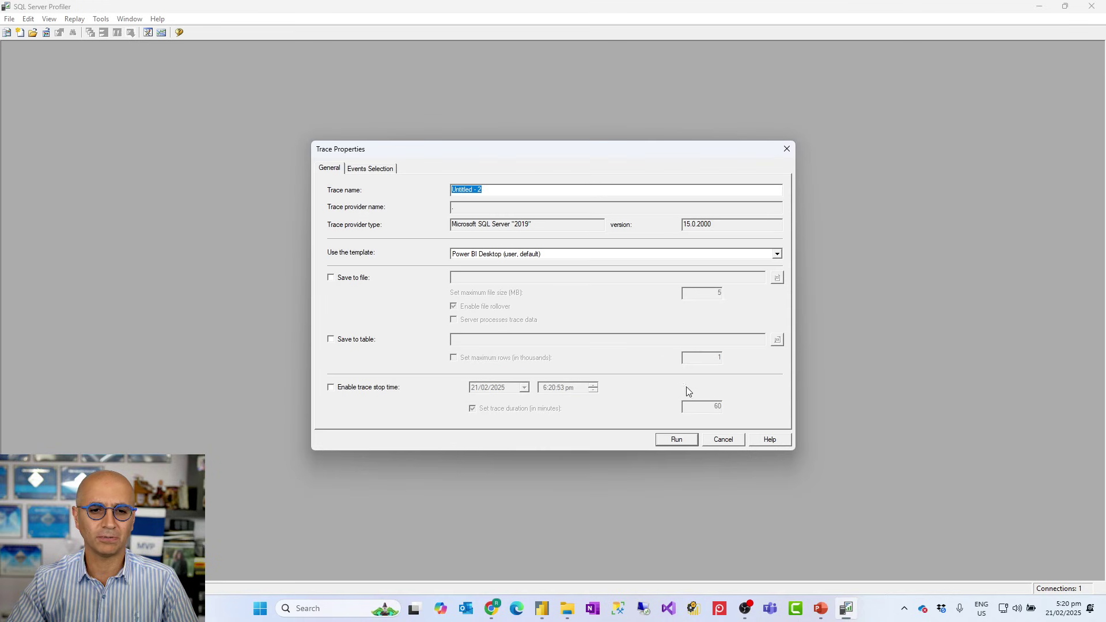
click(677, 439)
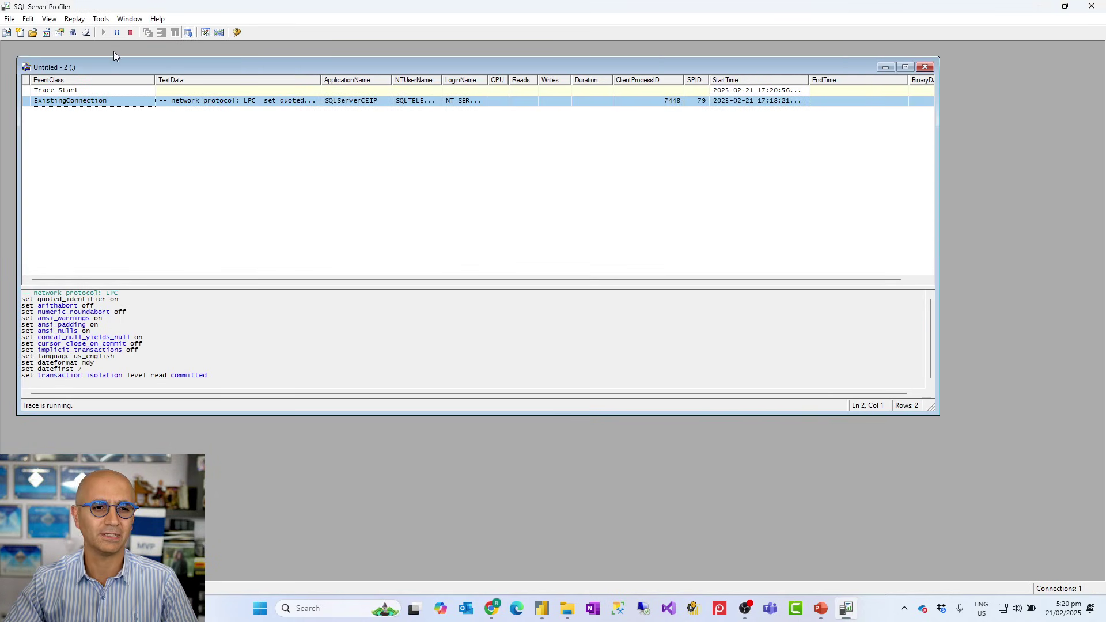
click(87, 33)
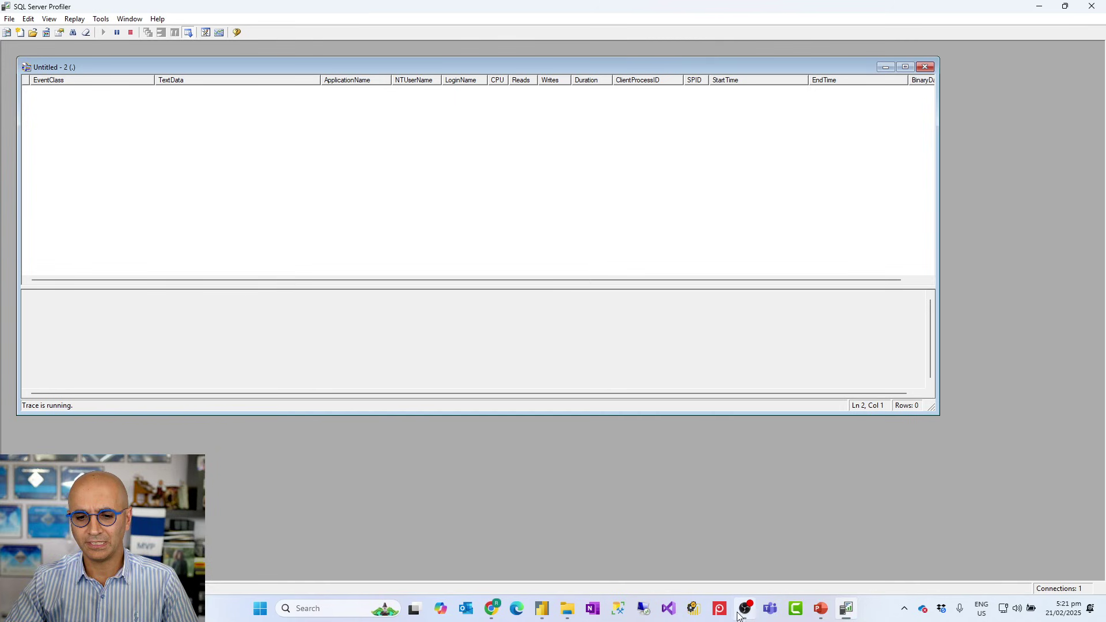
Recreate the SalesAmount card and check the Profiler trace for queries.
mouse_move(541, 609)
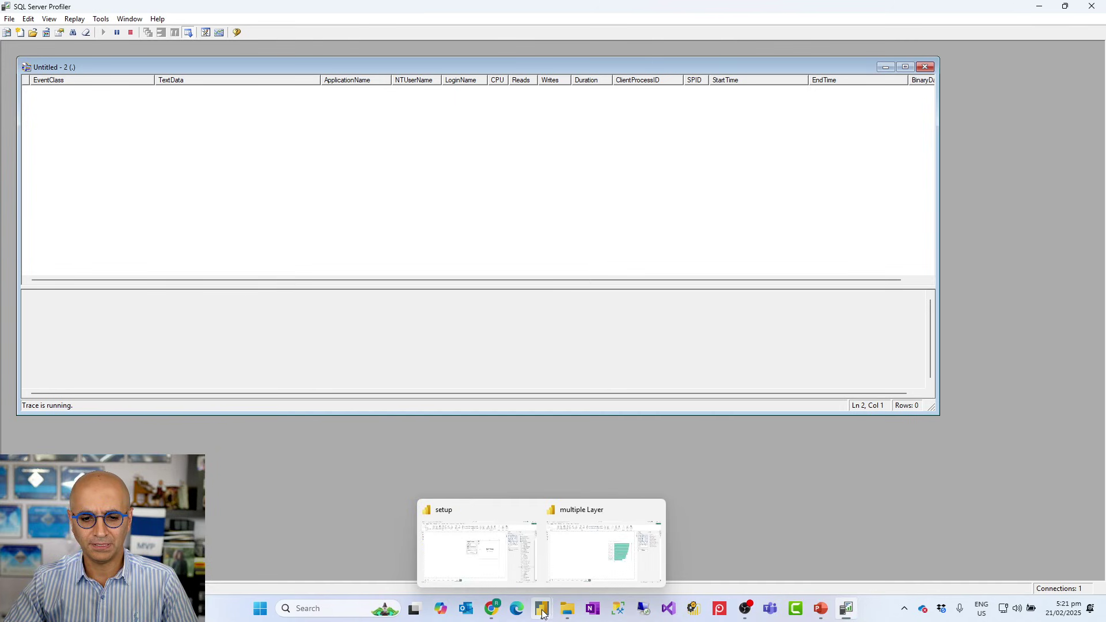
click(491, 570)
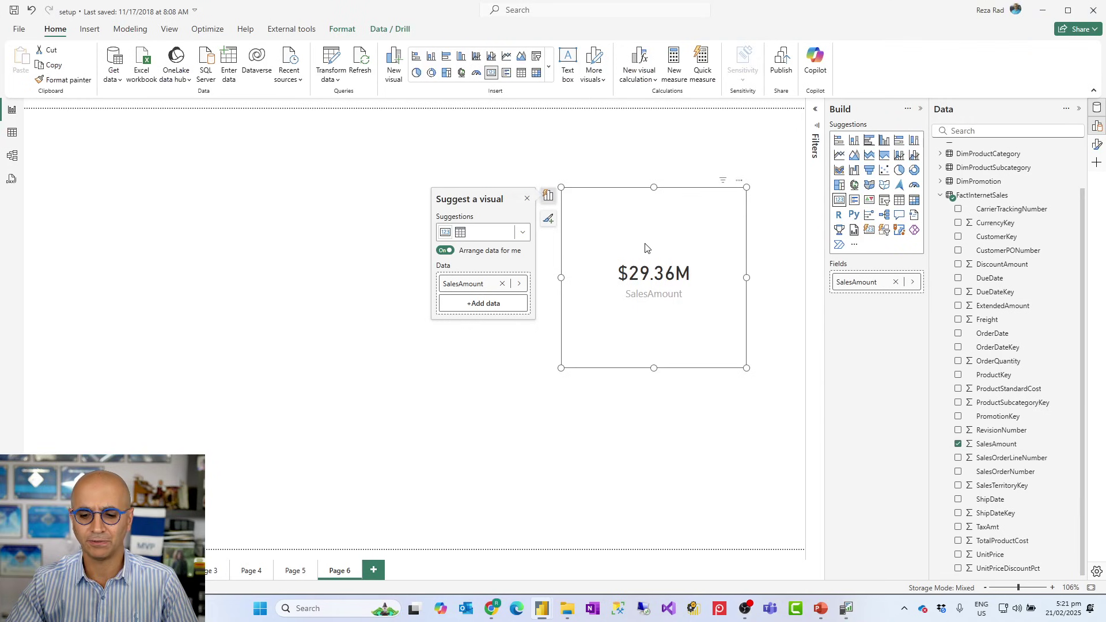
key(Delete)
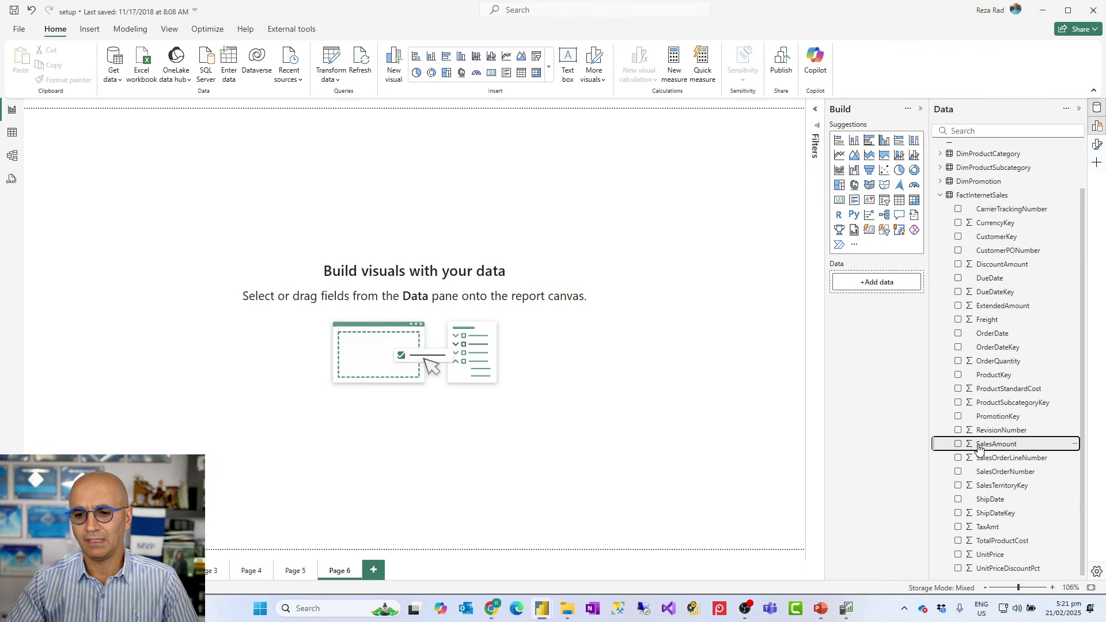
drag(982, 447, 582, 271)
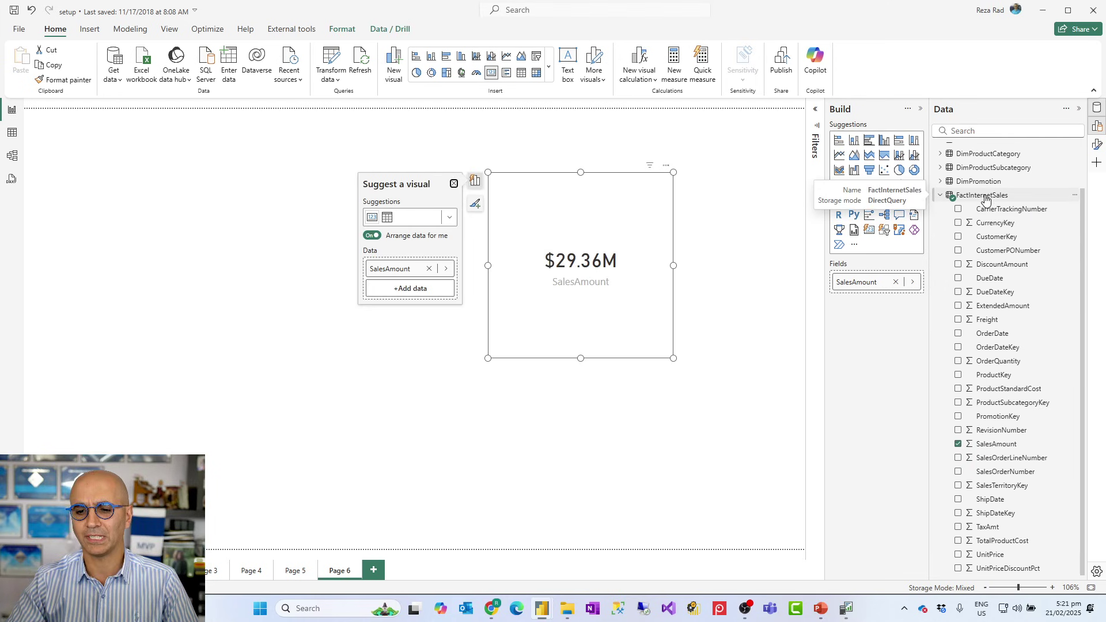
click(846, 613)
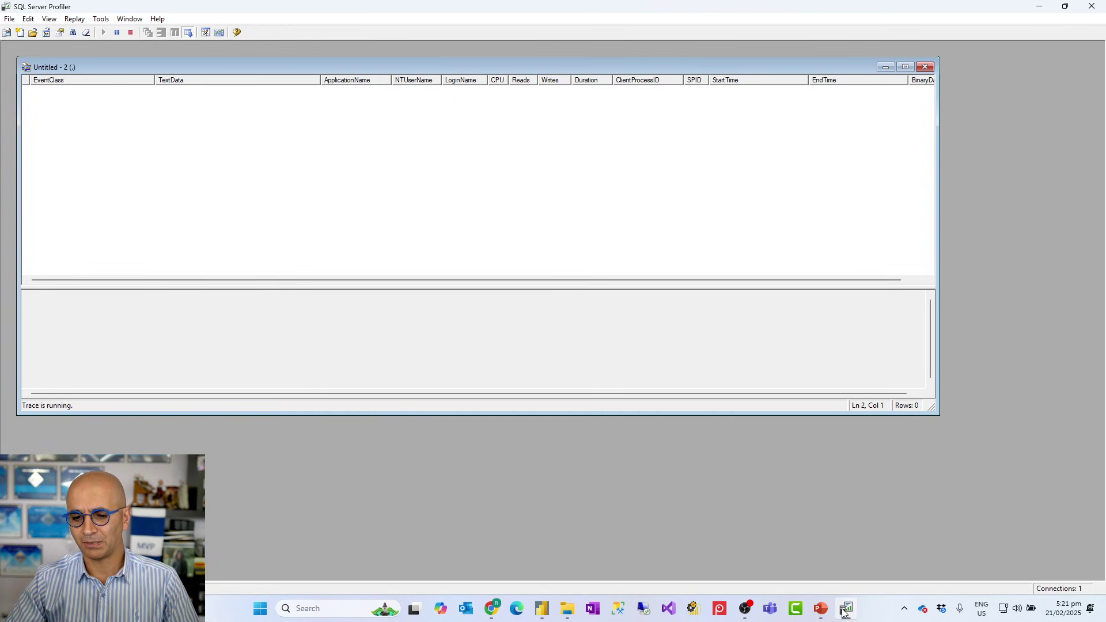
Add DimCustomer's EnglishEducation to make a SalesAmount by EnglishEducation bar chart, then check the trace.
mouse_move(541, 610)
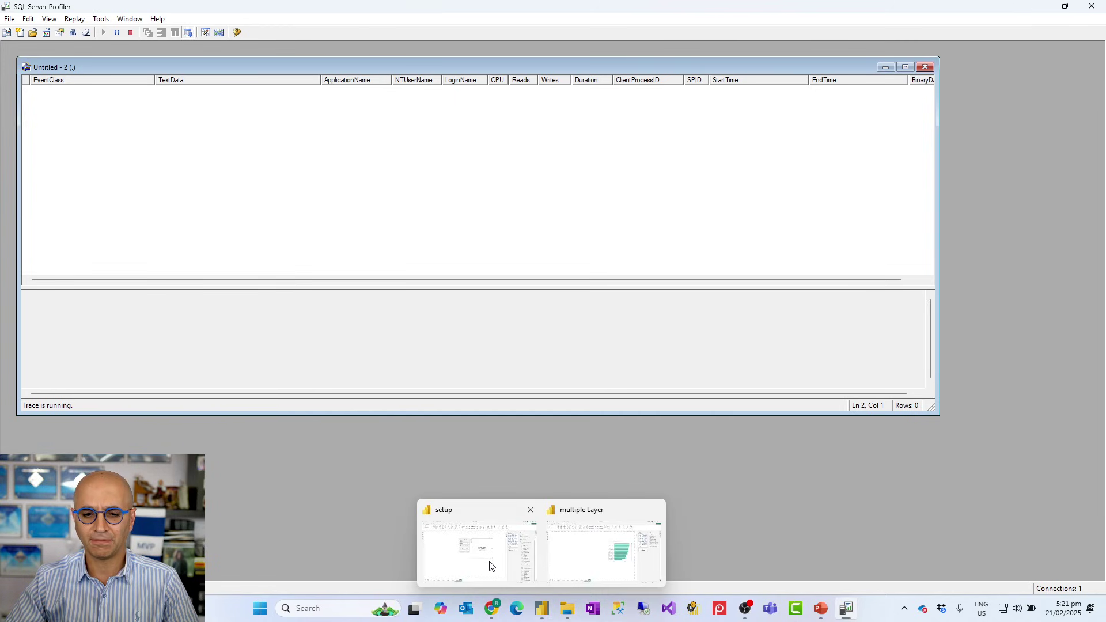
click(491, 567)
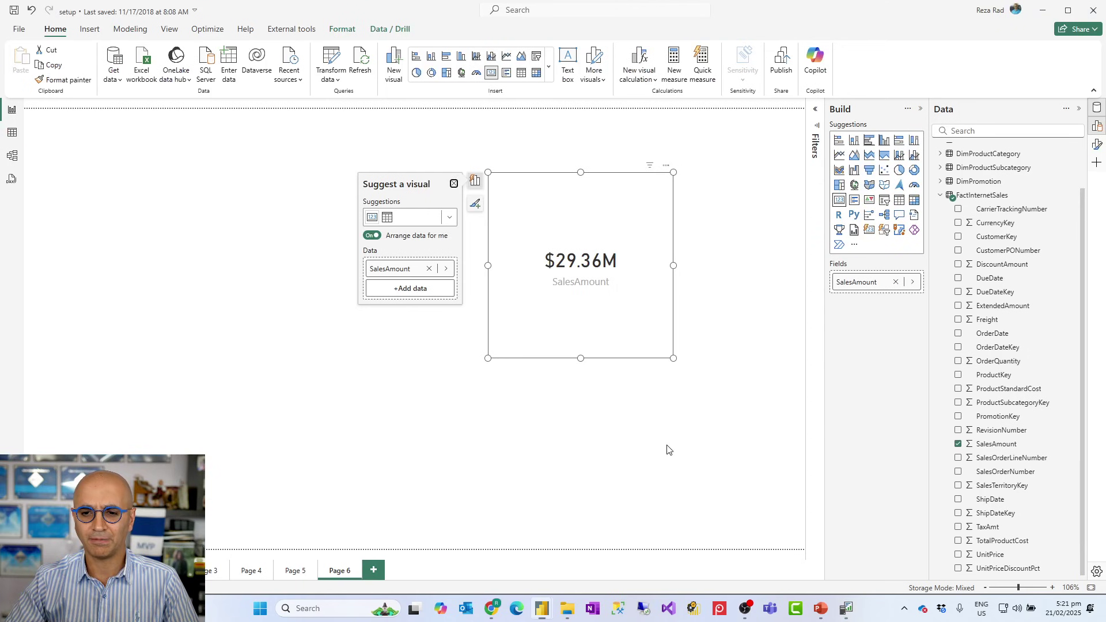
click(940, 197)
click(941, 150)
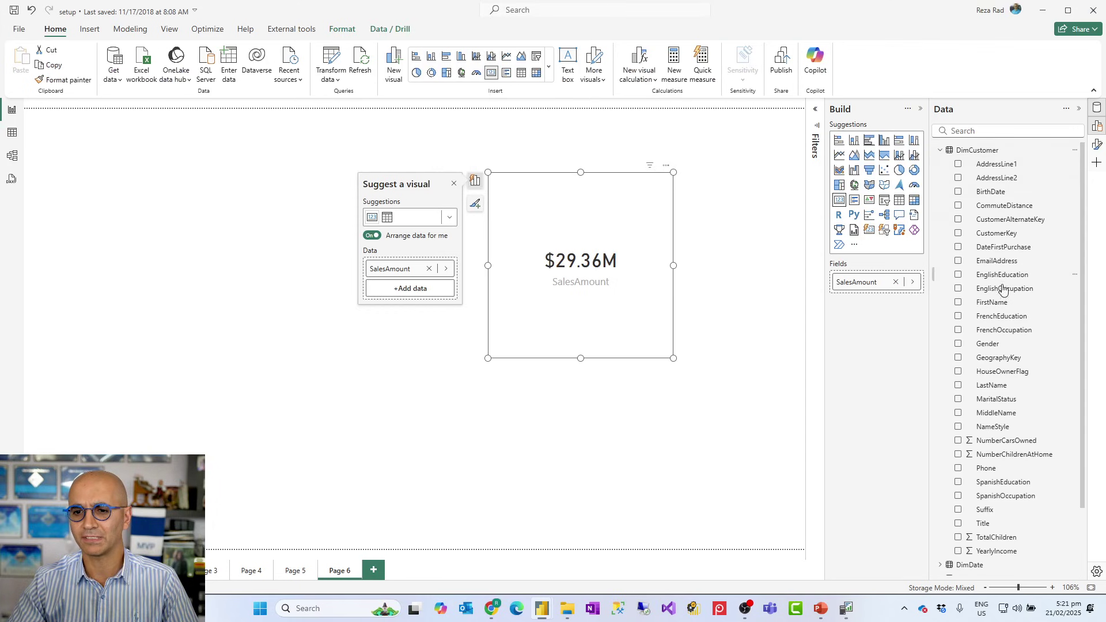
drag(1003, 289, 598, 304)
click(846, 608)
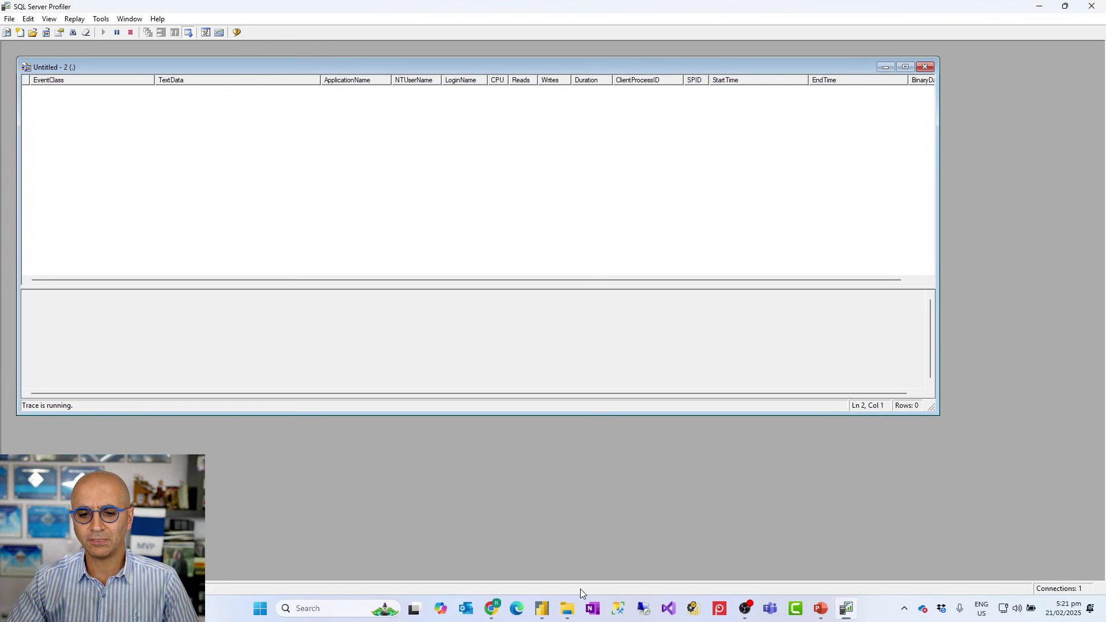
Collapse DimCustomer and expand DimPromotion to list its fields.
mouse_move(545, 612)
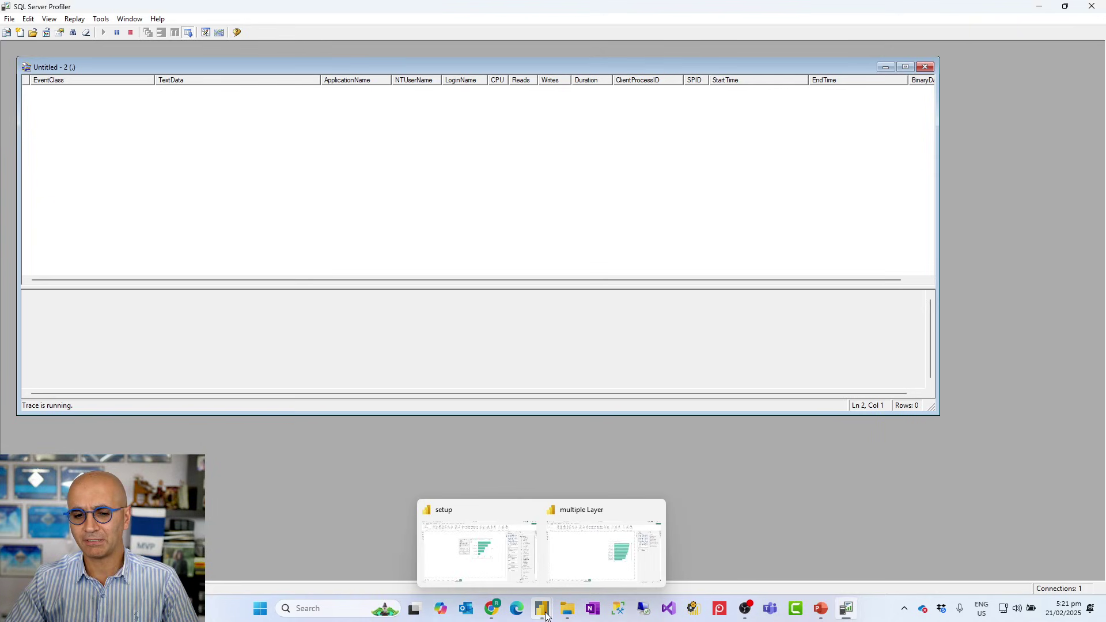
click(499, 575)
click(939, 151)
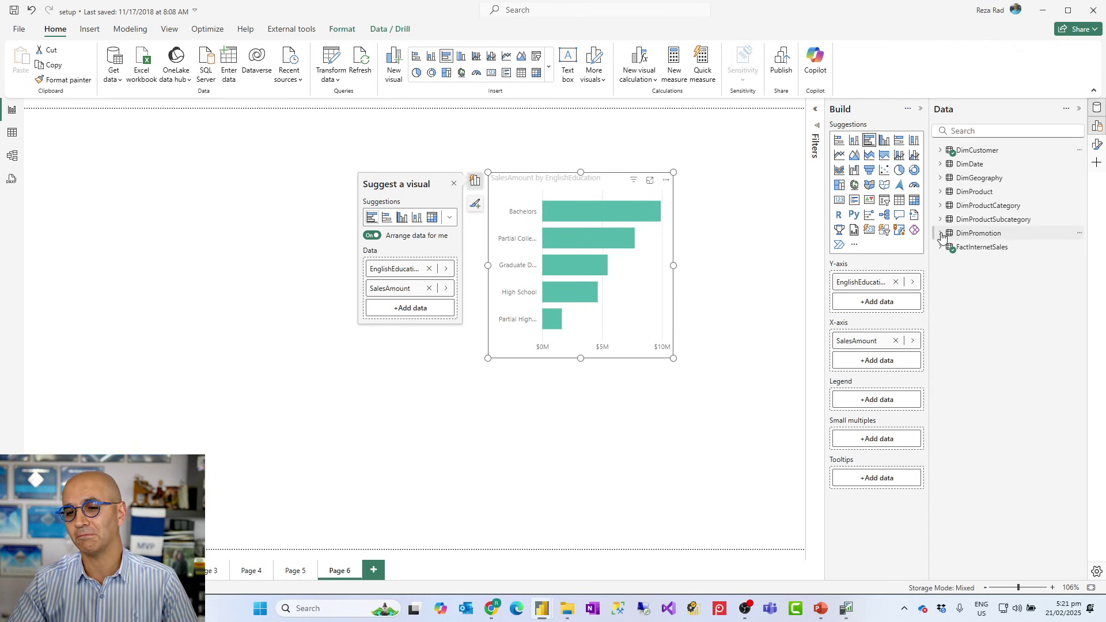
mouse_move(943, 237)
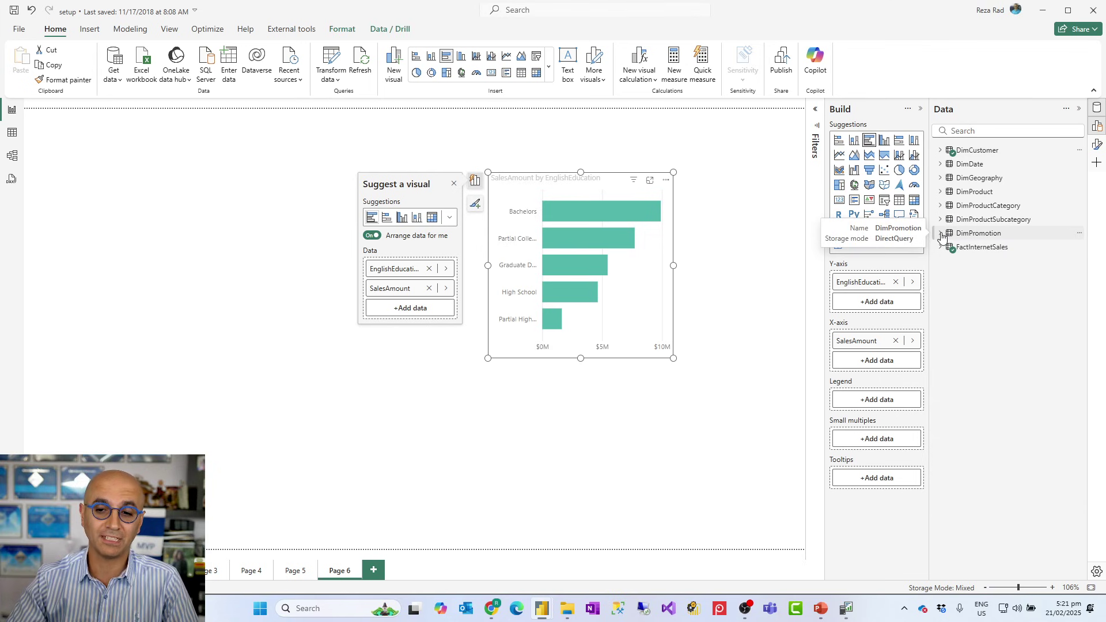
click(942, 234)
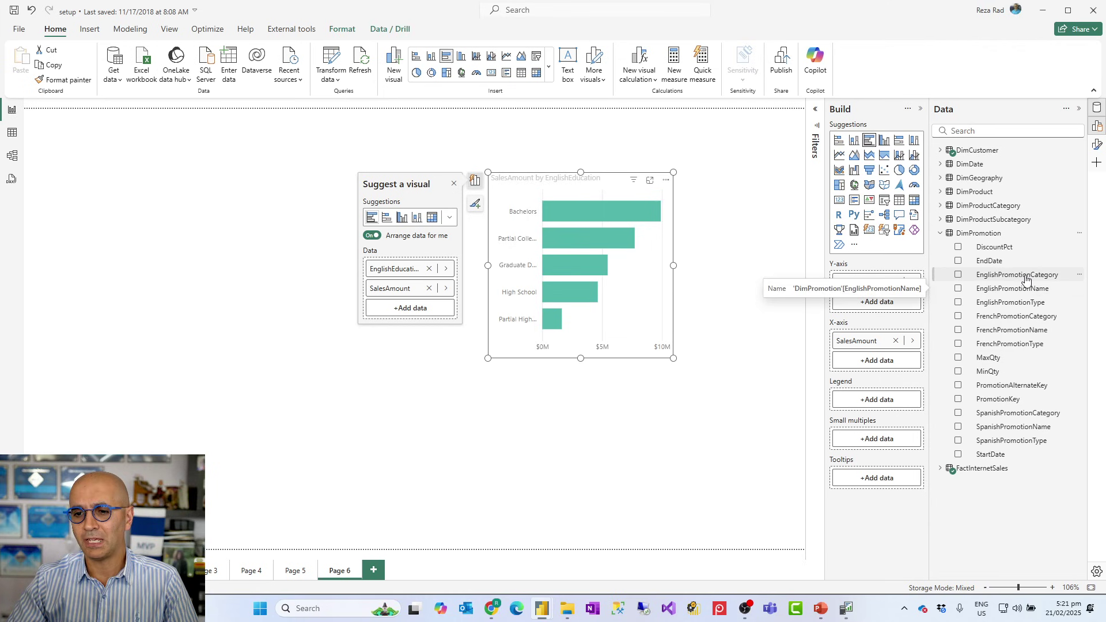
Add EnglishPromotionCategory as the chart legend and inspect the resulting SQL:BatchStarting/BatchCompleted queries in Profiler.
drag(1026, 280, 884, 400)
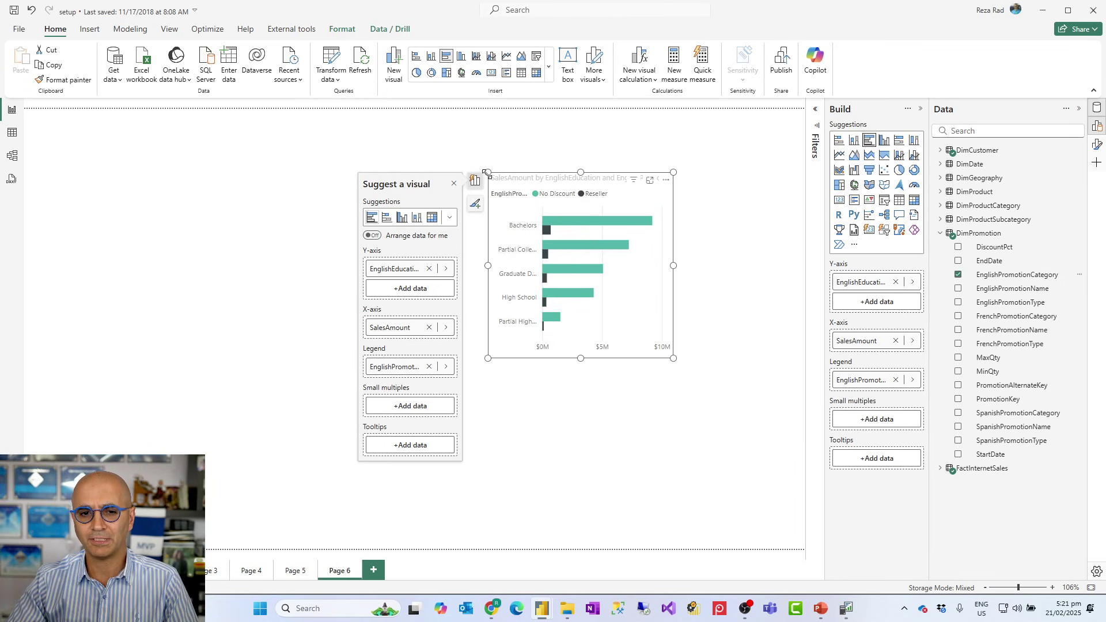
click(846, 609)
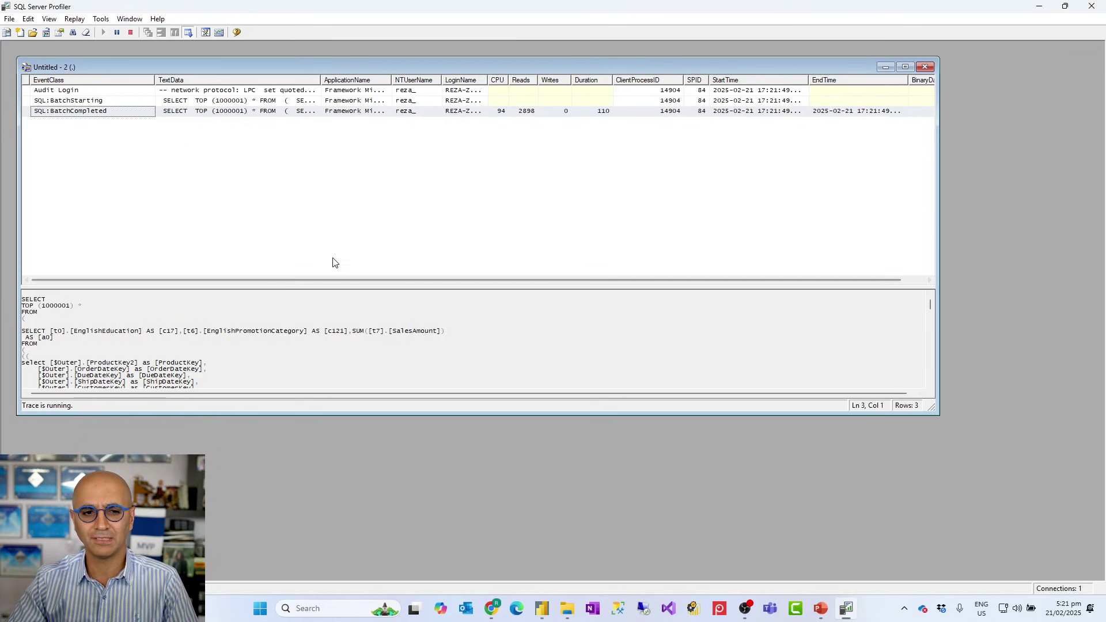
click(97, 103)
click(96, 112)
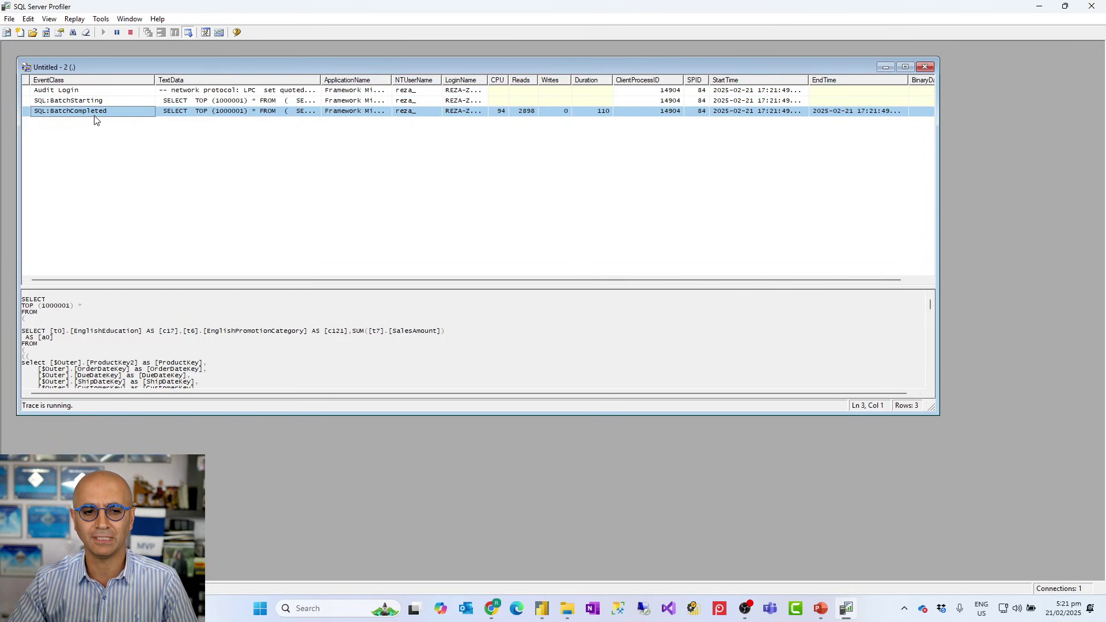
click(88, 103)
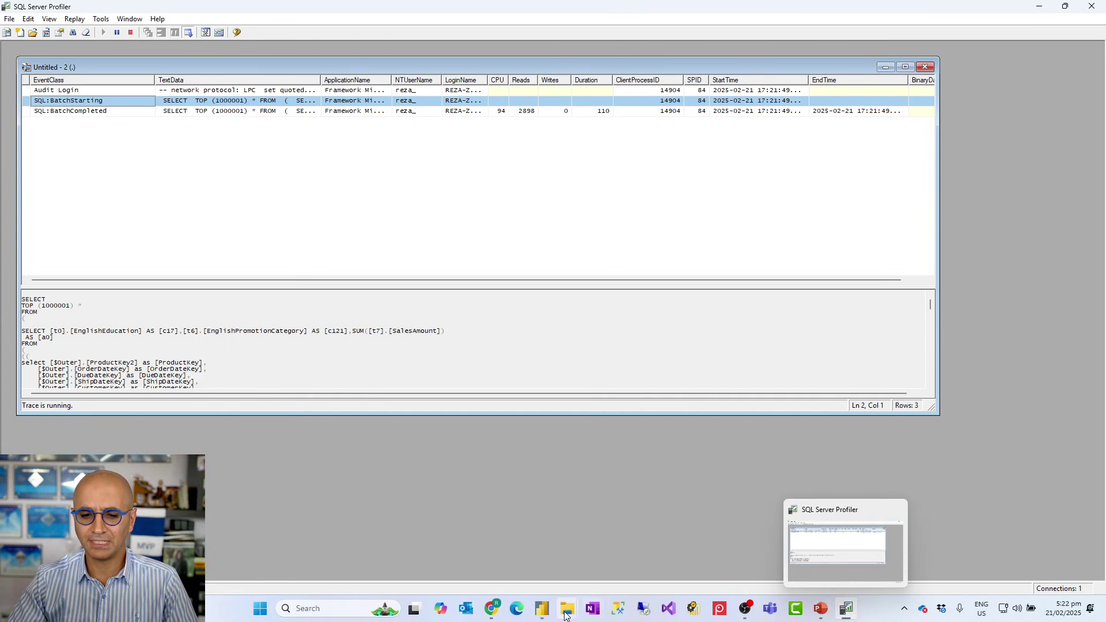
mouse_move(545, 614)
click(490, 568)
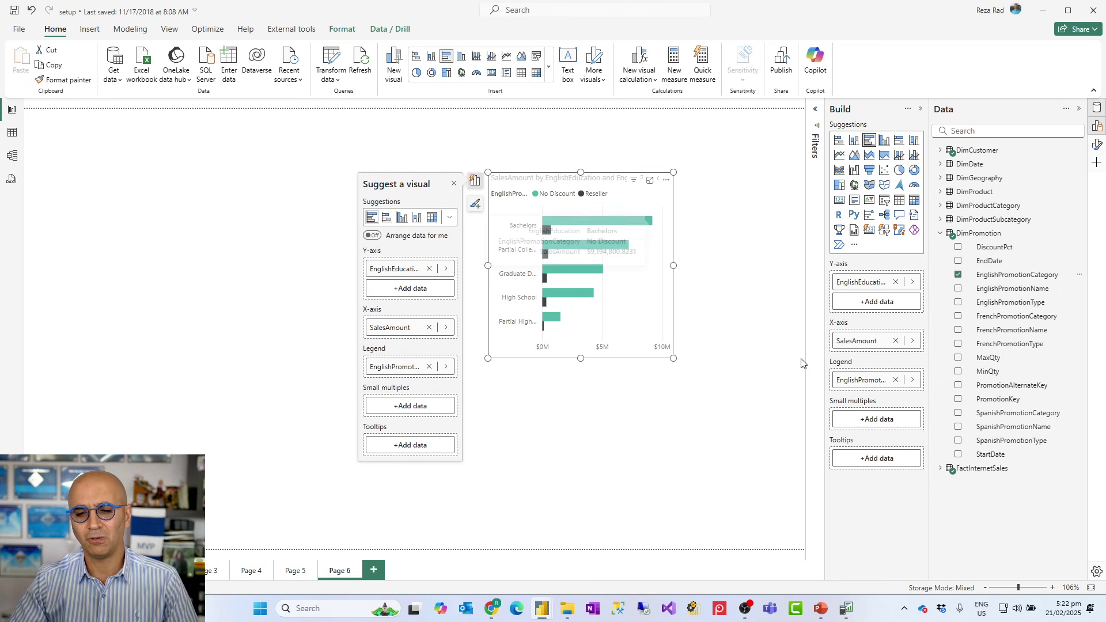
click(818, 599)
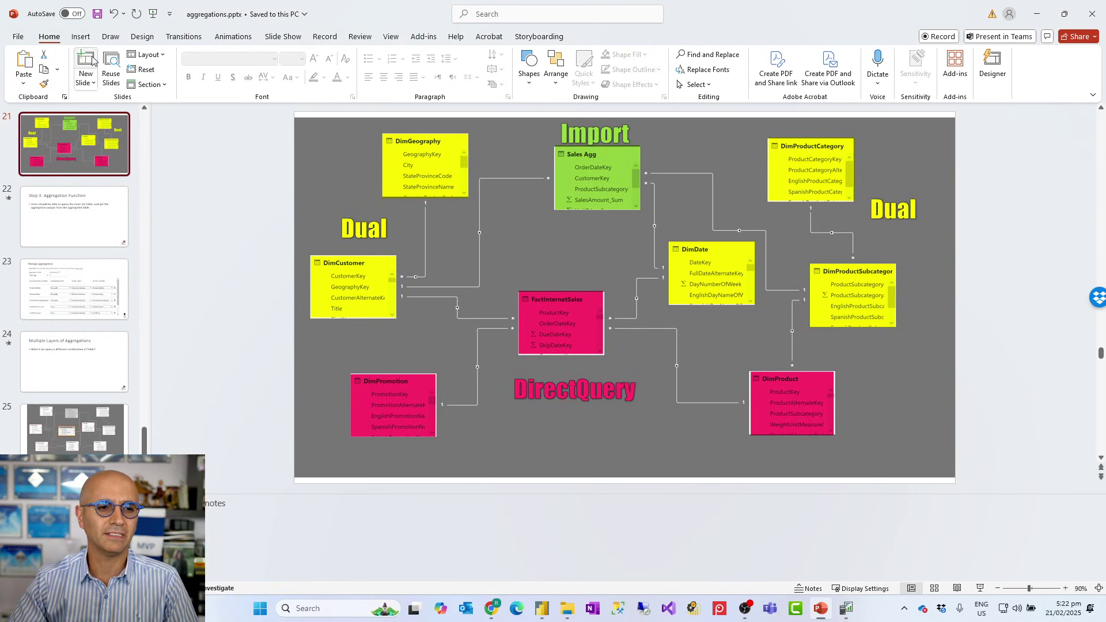
click(285, 37)
click(77, 81)
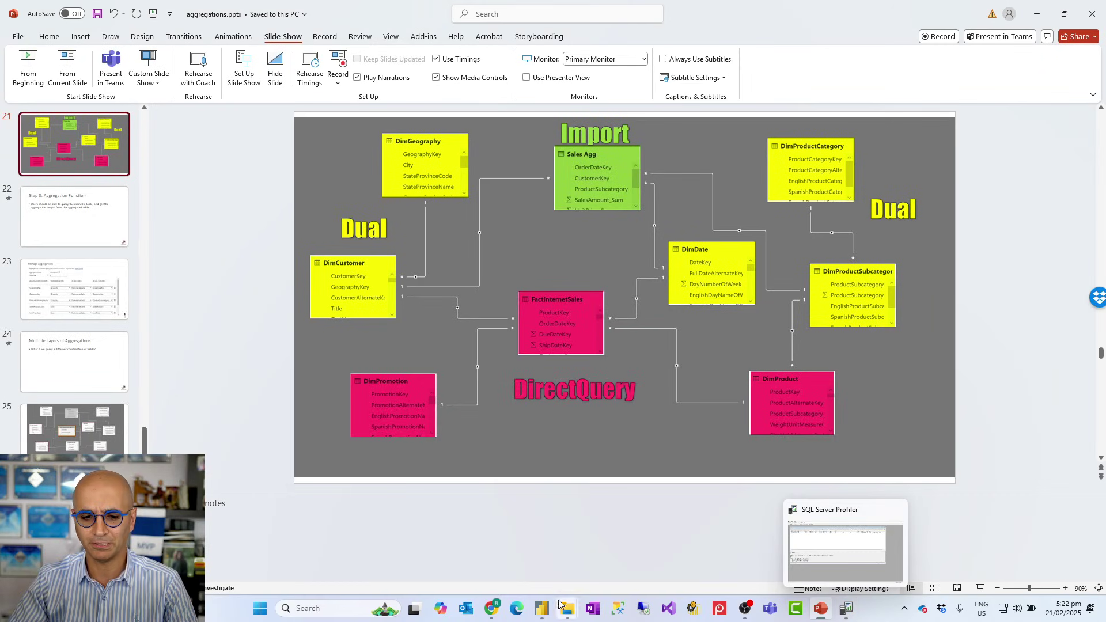
Open the setup report's model diagram, fit all tables, and nudge Sales Agg right.
mouse_move(541, 606)
click(473, 553)
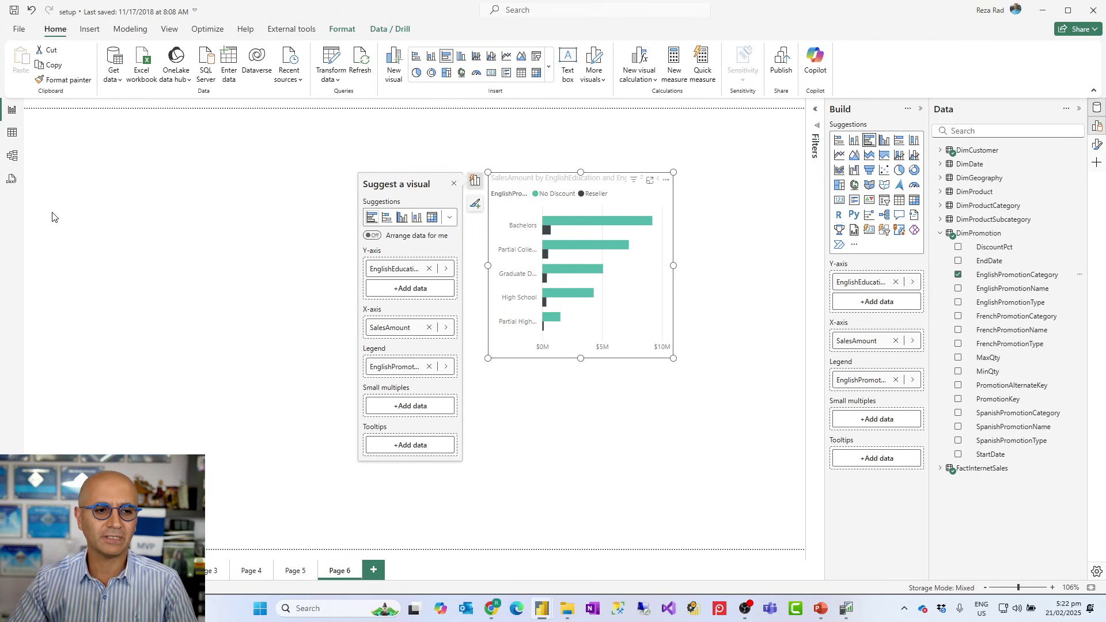
click(12, 155)
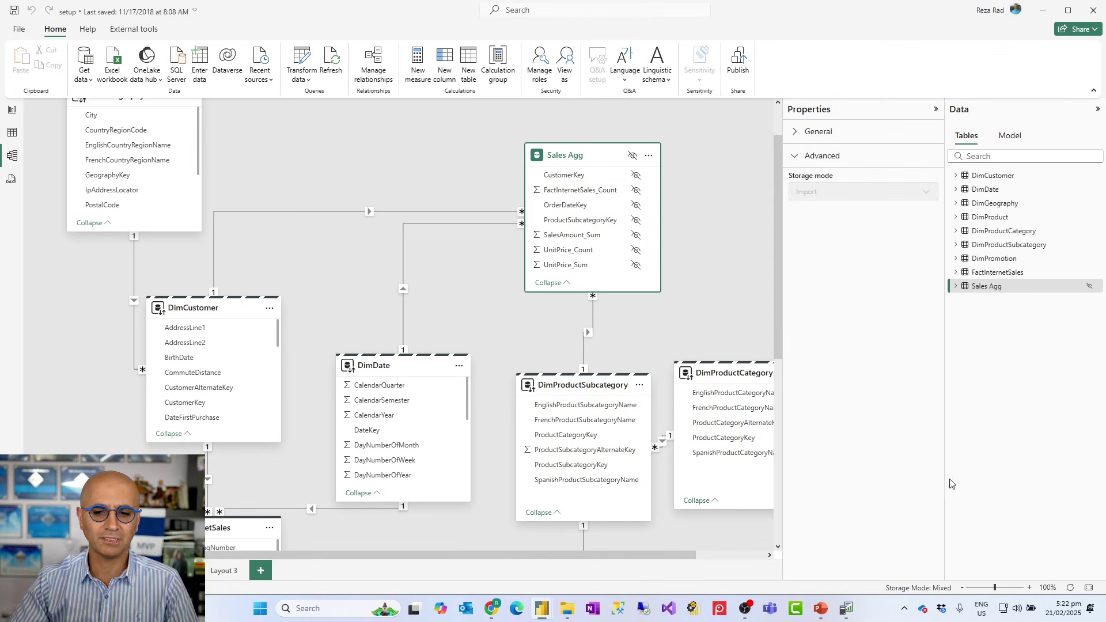
click(1089, 588)
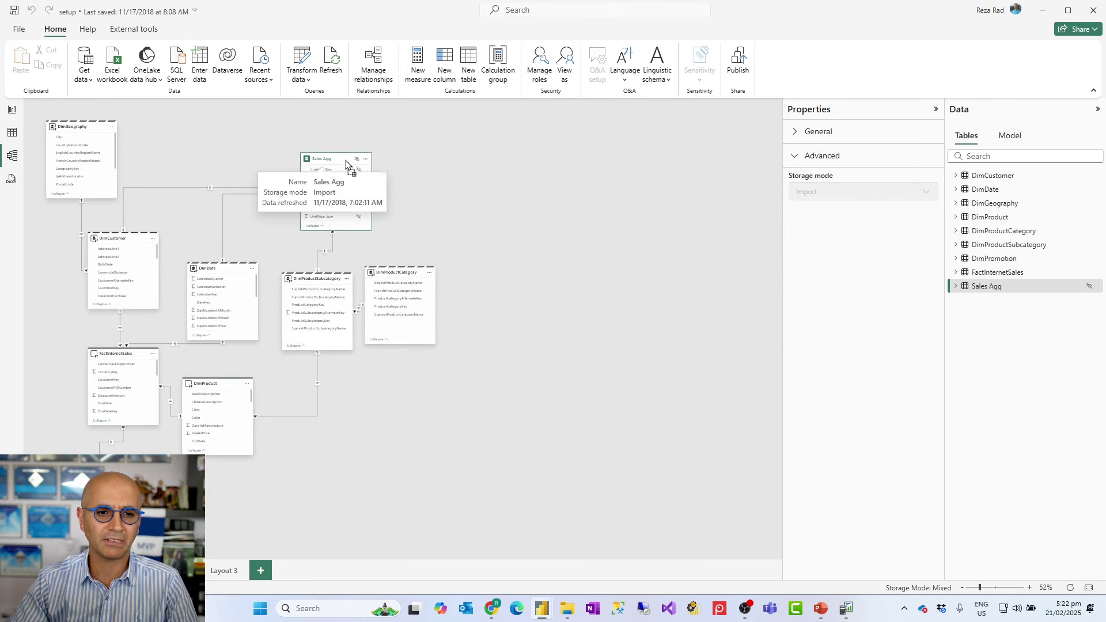
drag(317, 173, 366, 175)
scroll(250, 236, up, 3)
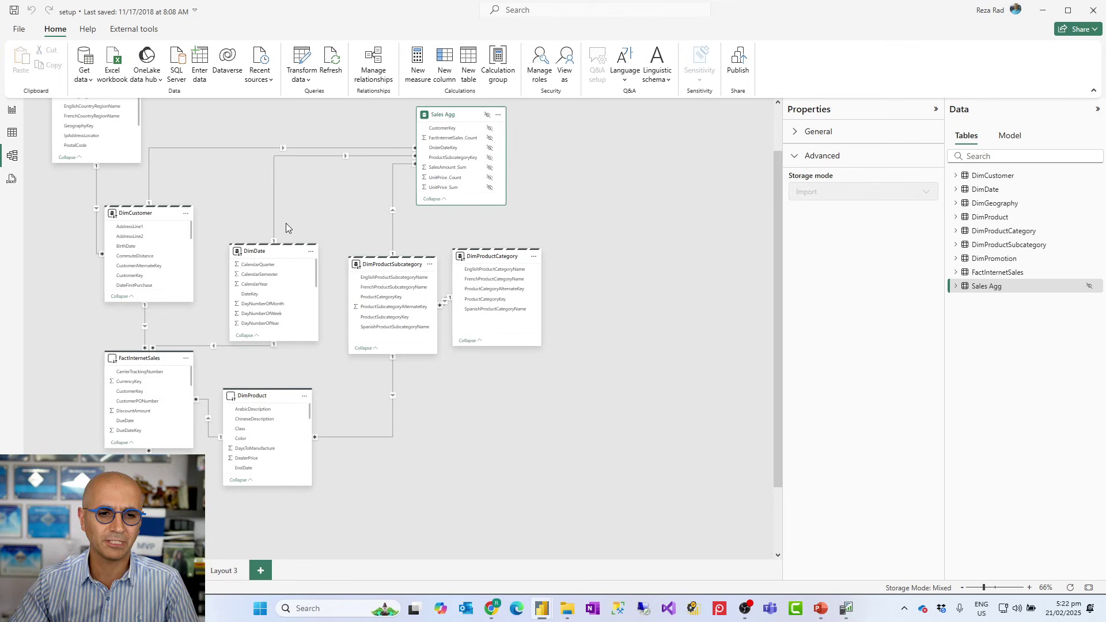
scroll(398, 267, down, 2)
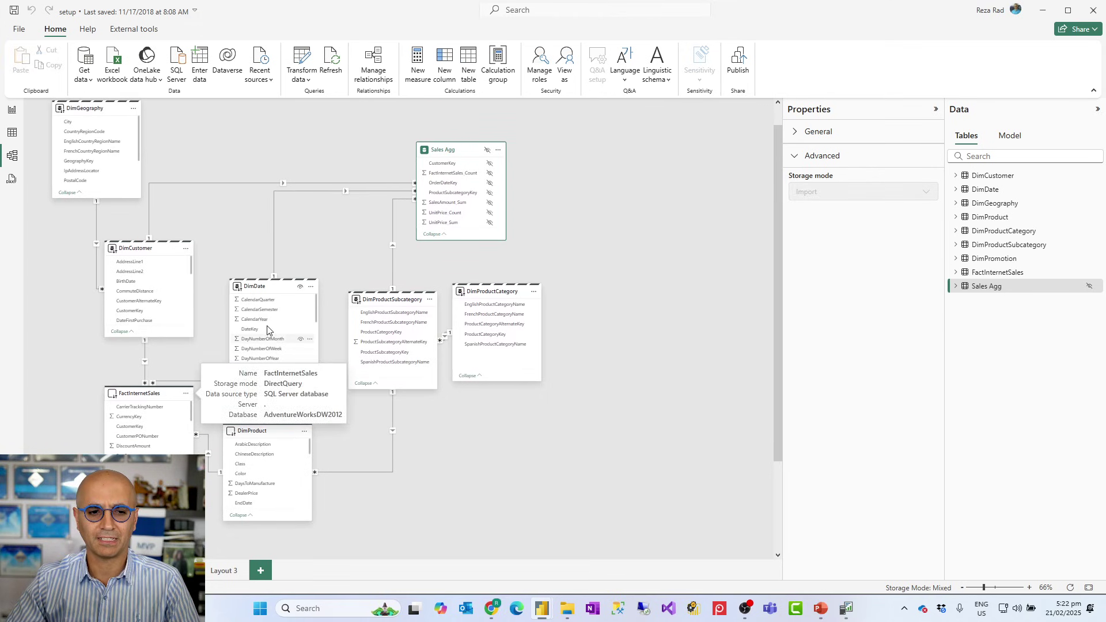
Check storage modes of DimDate, DimCustomer, DimProductSubcategory and Sales Agg, confirming Sales Agg is Import.
mouse_move(275, 292)
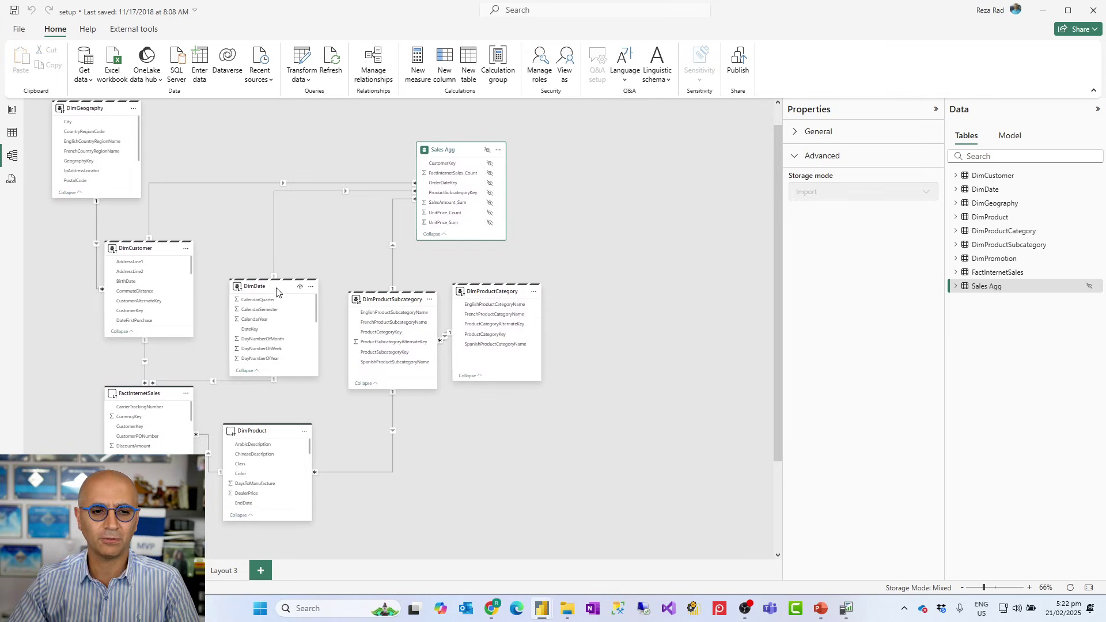
click(276, 292)
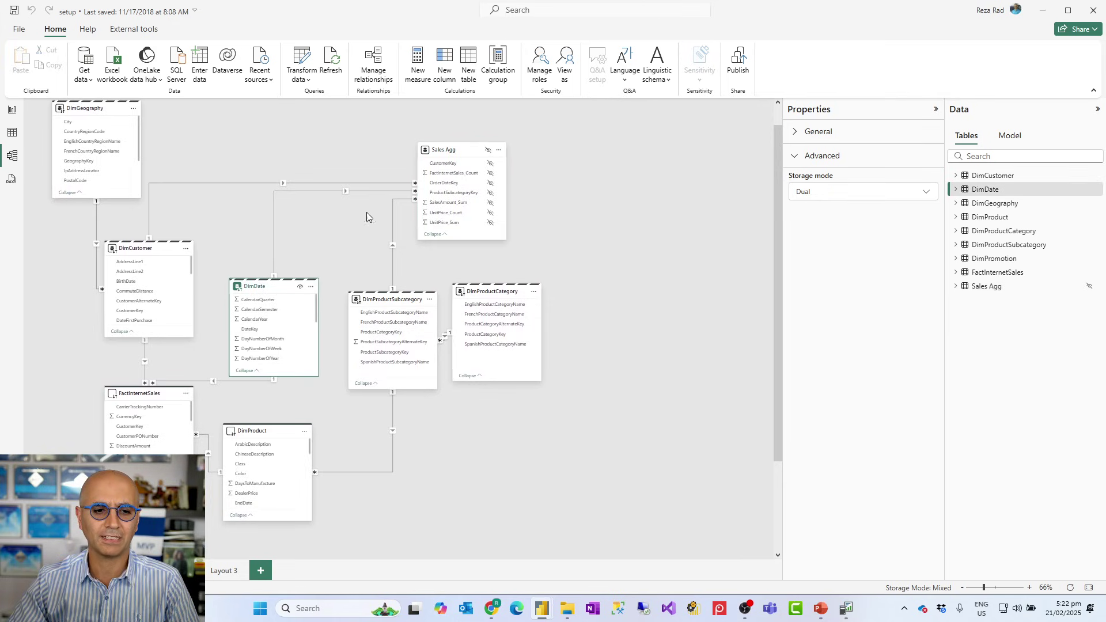
click(161, 249)
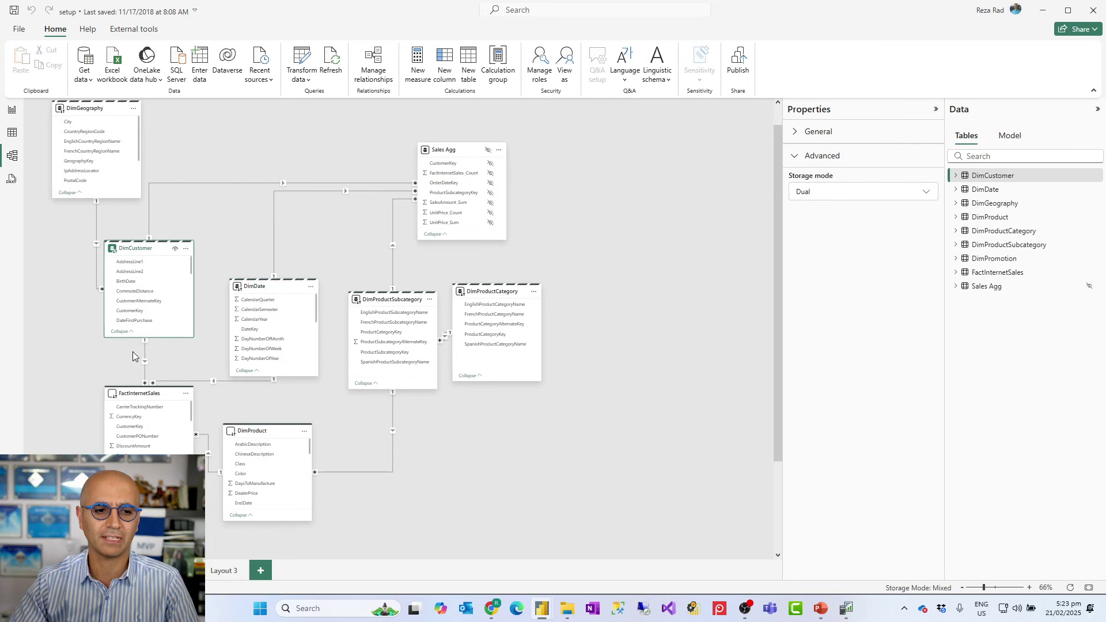
click(390, 297)
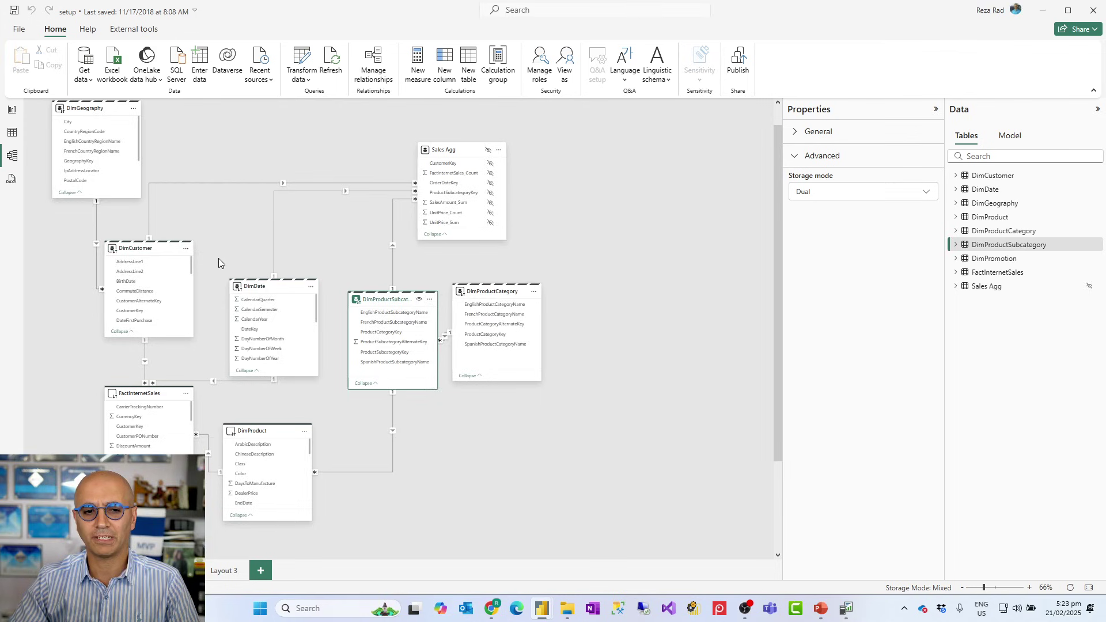
click(462, 153)
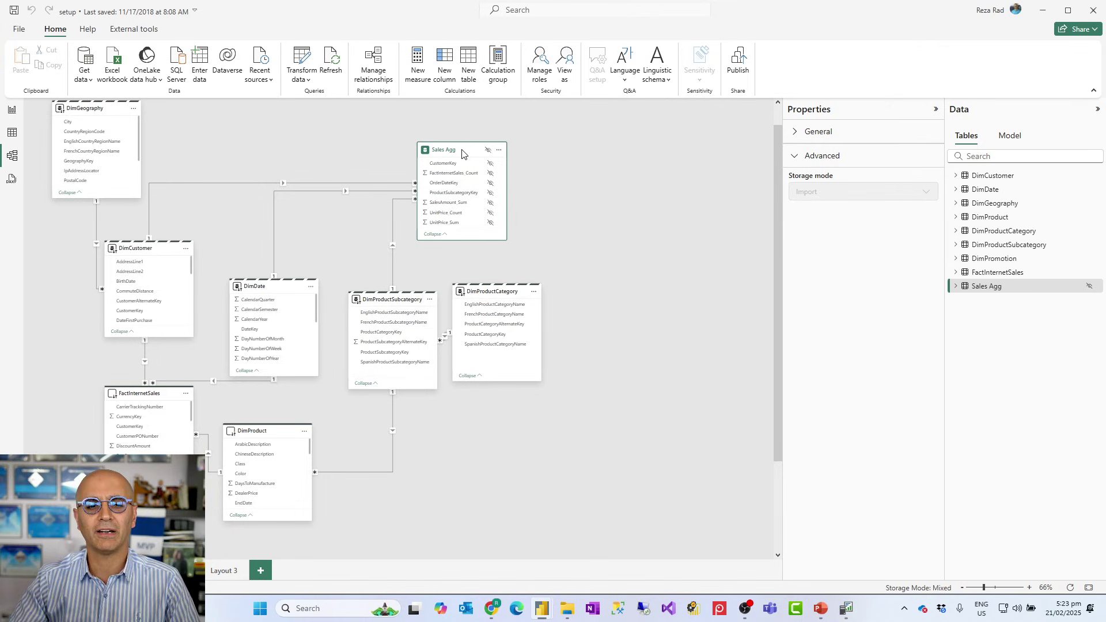
mouse_move(401, 310)
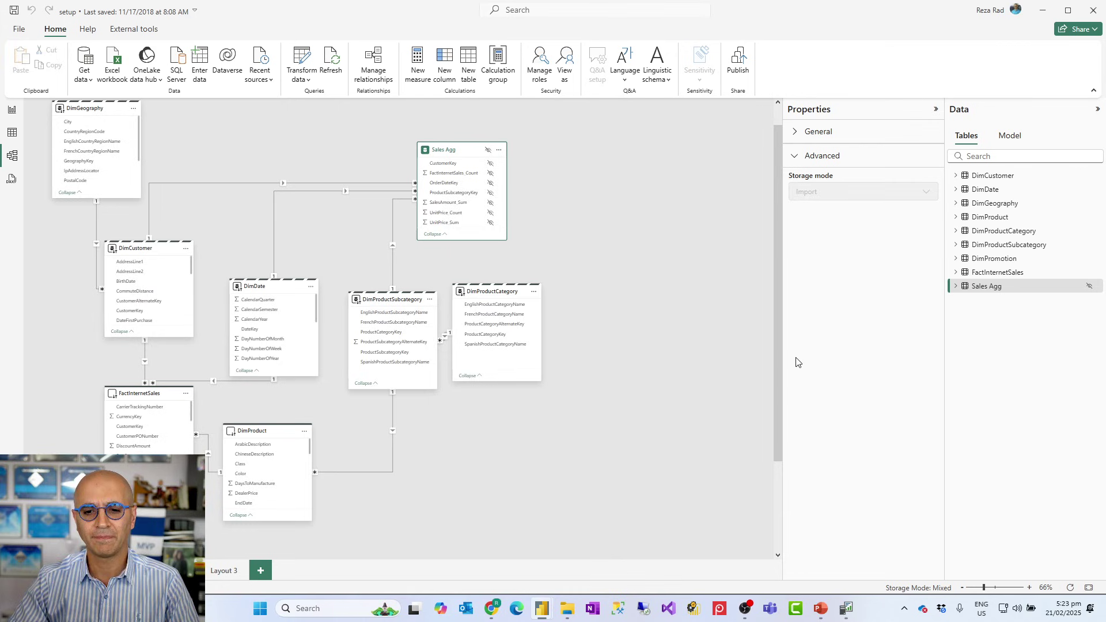
drag(780, 359, 788, 479)
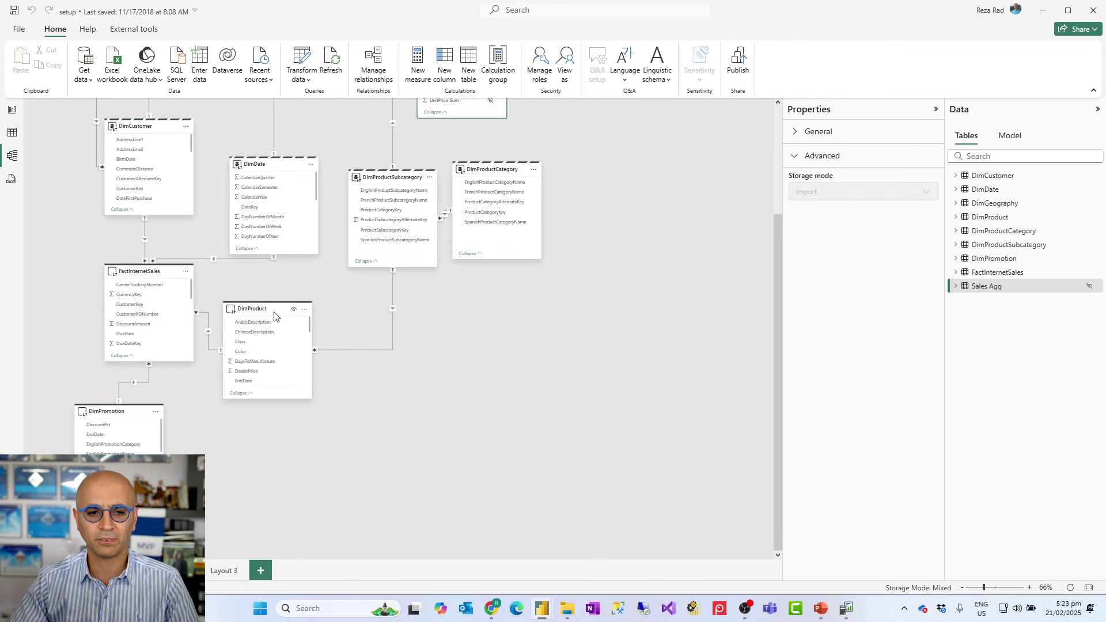
mouse_move(260, 325)
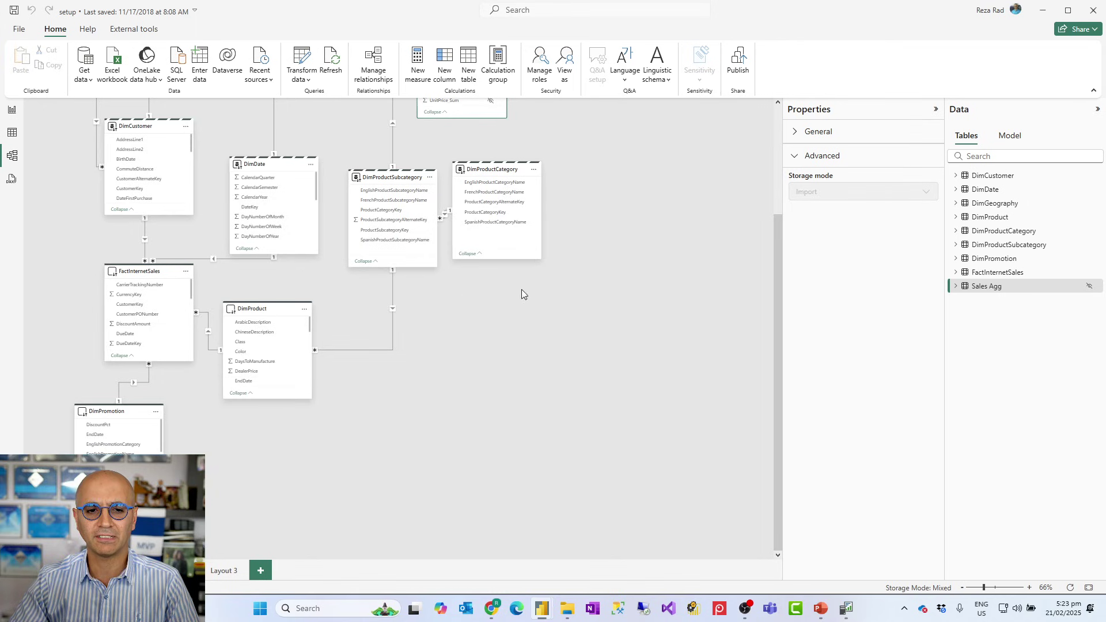
drag(774, 359, 779, 331)
mouse_move(144, 324)
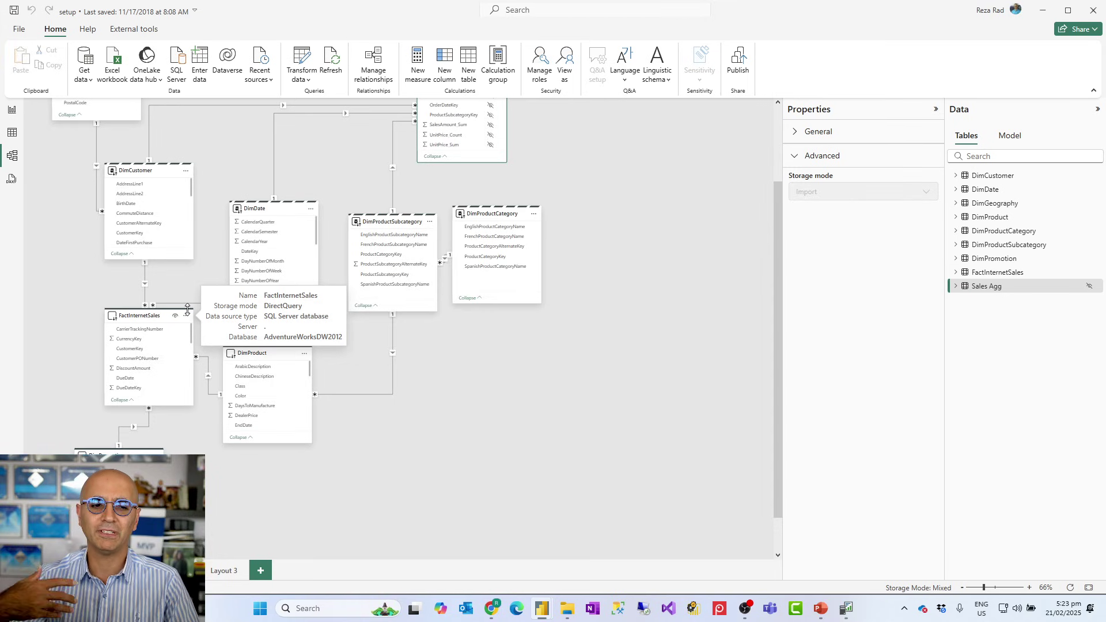
Return to report view showing Page 6's SalesAmount by EnglishEducation bar chart.
click(12, 111)
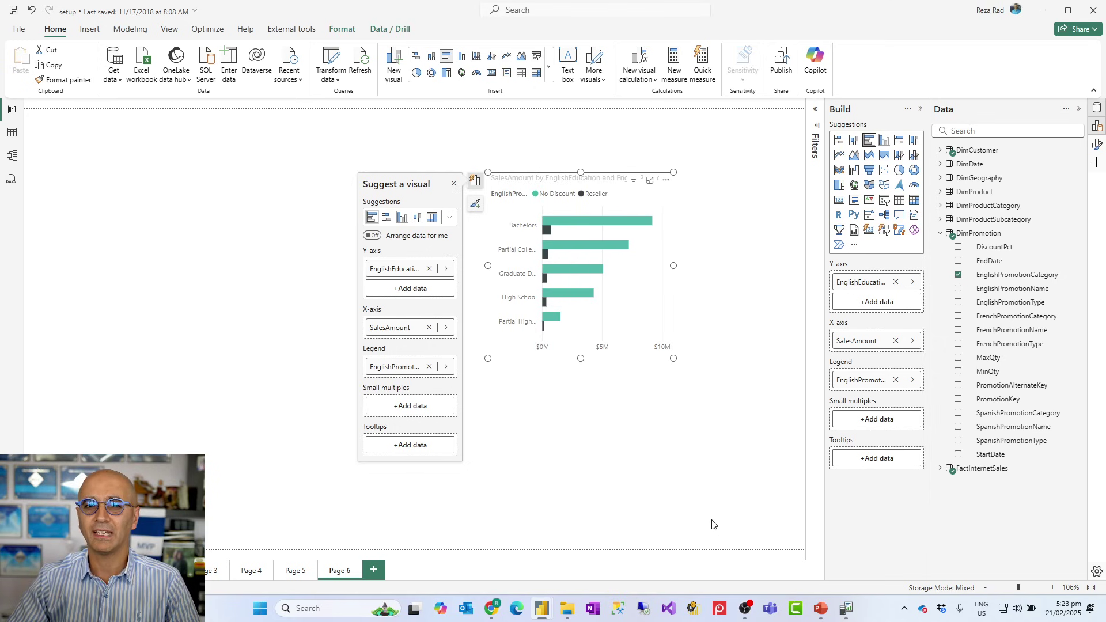
Show slide 26 about the first aggregated table in the aggregations presentation.
mouse_move(828, 620)
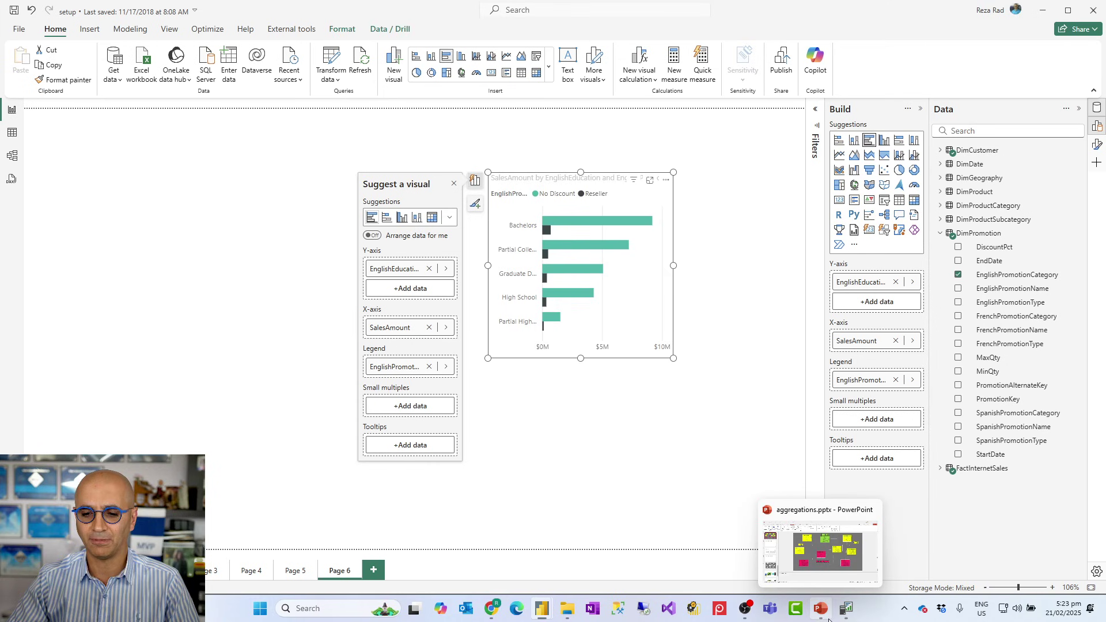
click(816, 591)
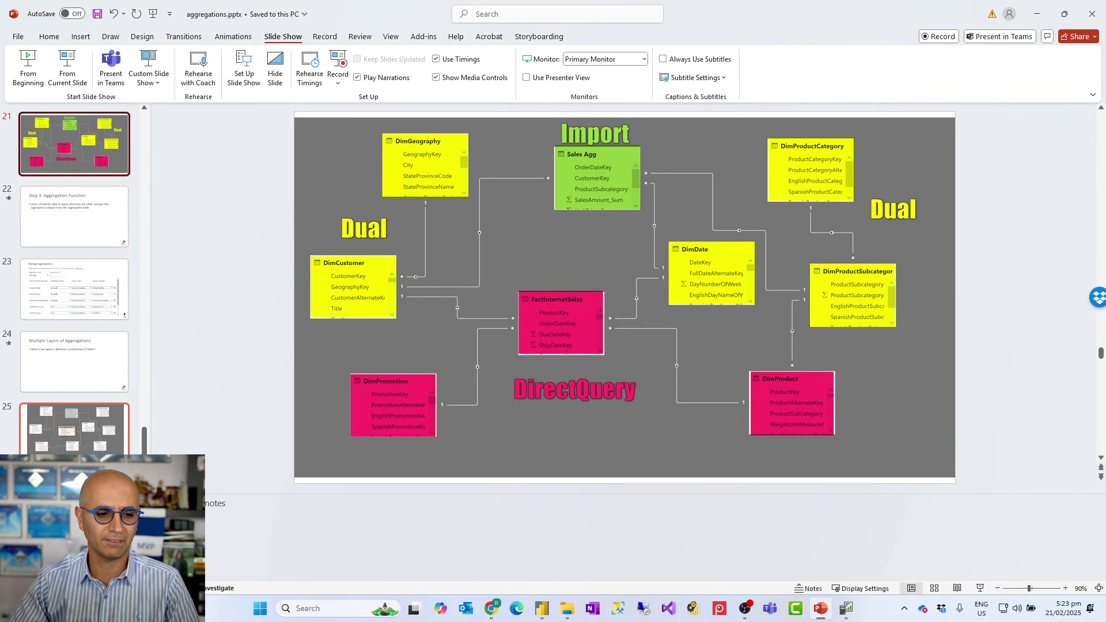
scroll(84, 404, down, 5)
click(64, 354)
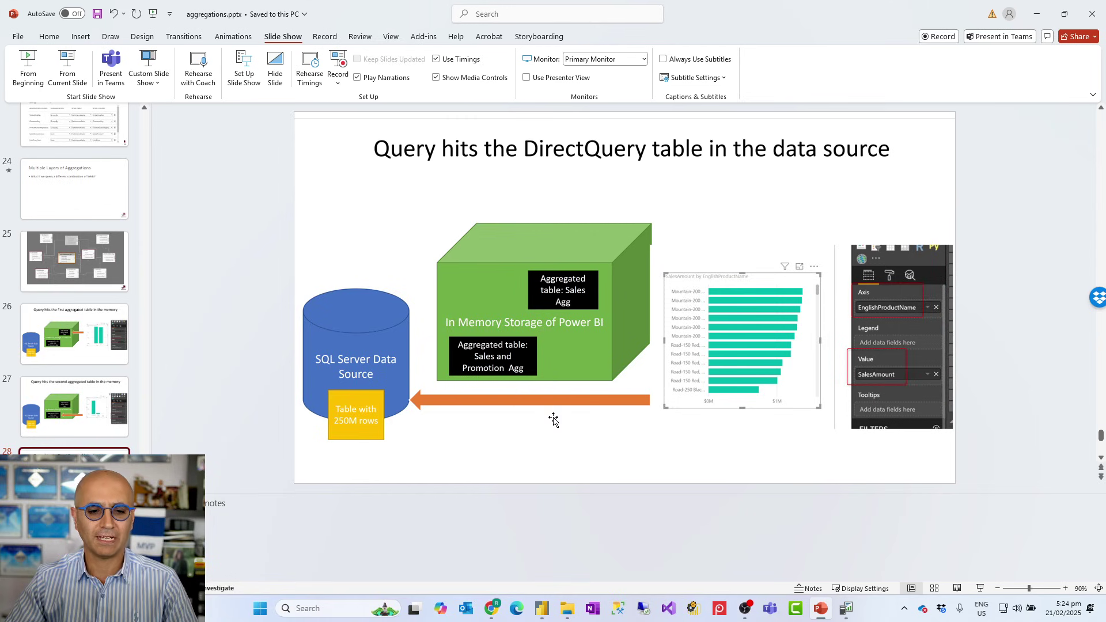
Clear the SQL Server Profiler trace and bring up the multiple Layer report.
mouse_move(560, 619)
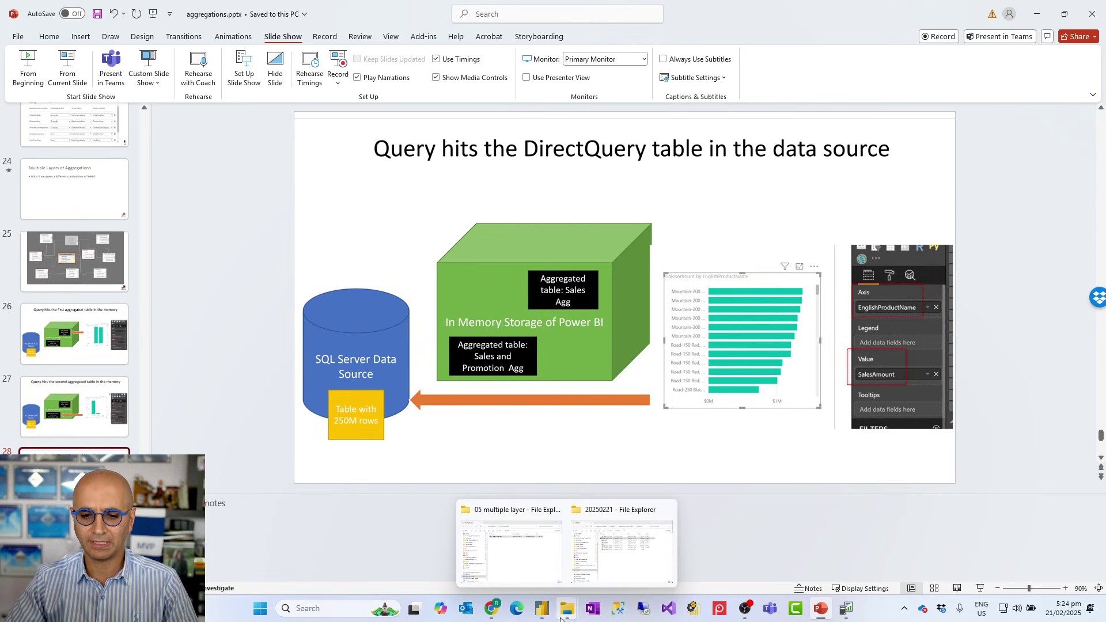
click(505, 541)
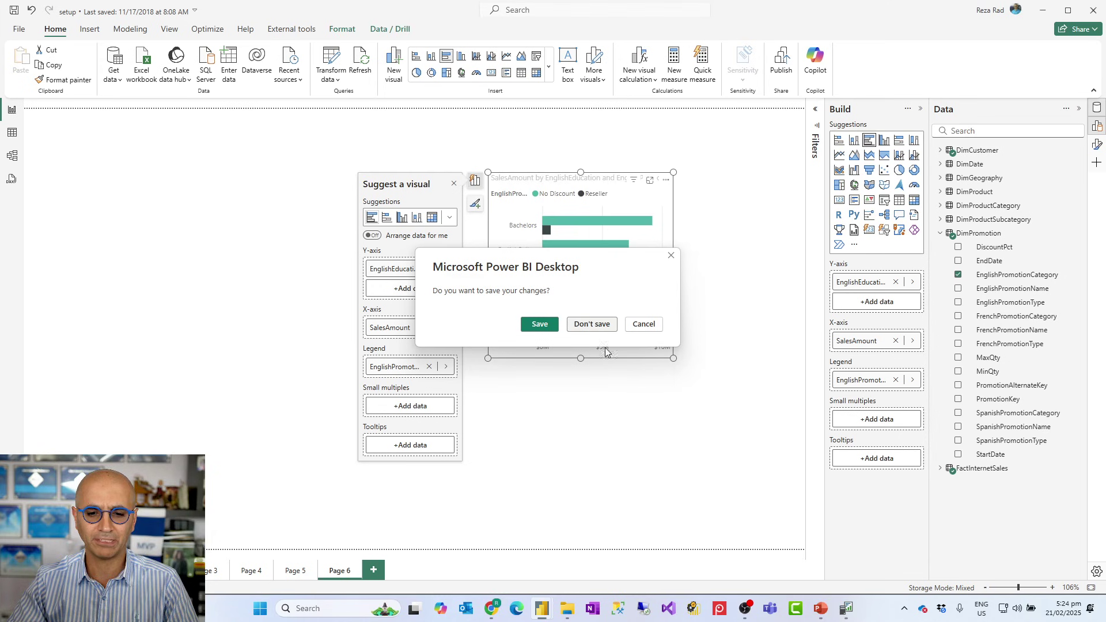
click(847, 608)
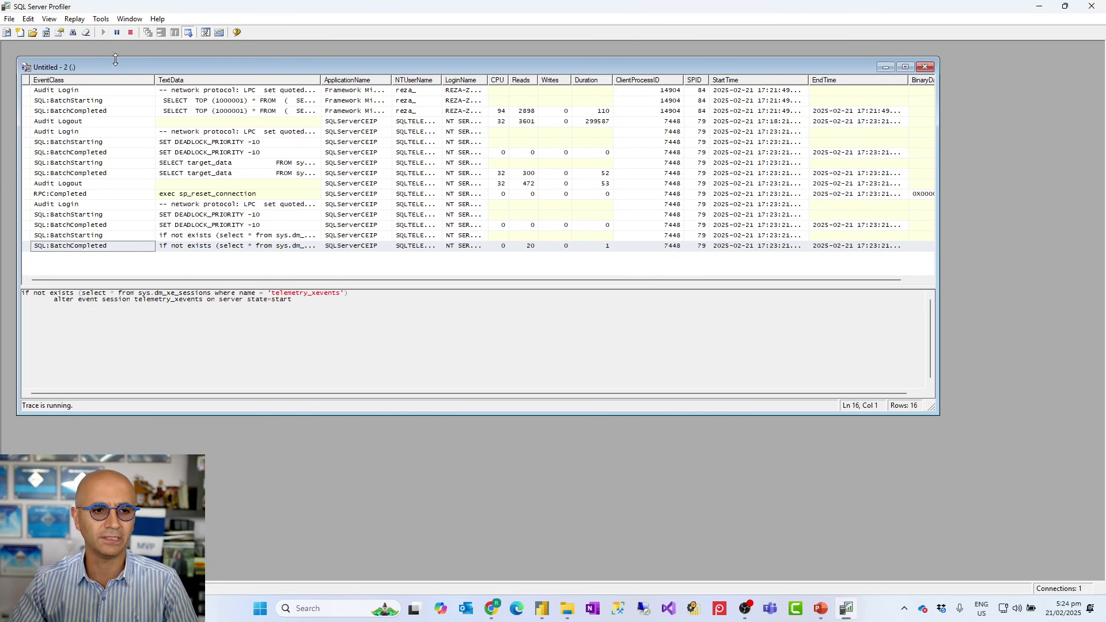
click(87, 33)
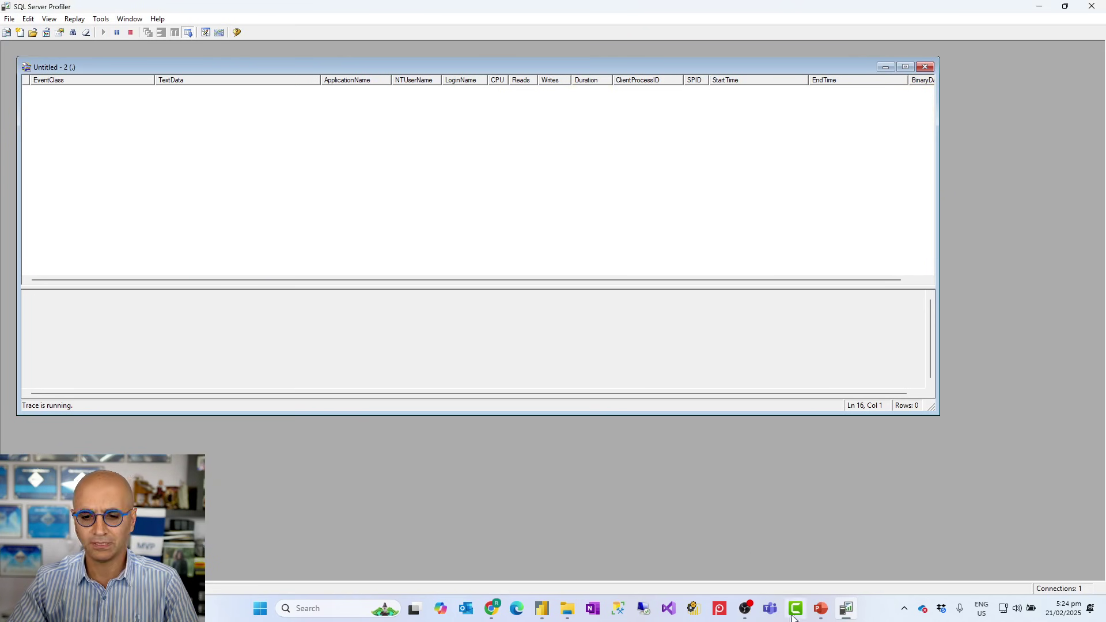
click(541, 615)
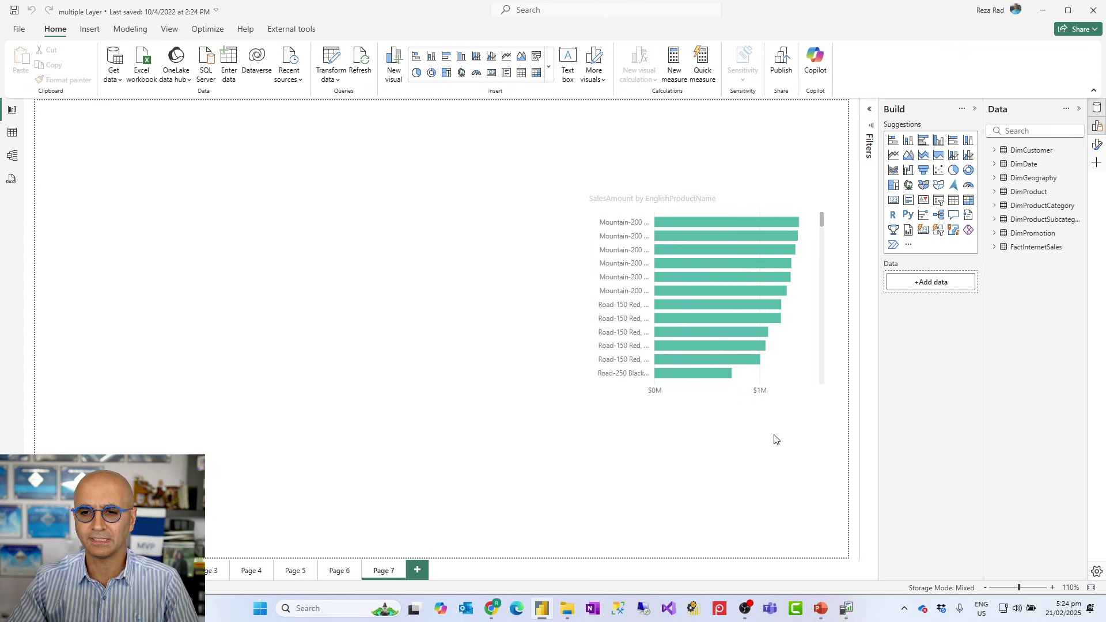
Add blank Page 8 and open the model diagram fitted to screen.
click(419, 569)
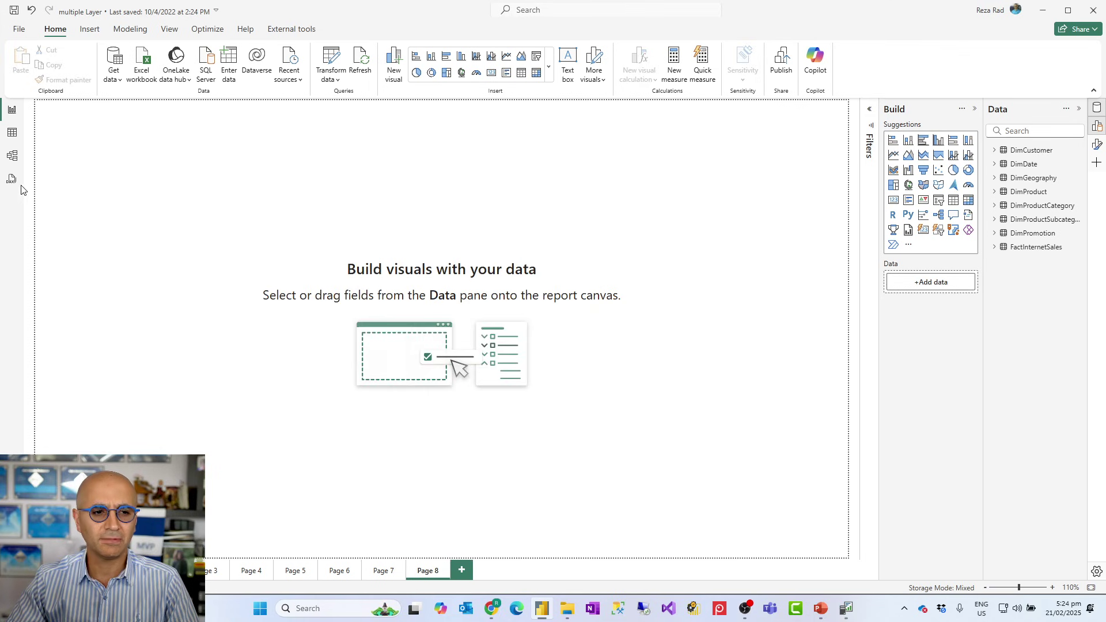
click(14, 159)
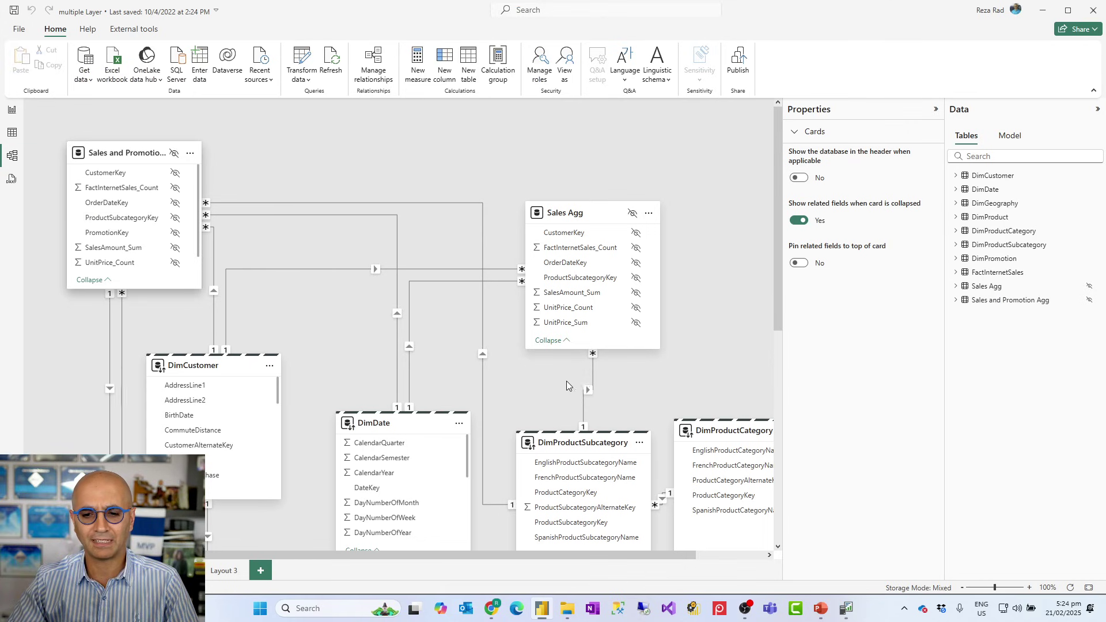
click(1089, 588)
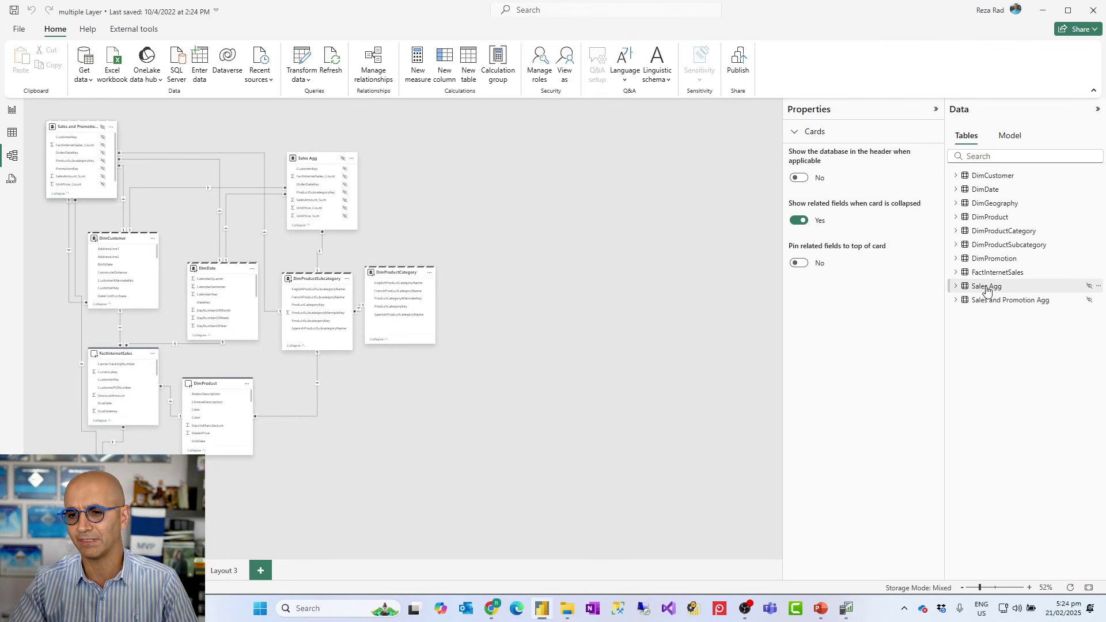
Show properties of the hidden Import tables Sales Agg and Sales and Promotion Agg.
mouse_move(991, 291)
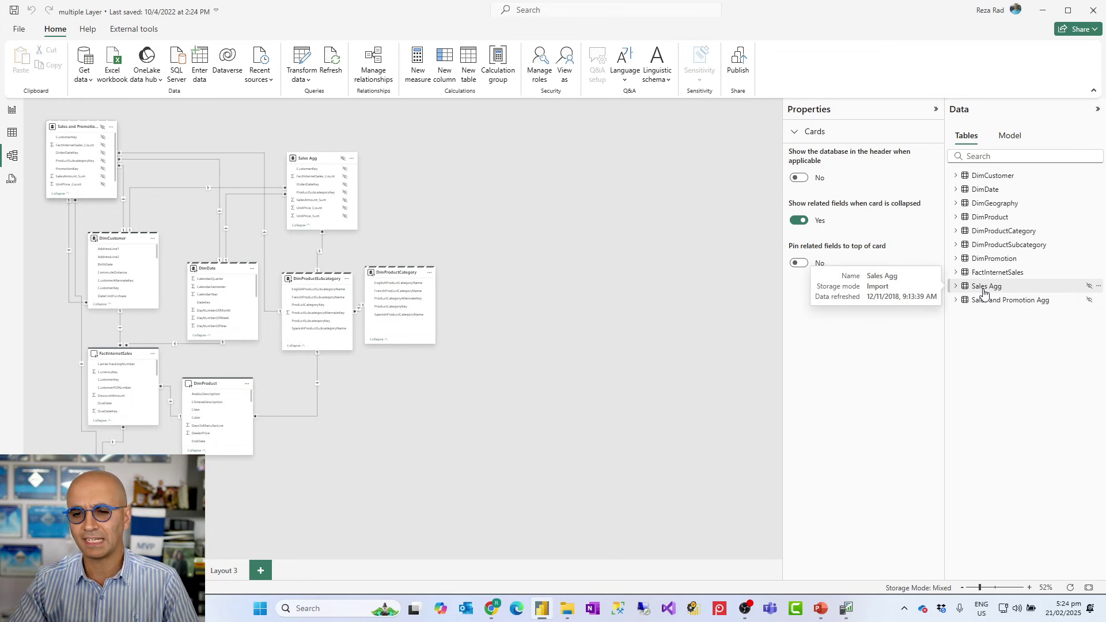
click(984, 293)
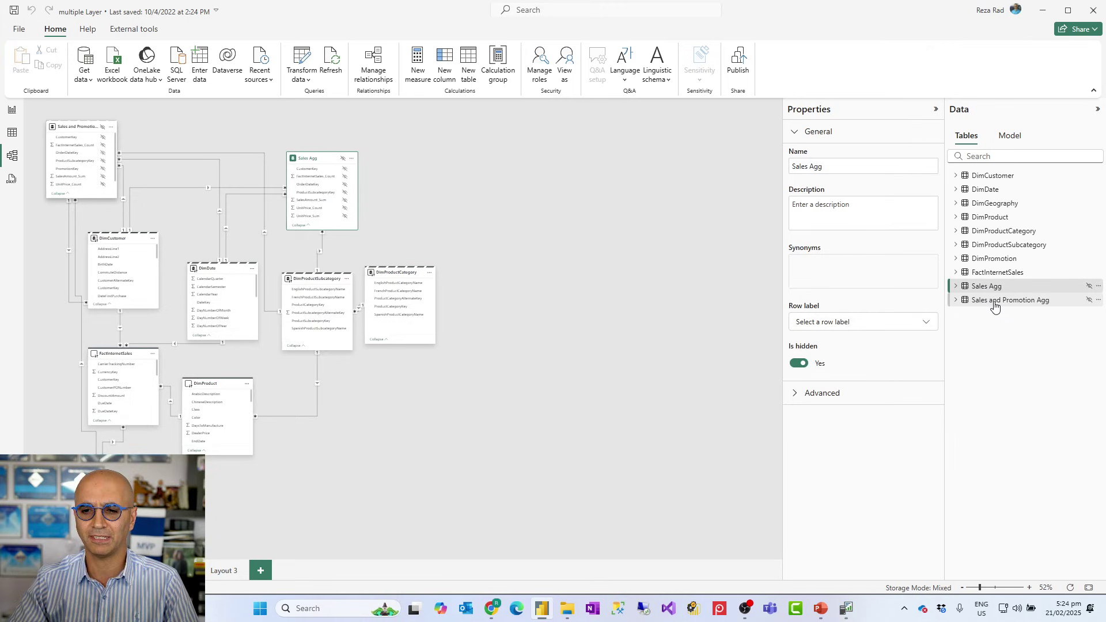
click(995, 304)
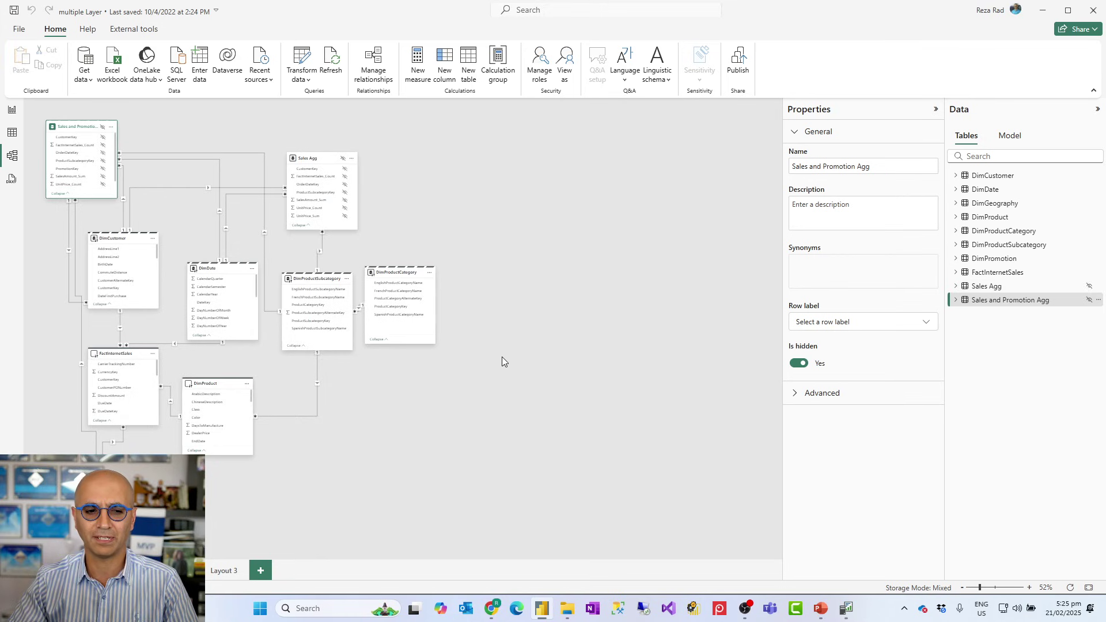
scroll(220, 352, up, 2)
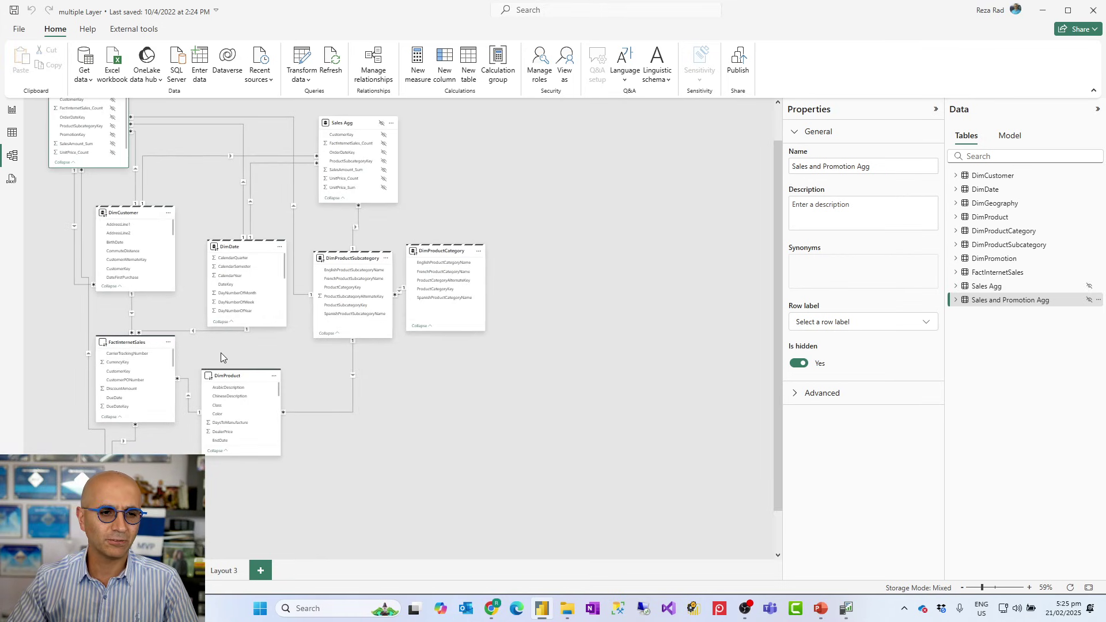
scroll(234, 344, up, 3)
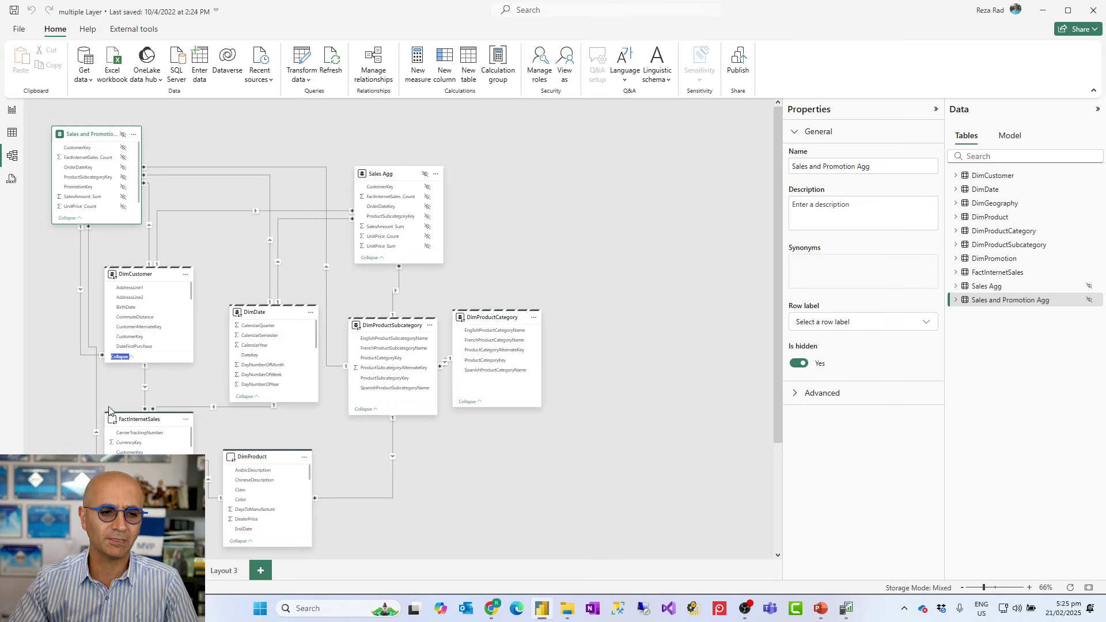
click(95, 372)
scroll(95, 372, down, 2)
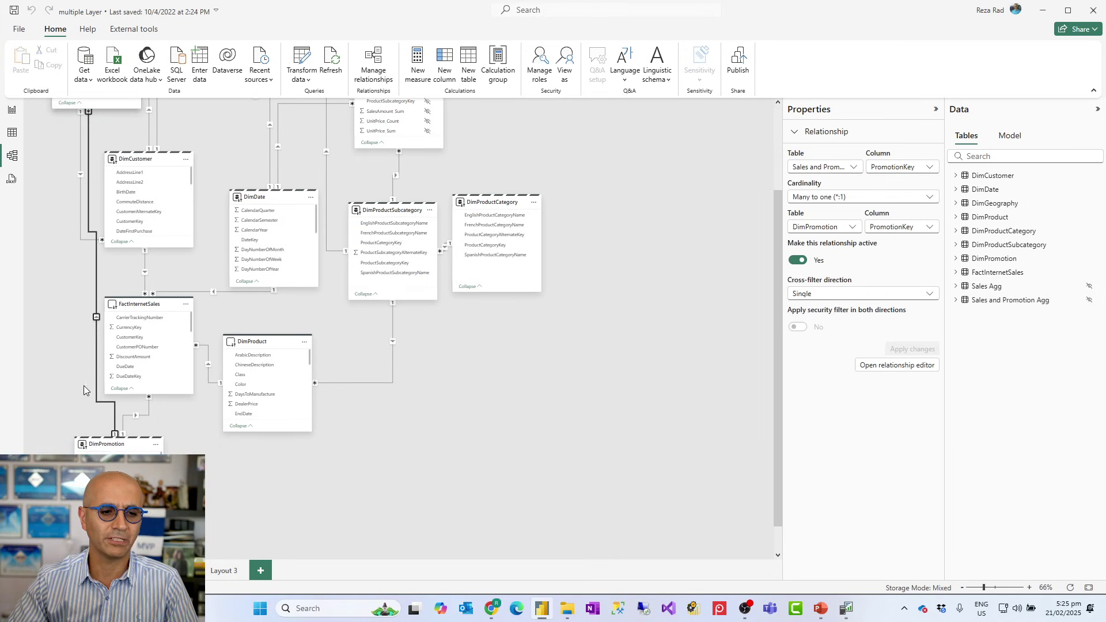
scroll(80, 371, up, 2)
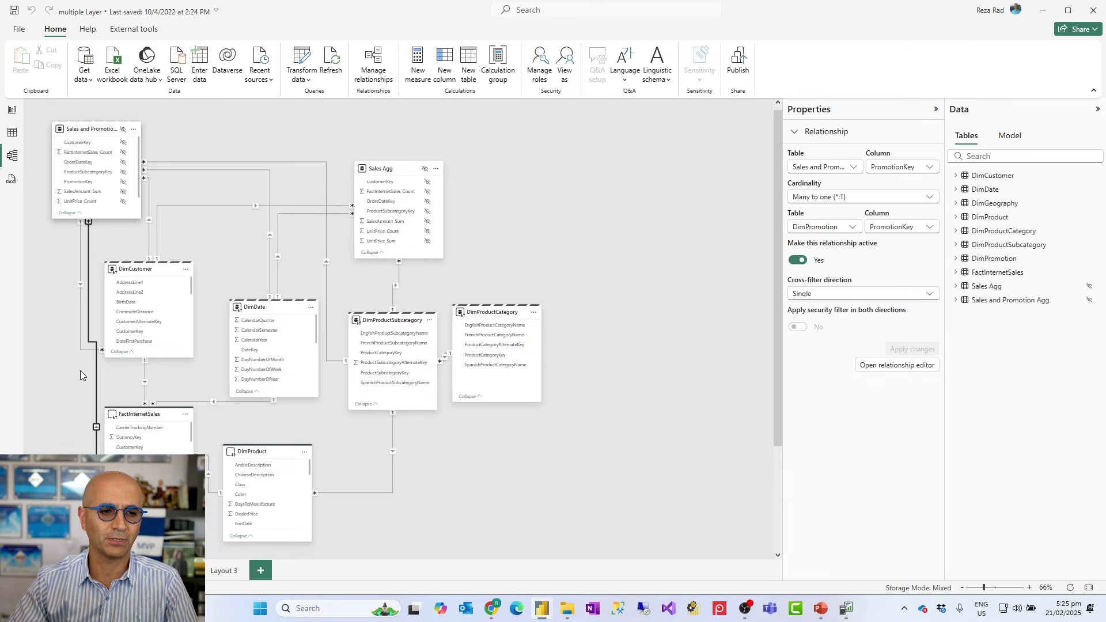
click(147, 424)
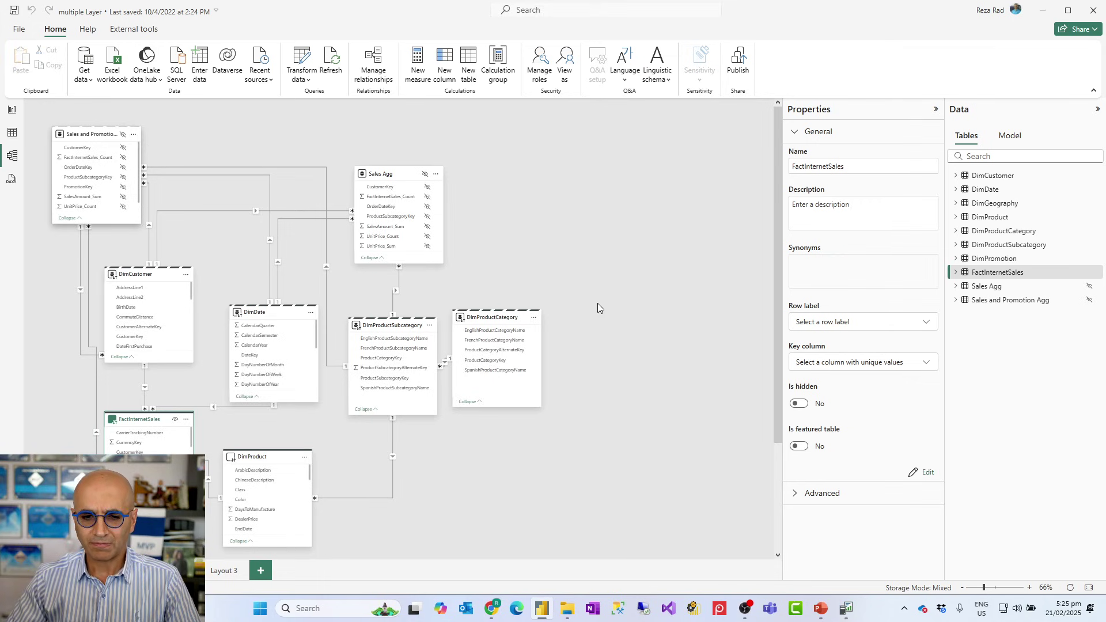
click(1017, 286)
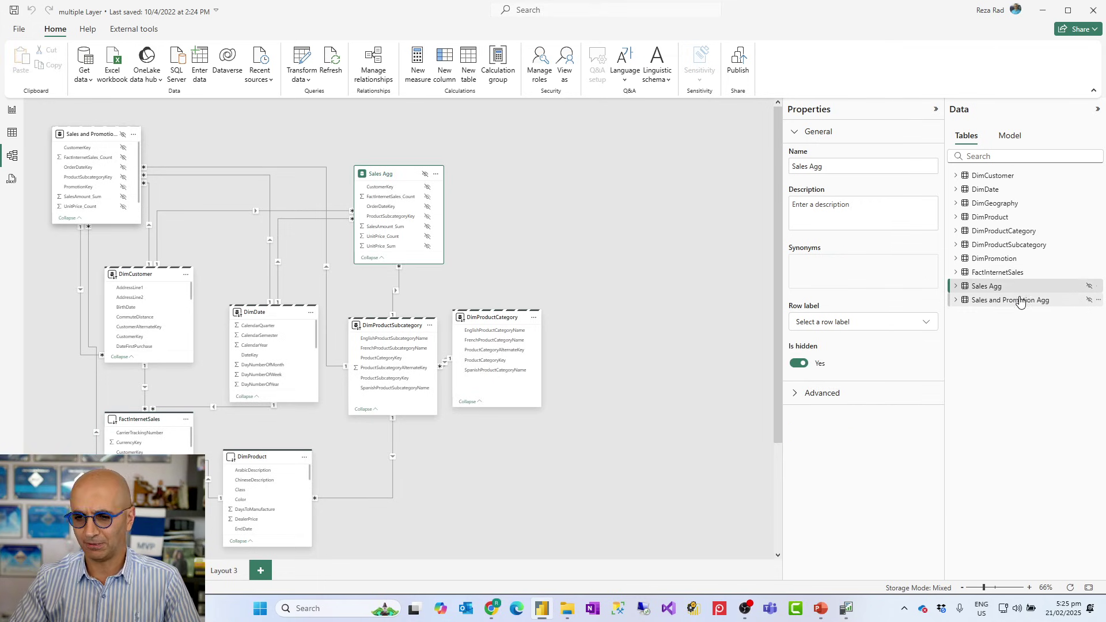
click(1019, 299)
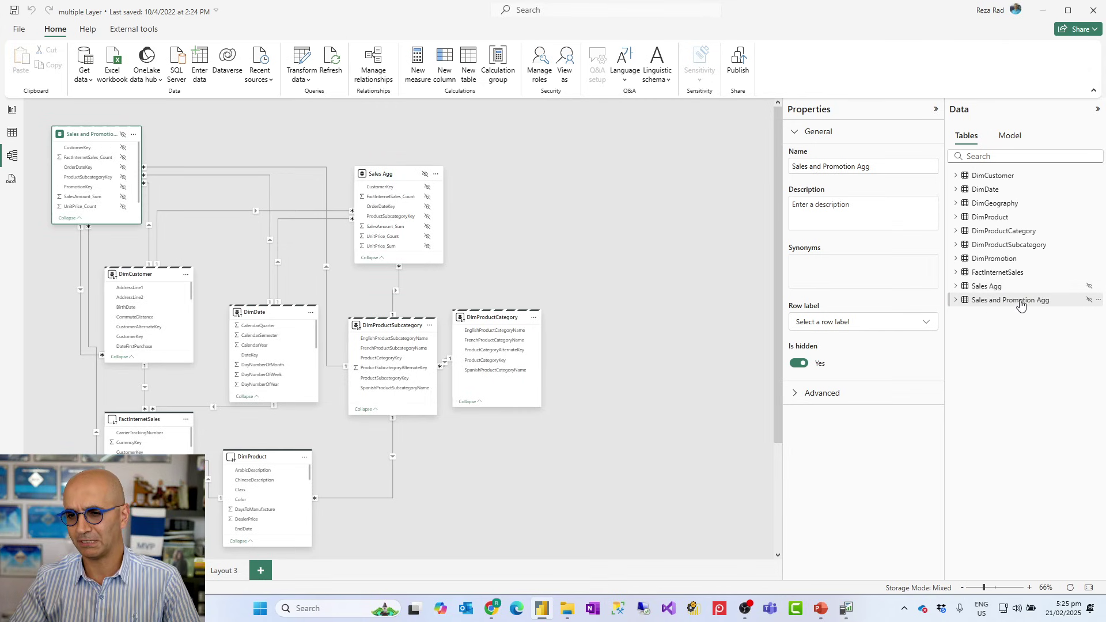
mouse_move(1002, 307)
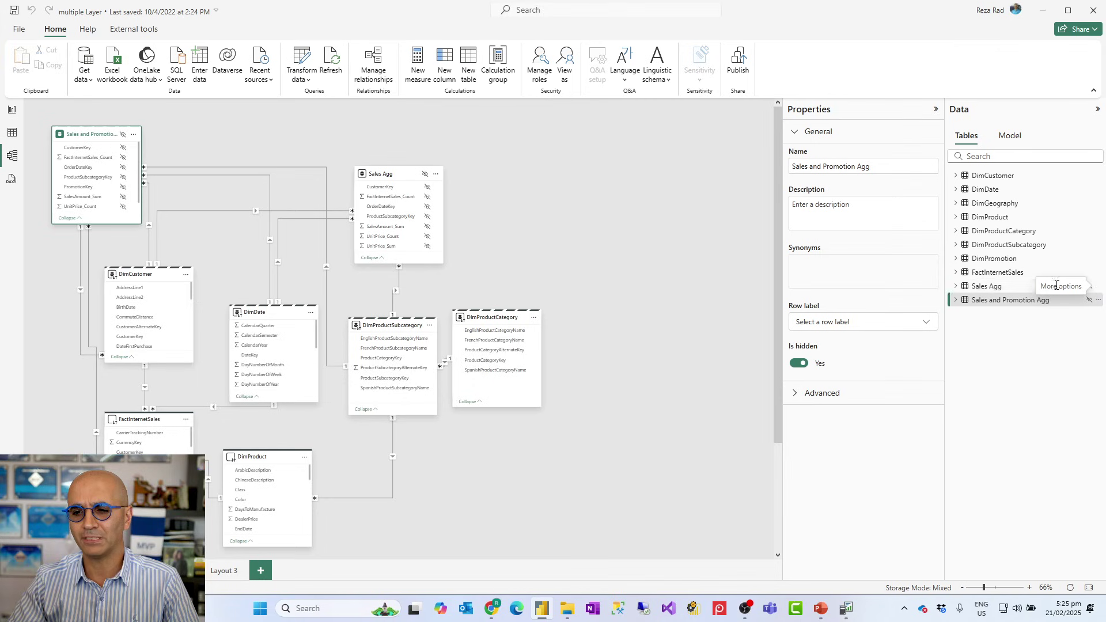
Open the Manage aggregations settings for the Sales Agg table.
click(994, 286)
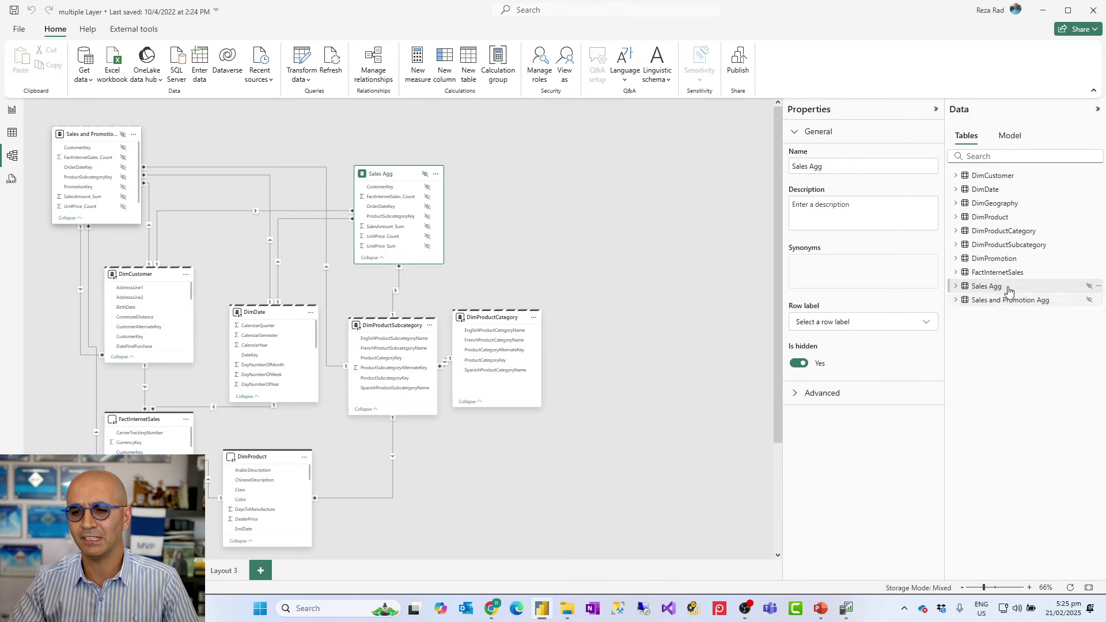
click(1099, 286)
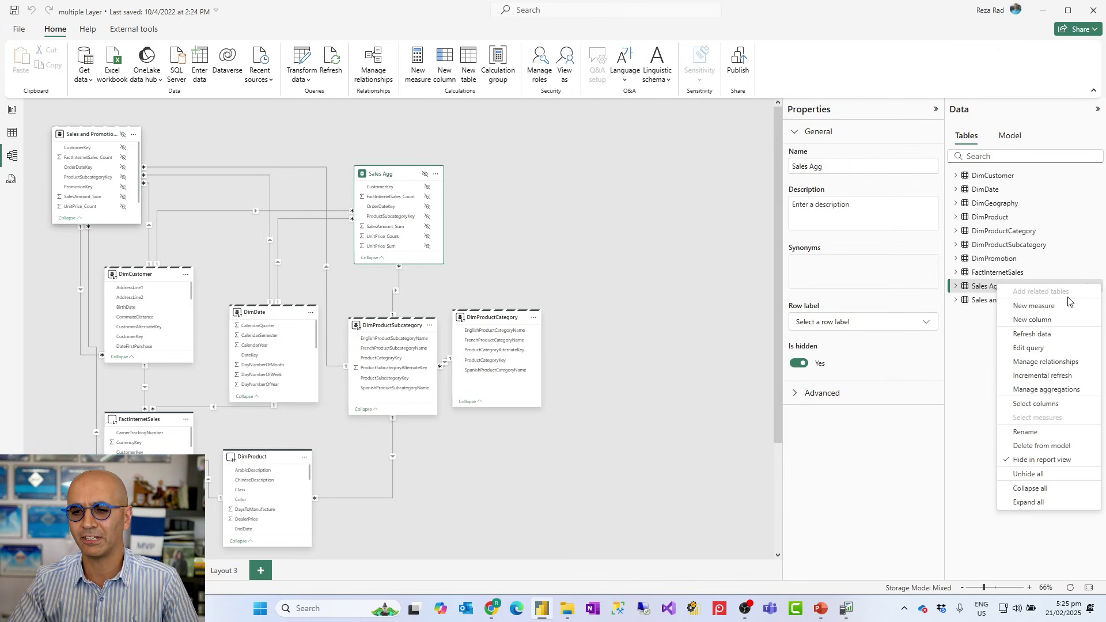
click(1044, 389)
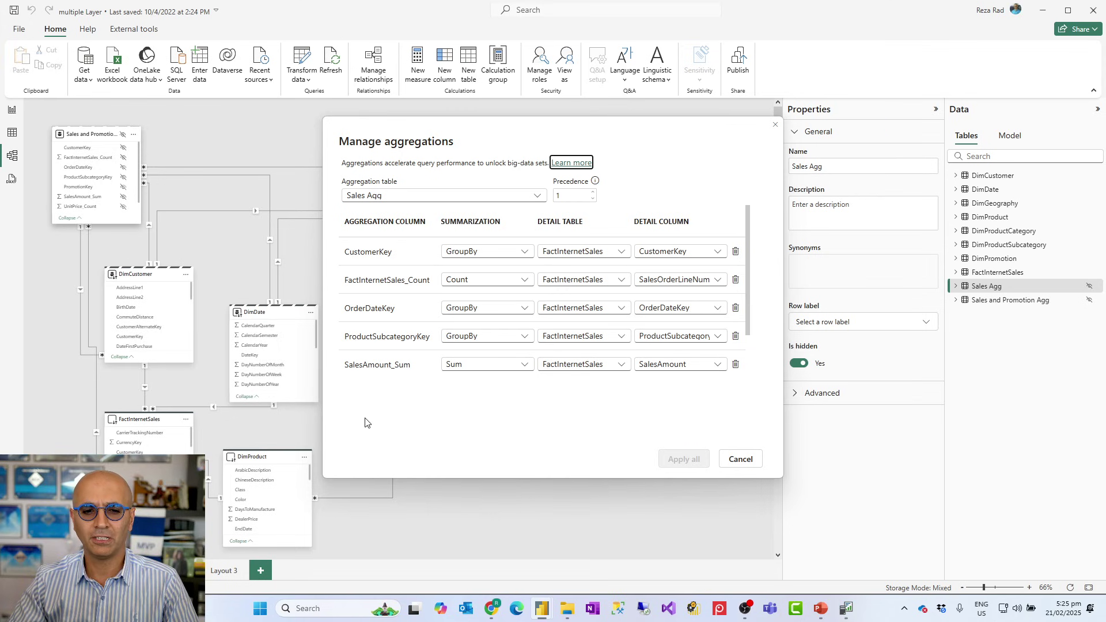
Magnify the Precedence value of 1 with ZoomIt, then cancel the dialog unchanged.
click(309, 604)
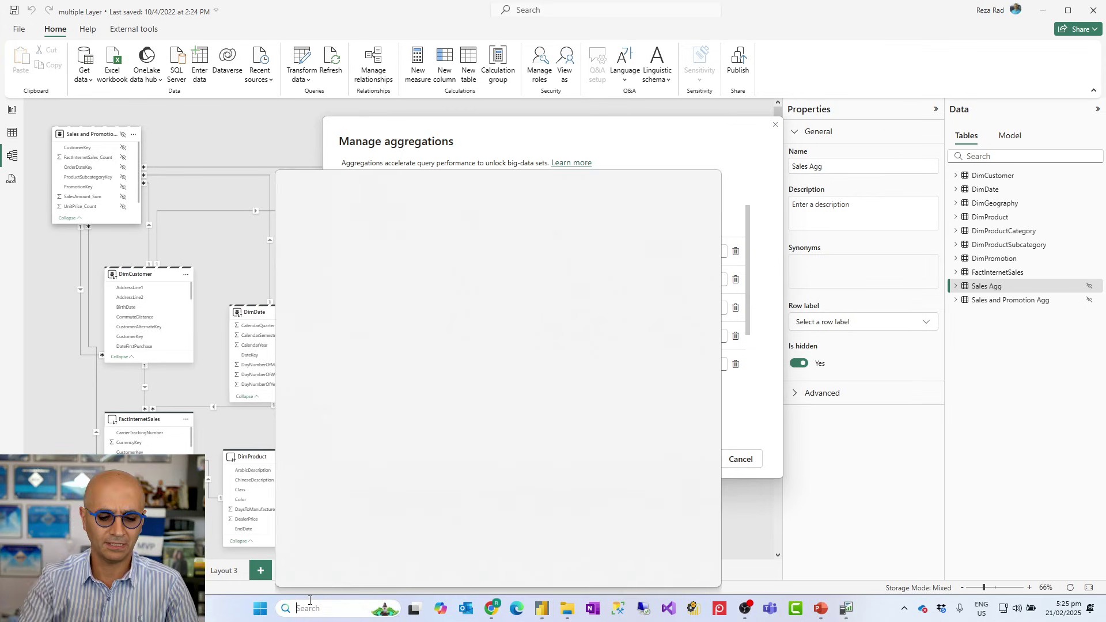
text(zoomit)
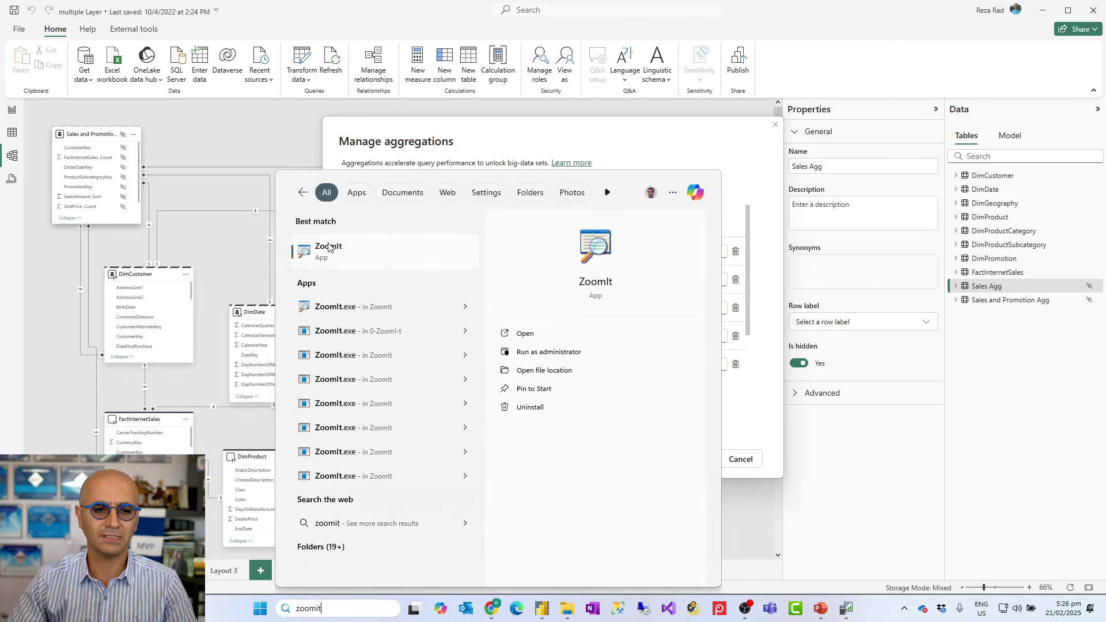
click(329, 254)
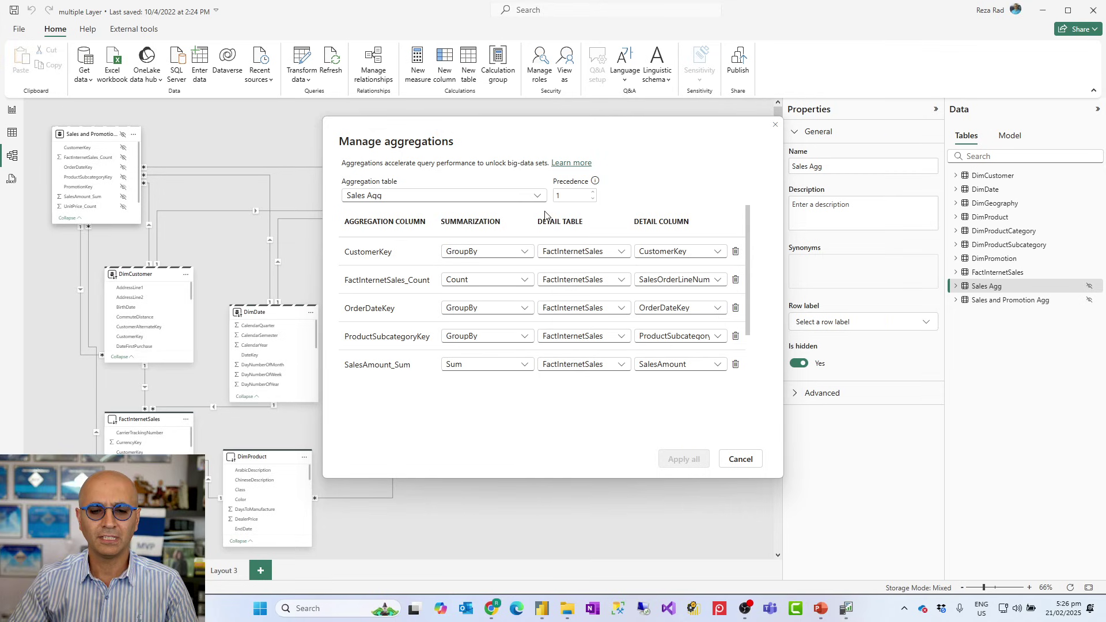
key(ctrl+1)
click(556, 185)
drag(549, 145, 672, 223)
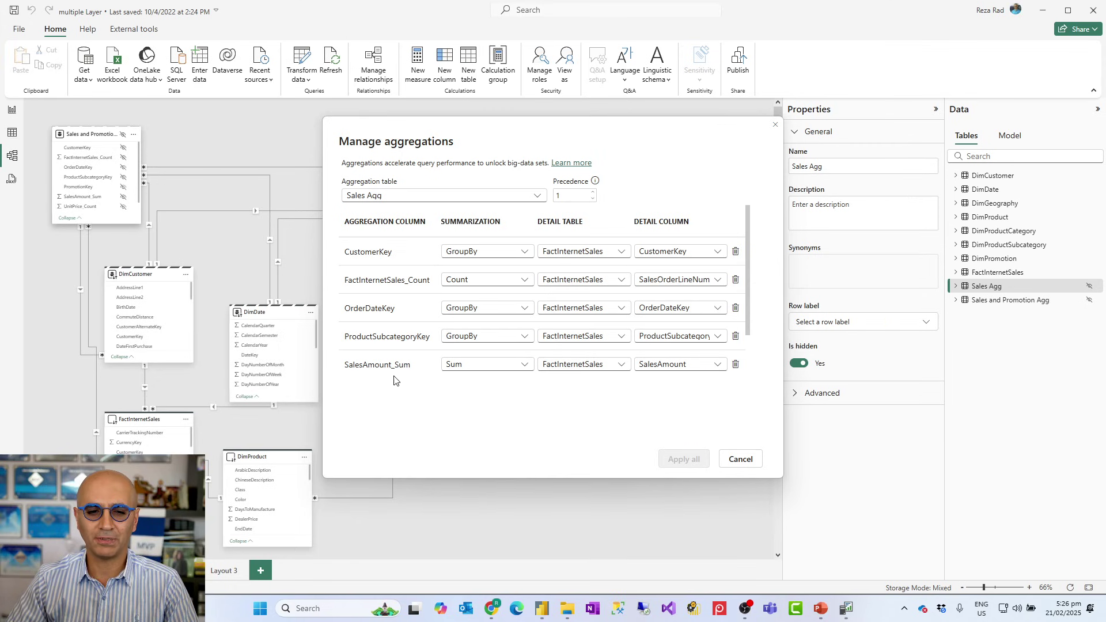
click(740, 459)
click(1079, 300)
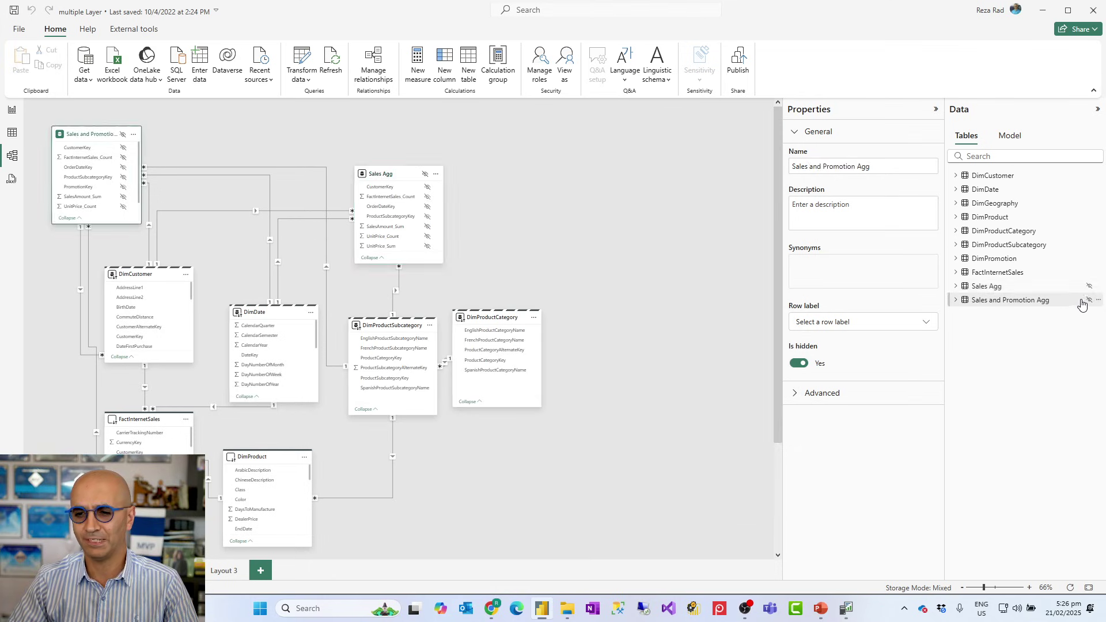
click(1098, 299)
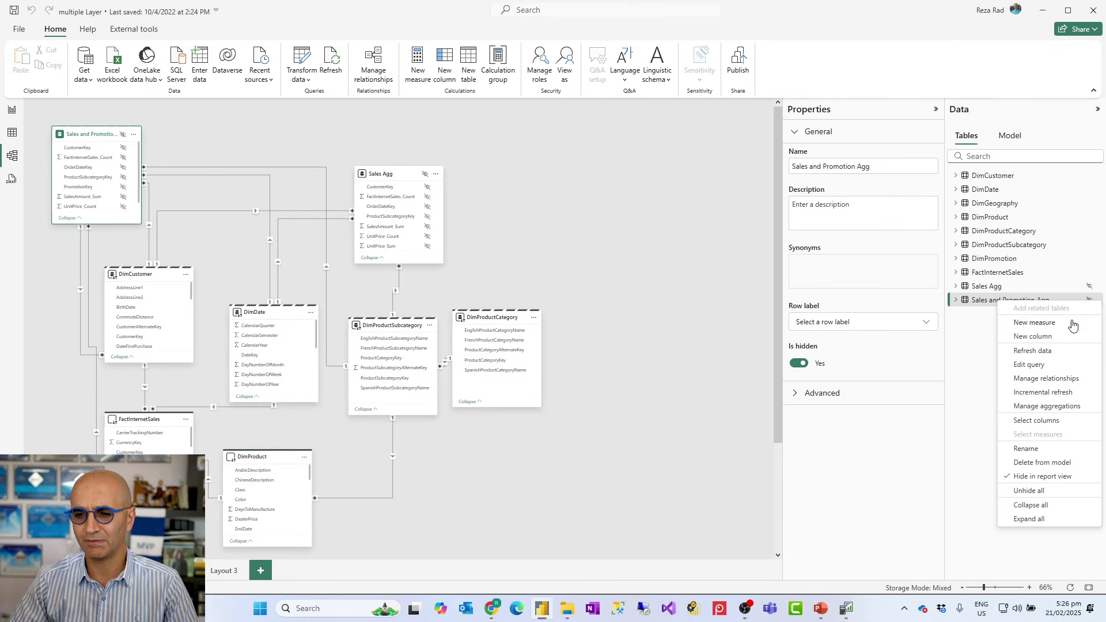
click(1044, 408)
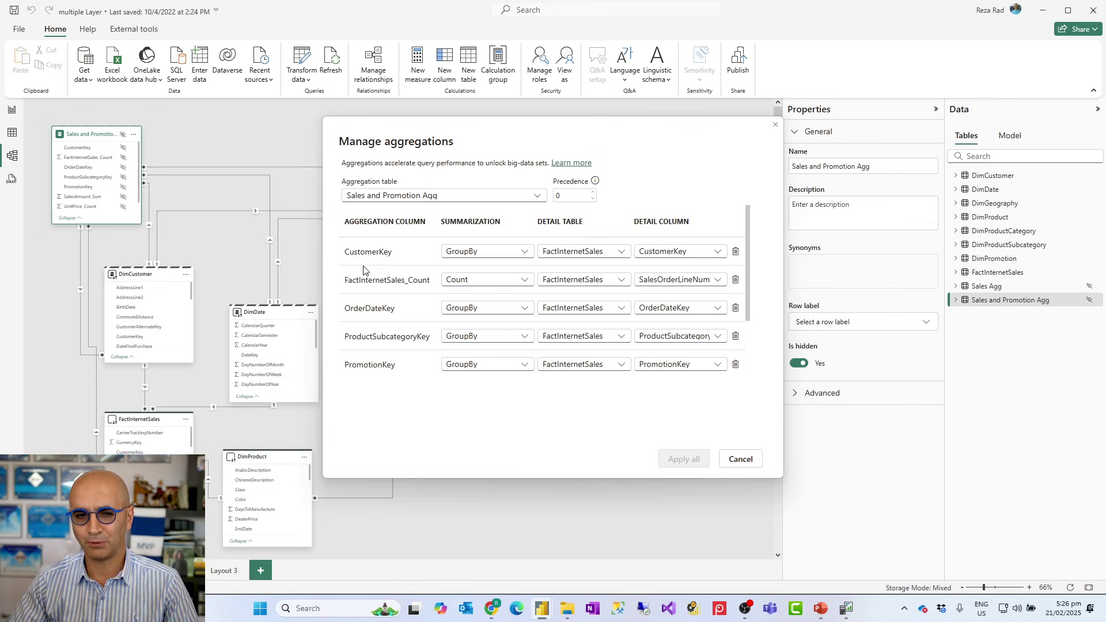
scroll(500, 348, down, 2)
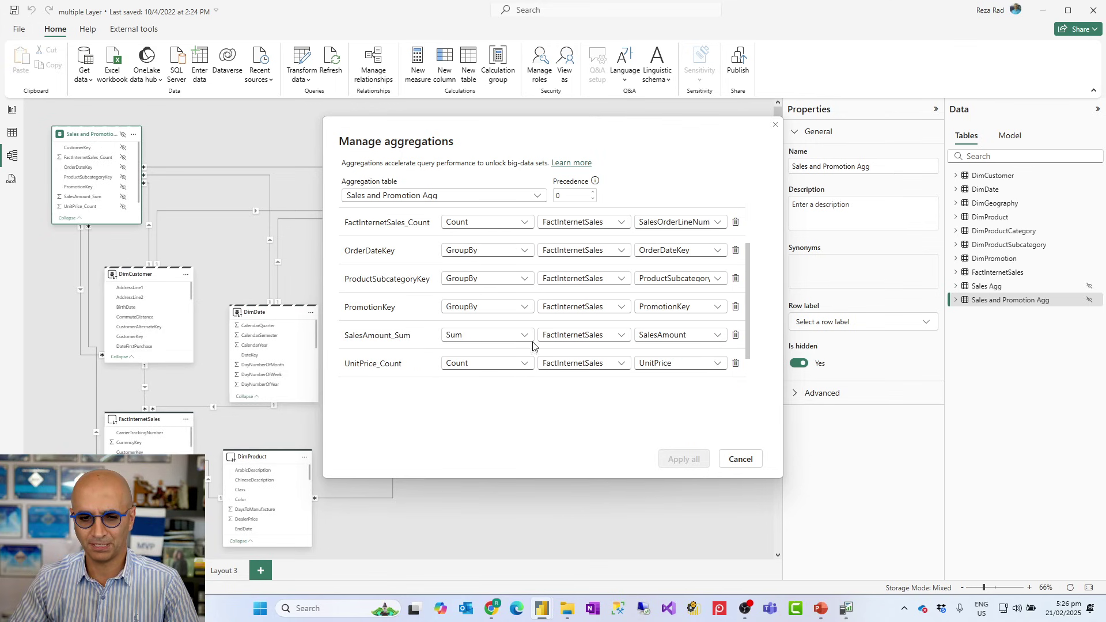
scroll(567, 314, up, 3)
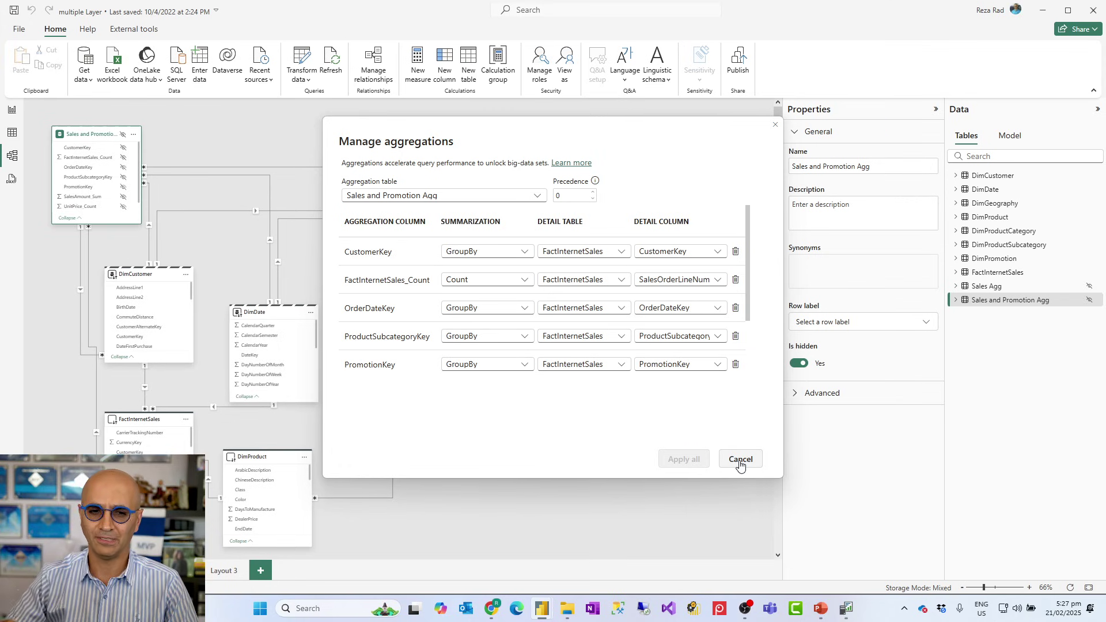
Cancel the aggregation settings, go to the report page, and clear the Profiler trace.
click(739, 460)
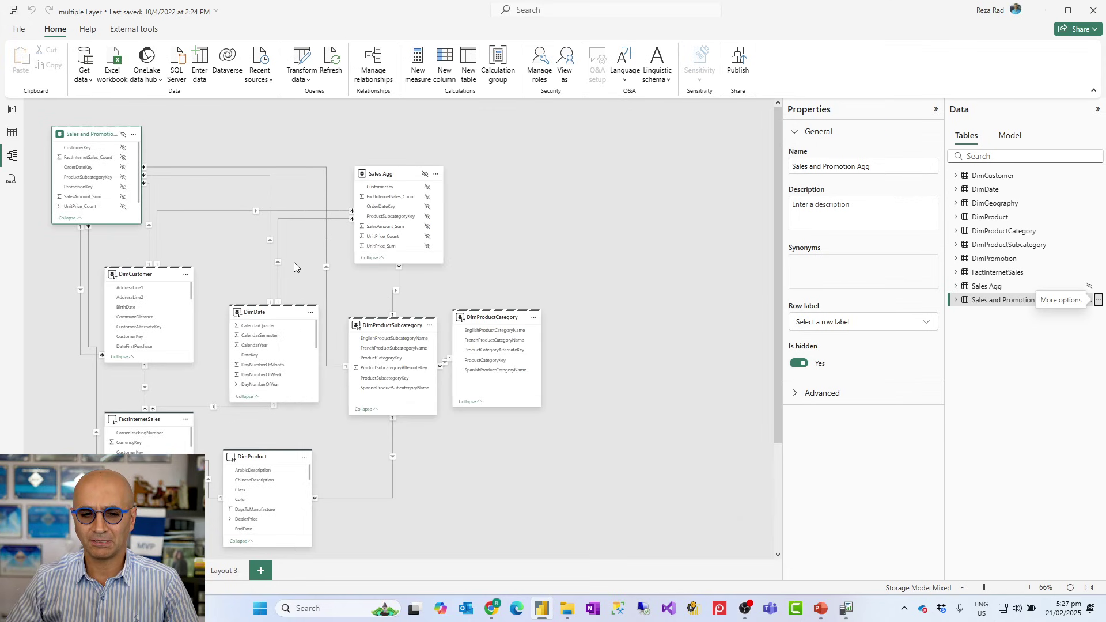
click(12, 110)
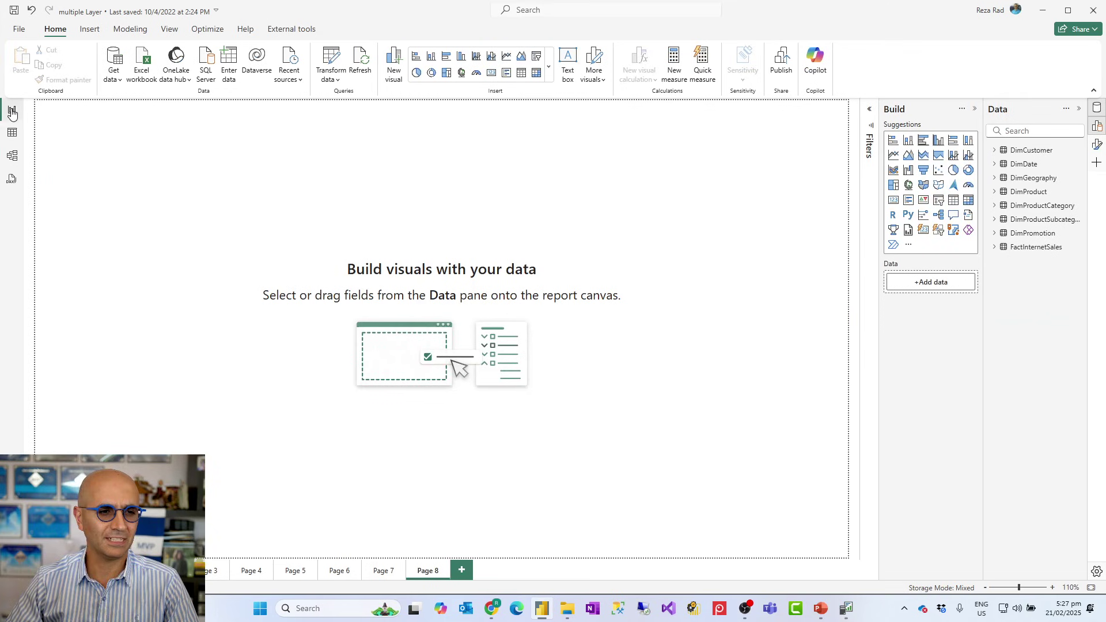
click(846, 609)
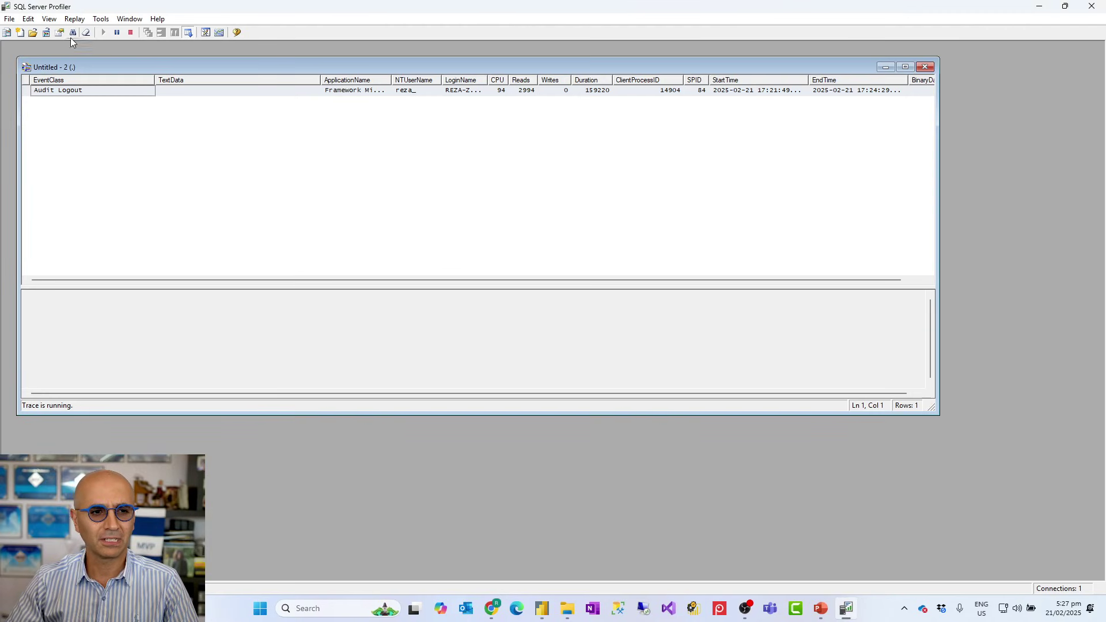
click(87, 34)
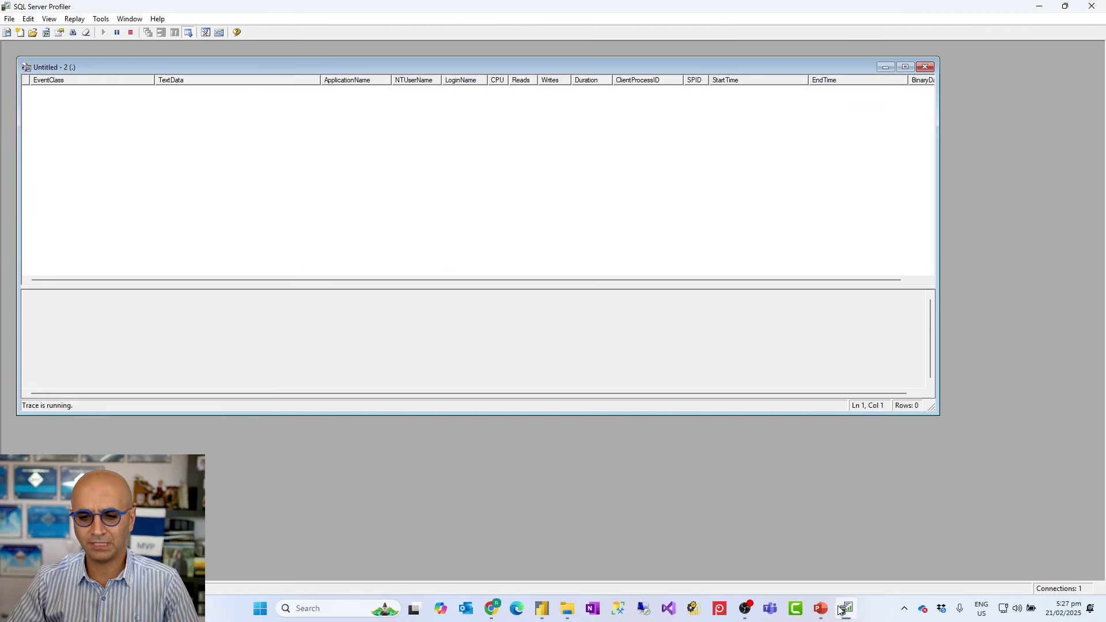
click(539, 615)
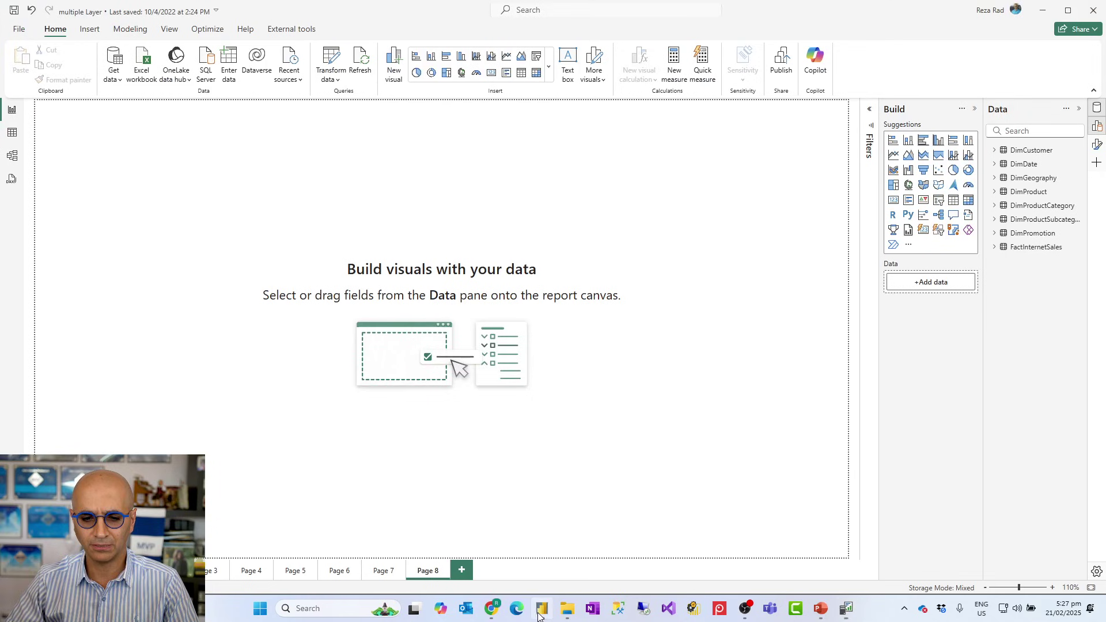
Drag SalesAmount from FactInternetSales onto Page 8, creating a card showing $29.36M.
click(995, 247)
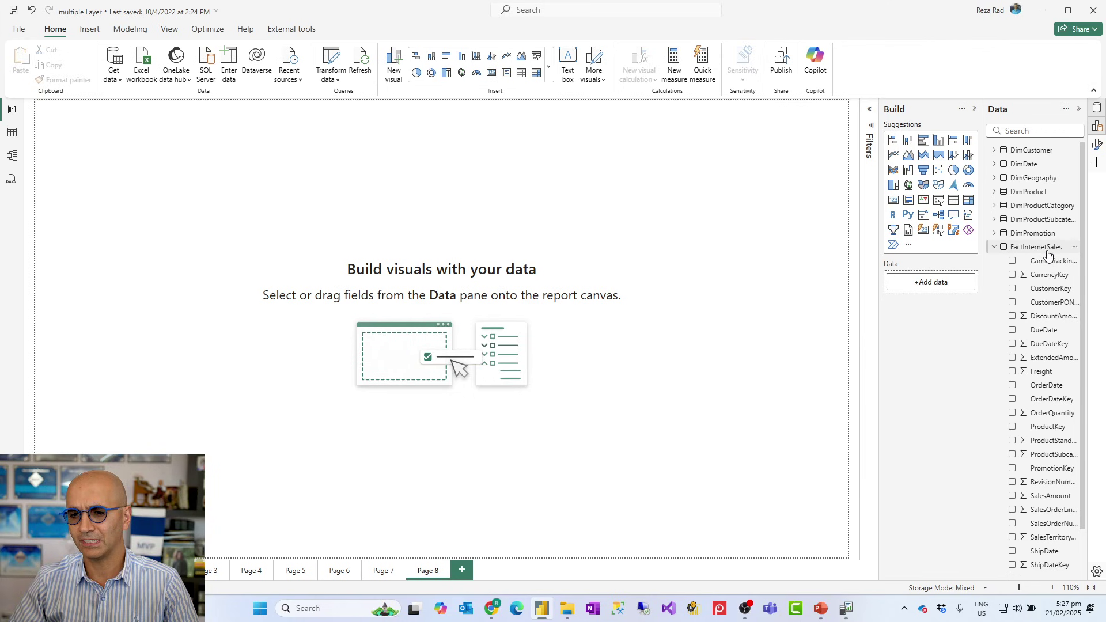
mouse_move(1048, 254)
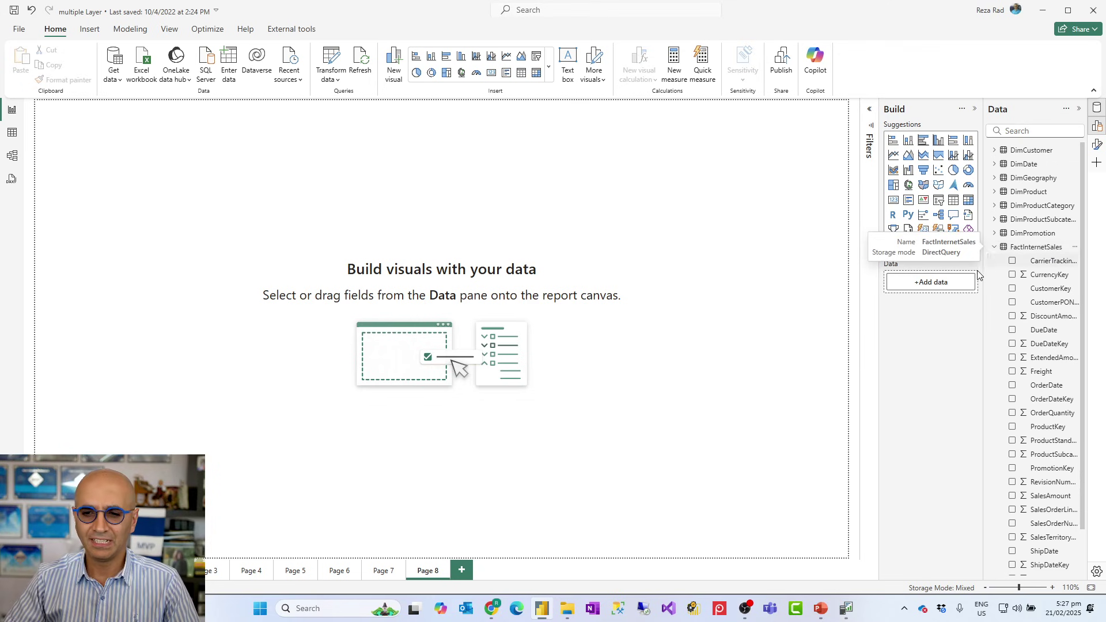
drag(984, 278, 956, 279)
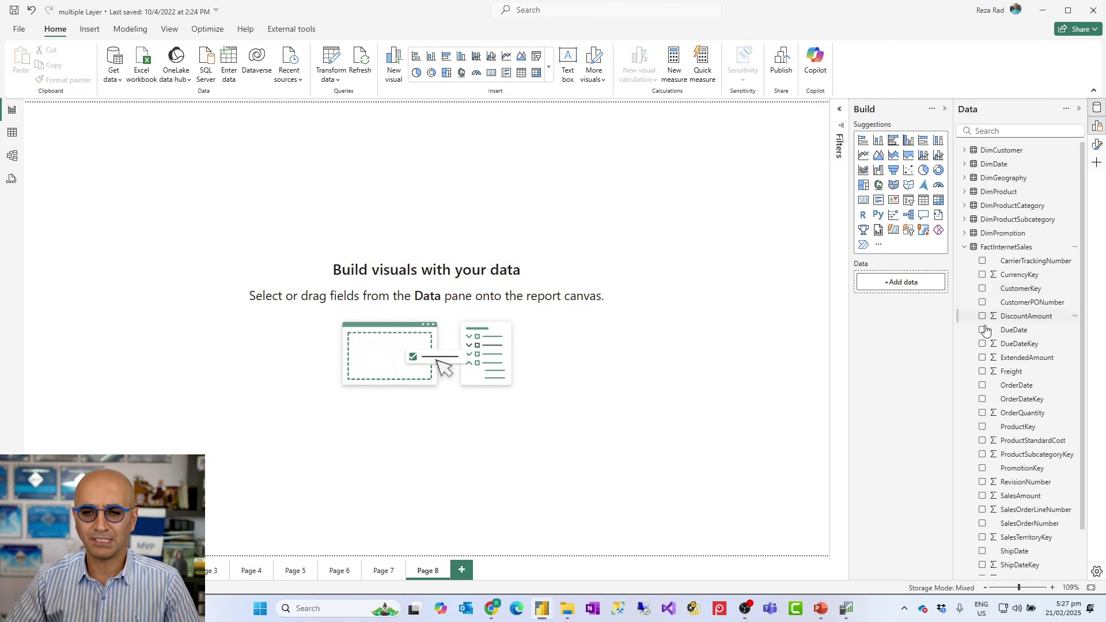
scroll(994, 392, down, 2)
drag(1015, 447, 666, 262)
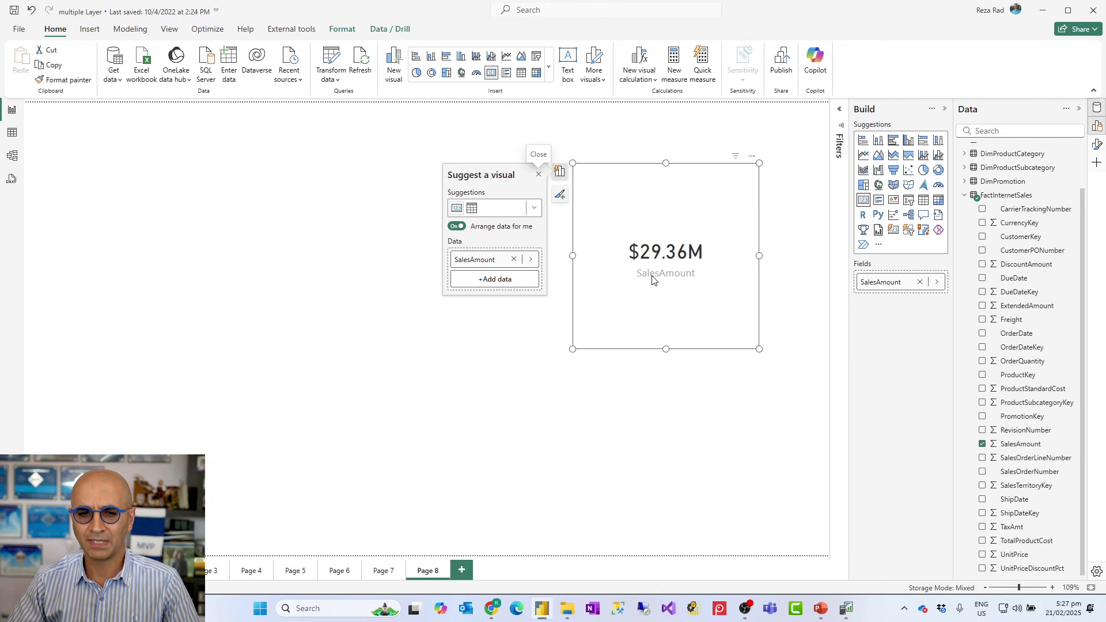
click(845, 611)
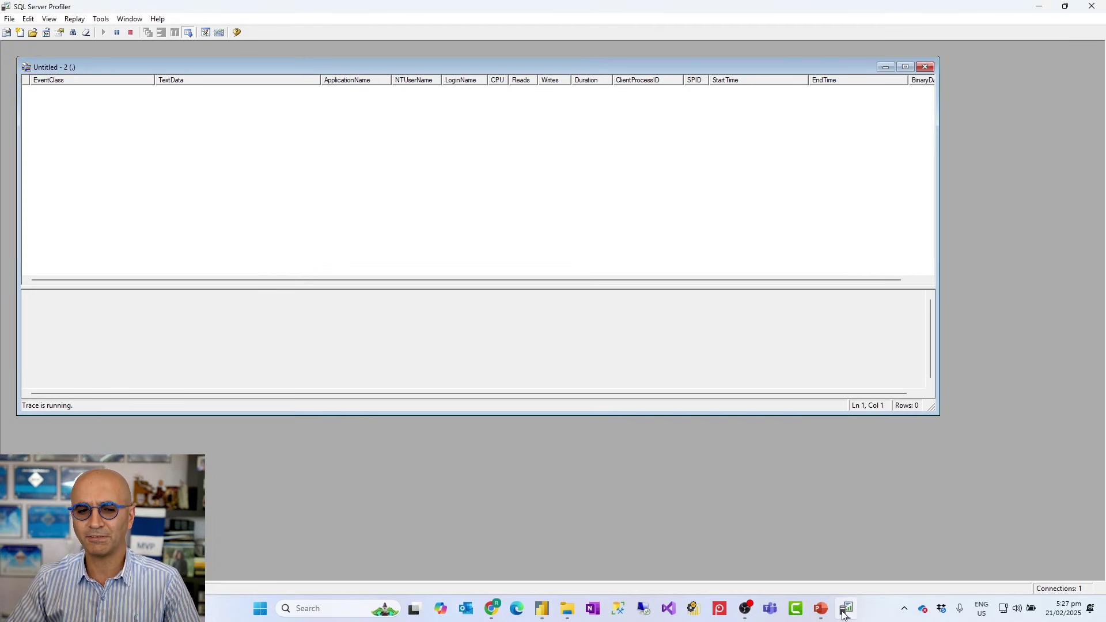
click(845, 613)
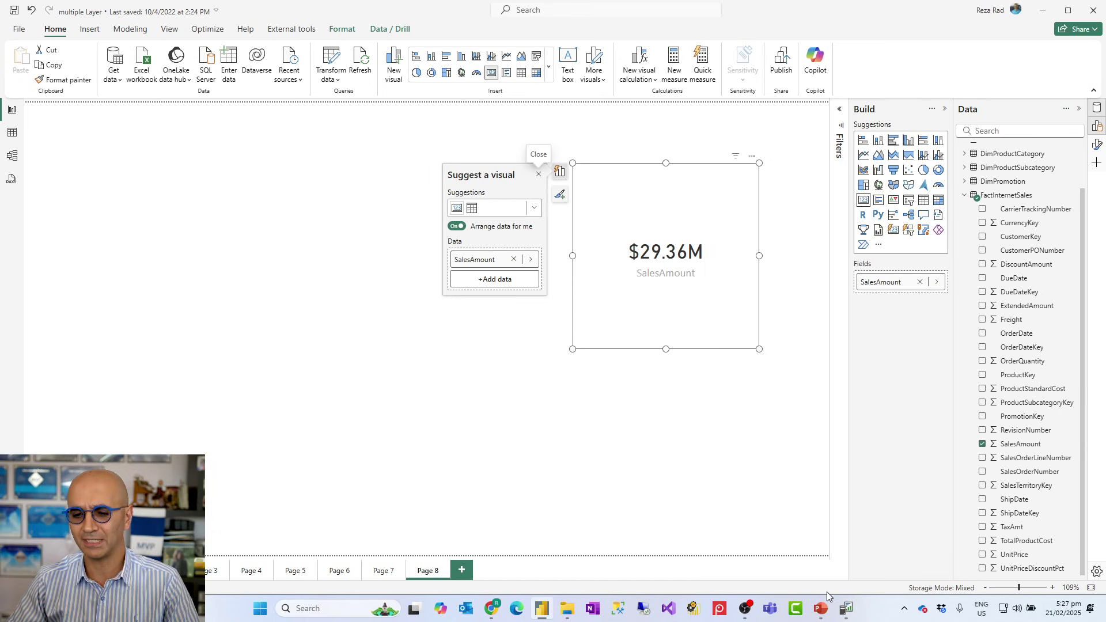
click(844, 611)
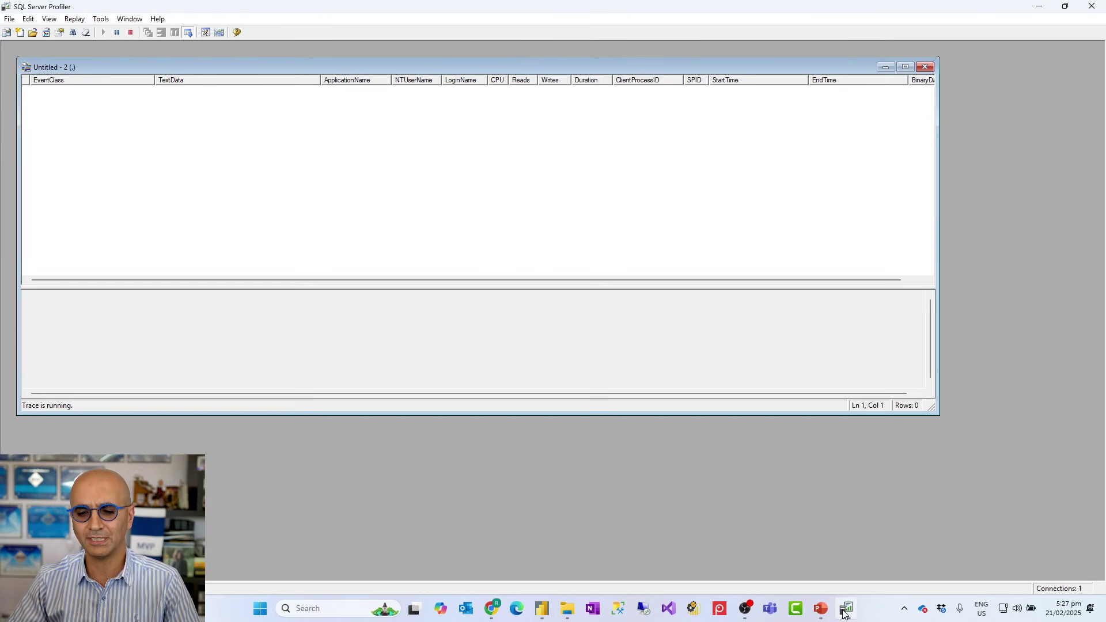
click(844, 613)
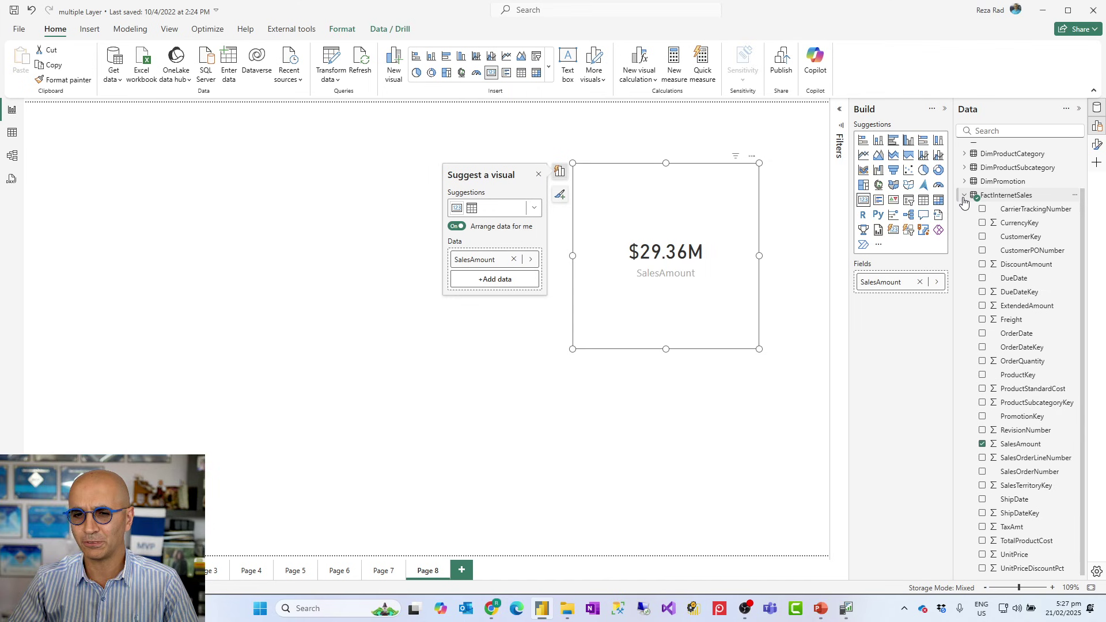
Chart SalesAmount by DimCustomer's EnglishEducation, check Profiler, and move the bar chart left.
mouse_move(963, 202)
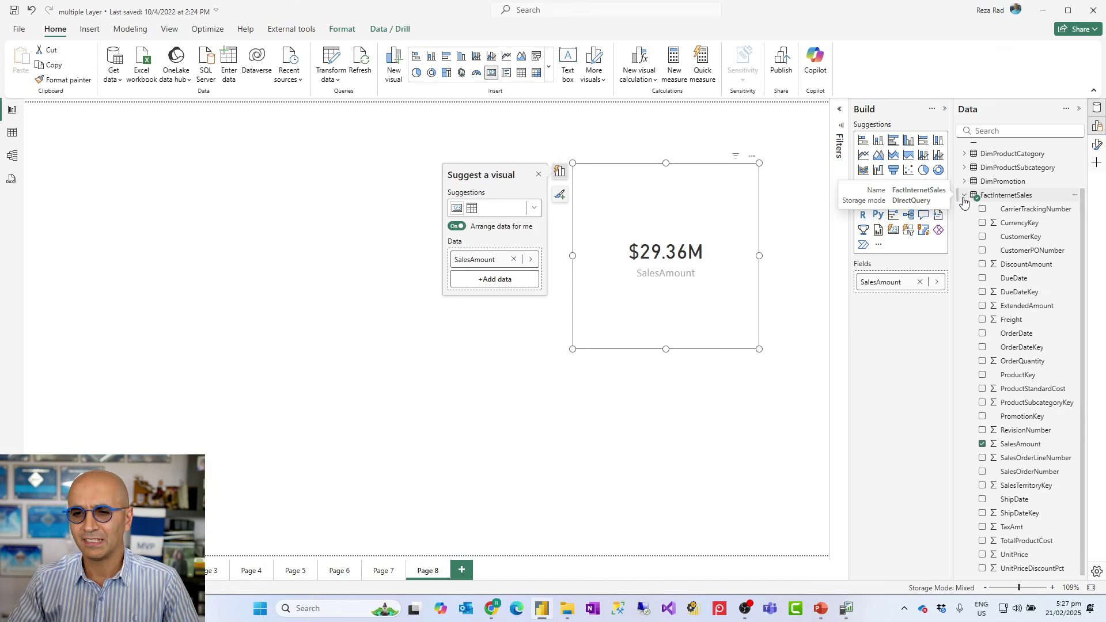
click(964, 197)
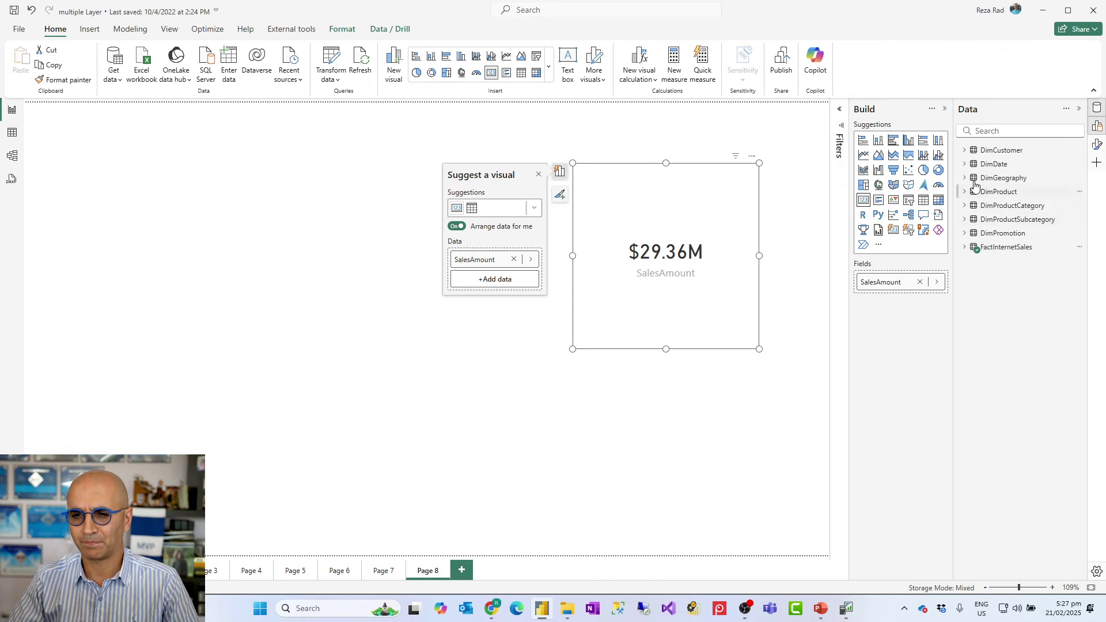
click(965, 151)
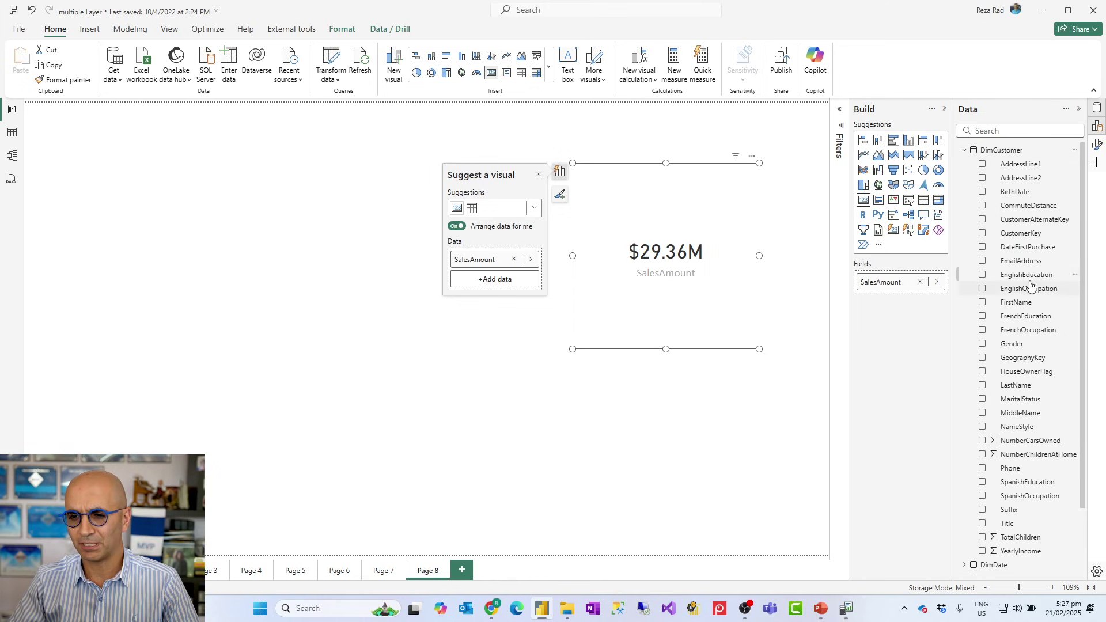
drag(1027, 276, 703, 309)
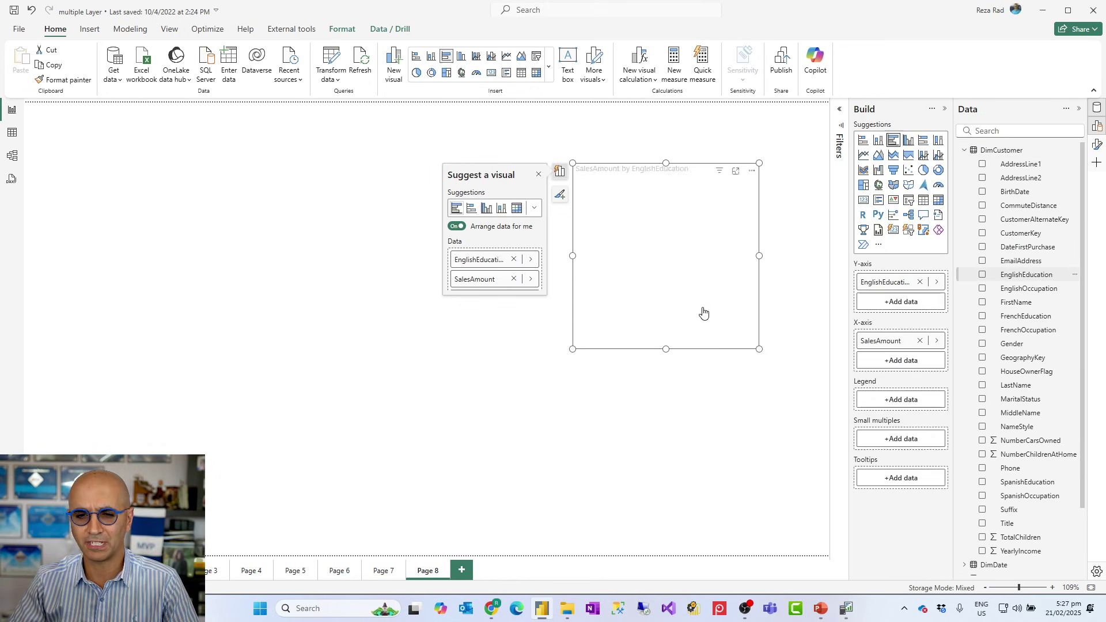
click(846, 610)
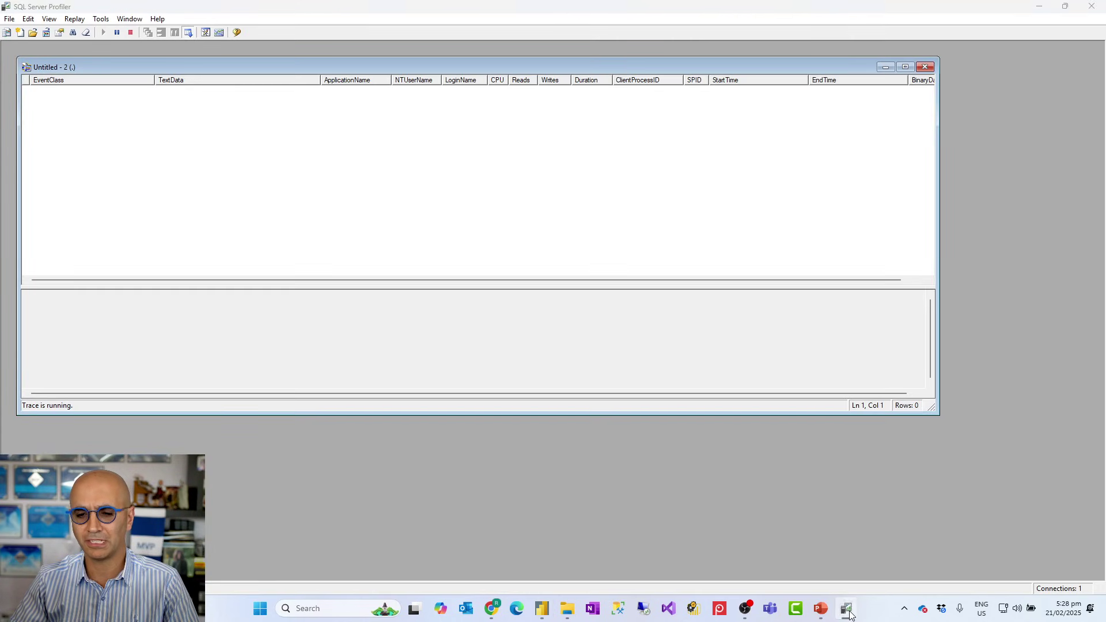
click(848, 611)
drag(744, 328, 655, 339)
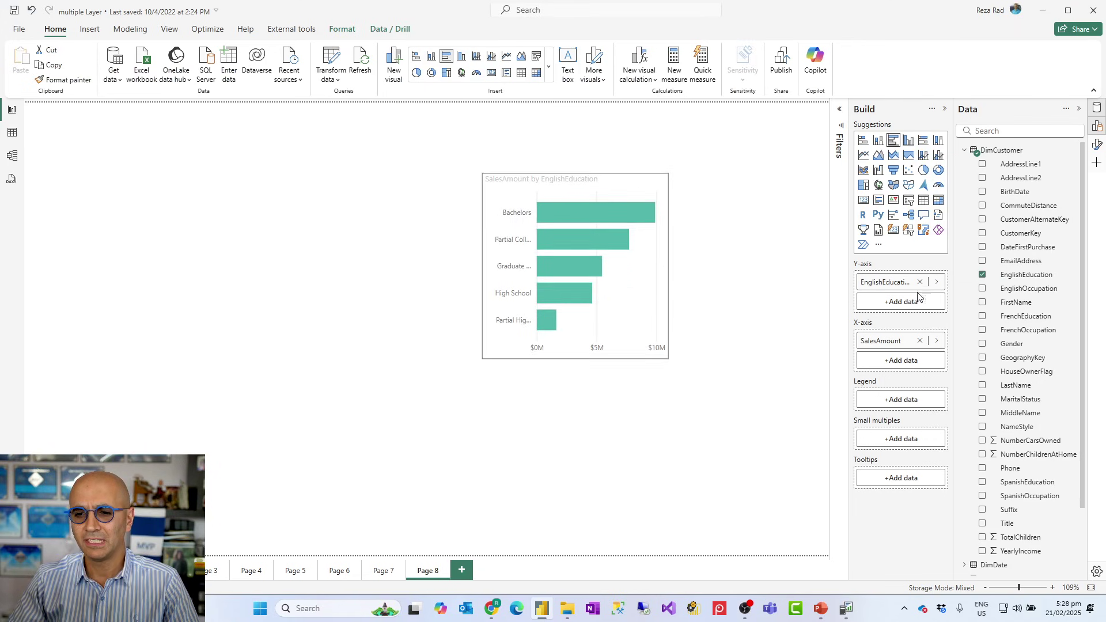
Add DimPromotion's EnglishPromotionCategory to the chart legend, then switch to SQL Server Profiler.
click(966, 152)
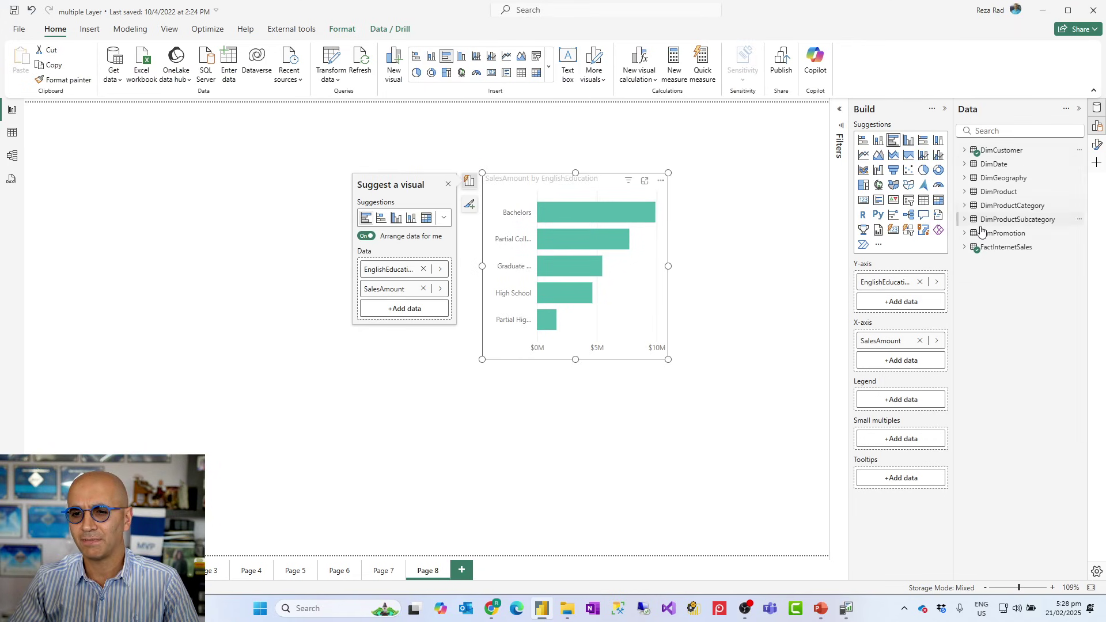
mouse_move(966, 242)
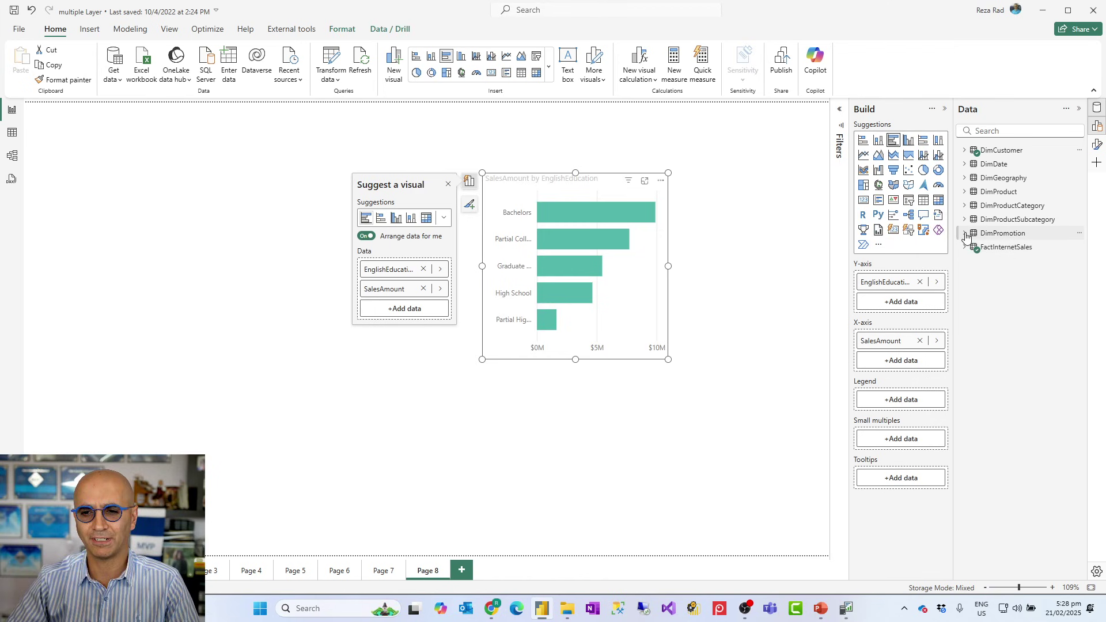
click(965, 233)
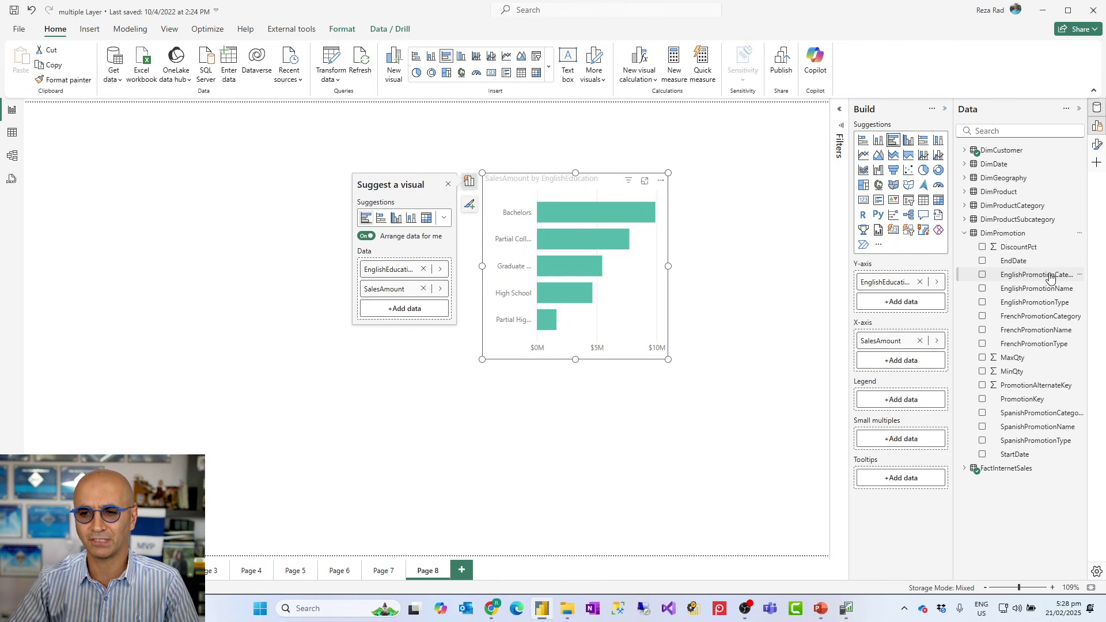
drag(1049, 277, 914, 405)
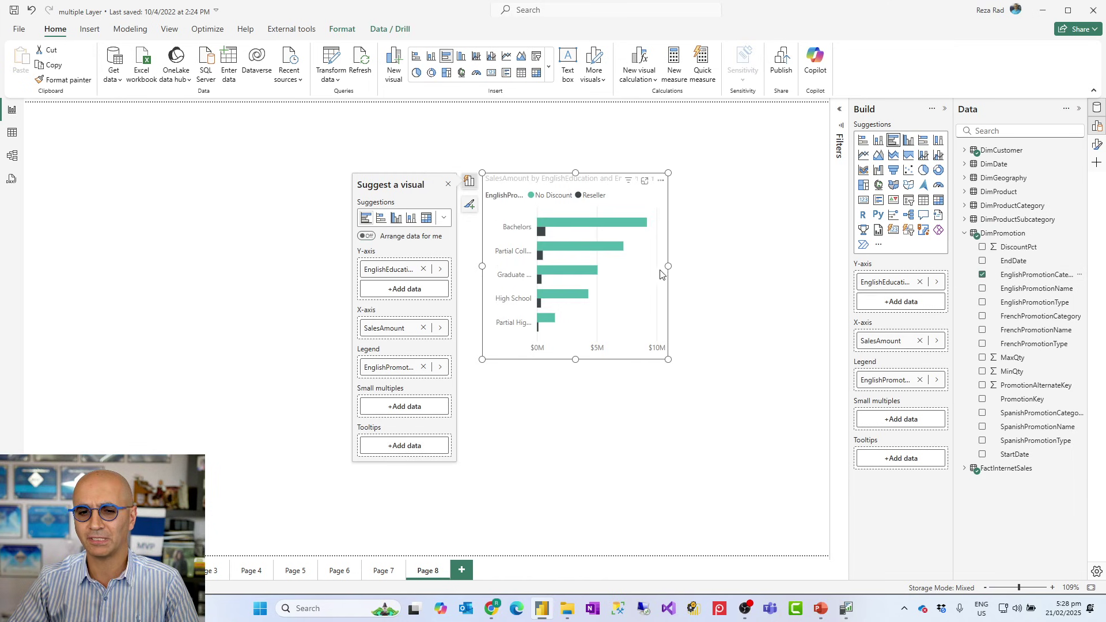
key(alt+Tab)
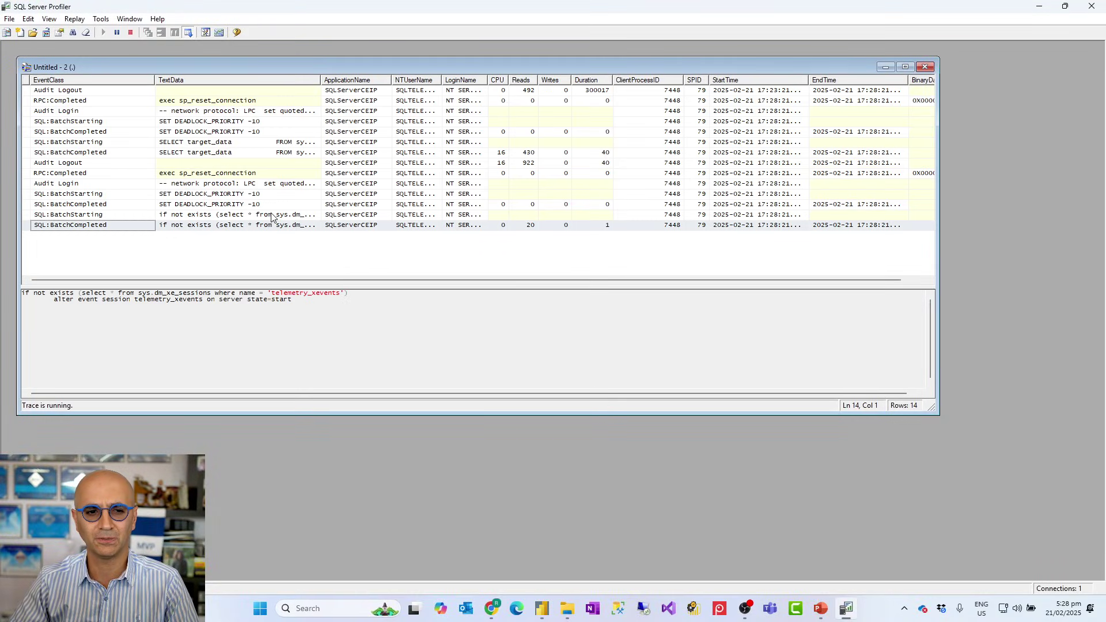
Read the SQL of the SET DEADLOCK_PRIORITY, SELECT target_data and if not exists events.
click(205, 121)
click(198, 132)
click(195, 143)
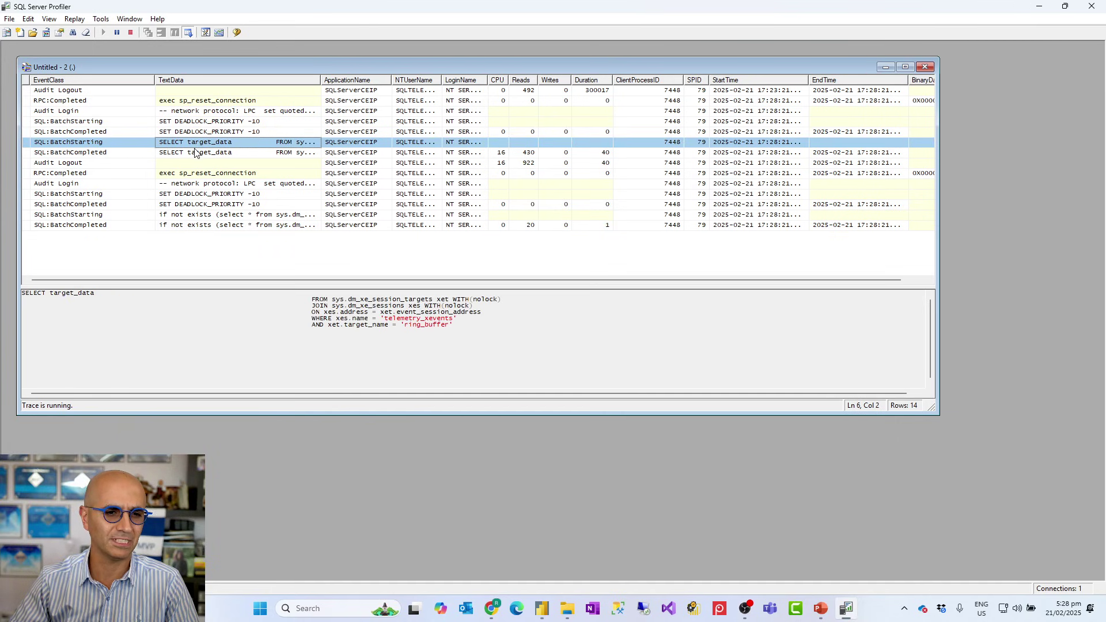
click(198, 153)
click(205, 194)
click(202, 205)
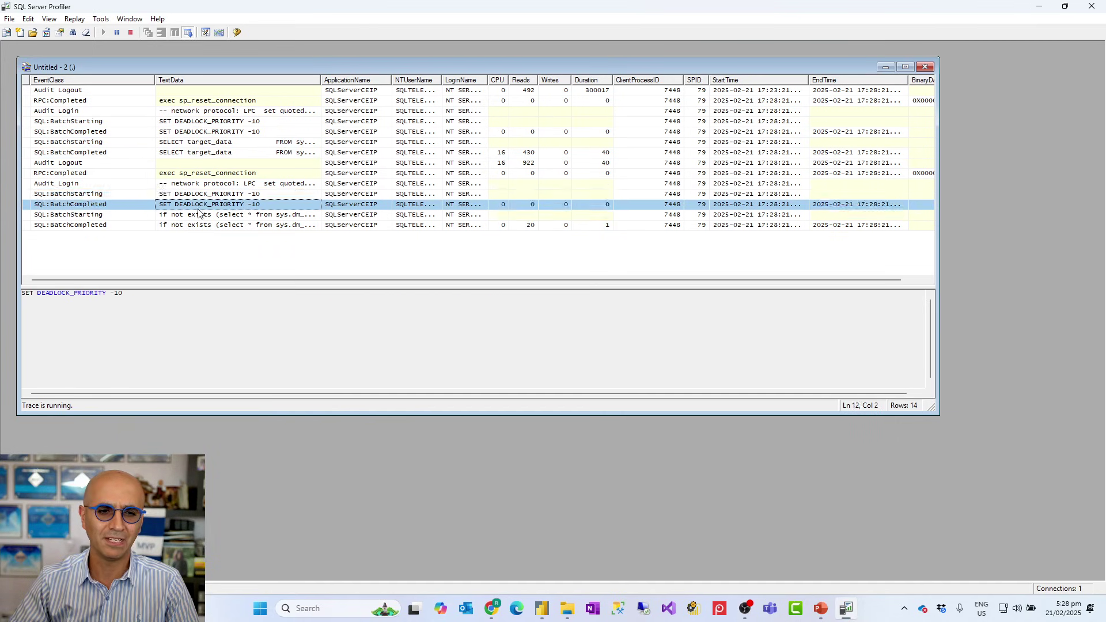
click(197, 216)
click(199, 225)
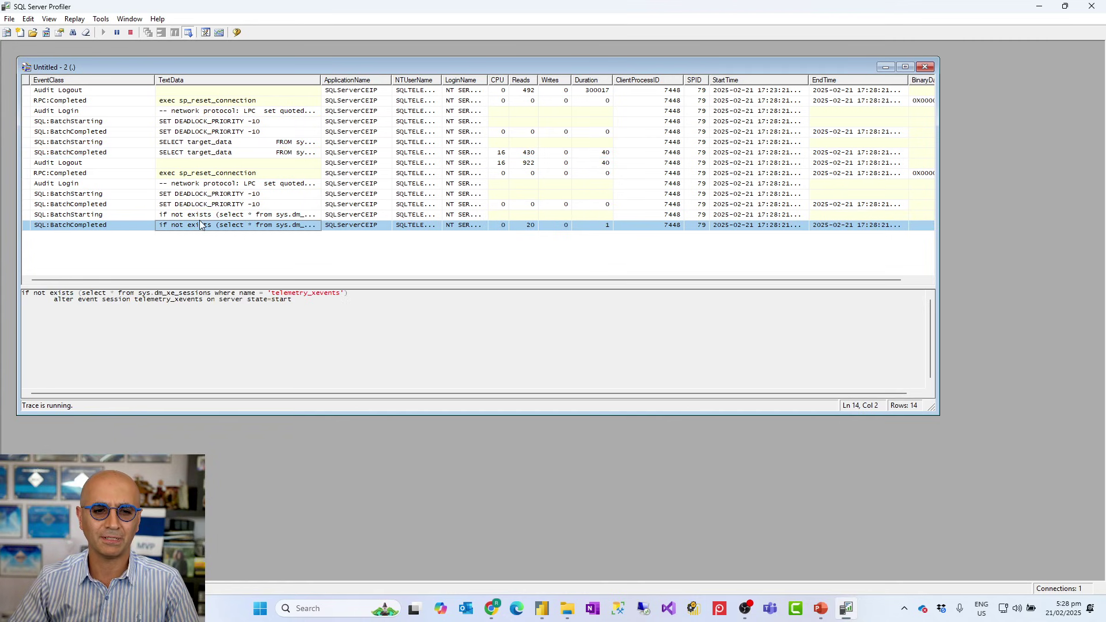
Compare the Audit Login settings with the DEADLOCK_PRIORITY events, then return to Power BI.
click(205, 183)
click(204, 195)
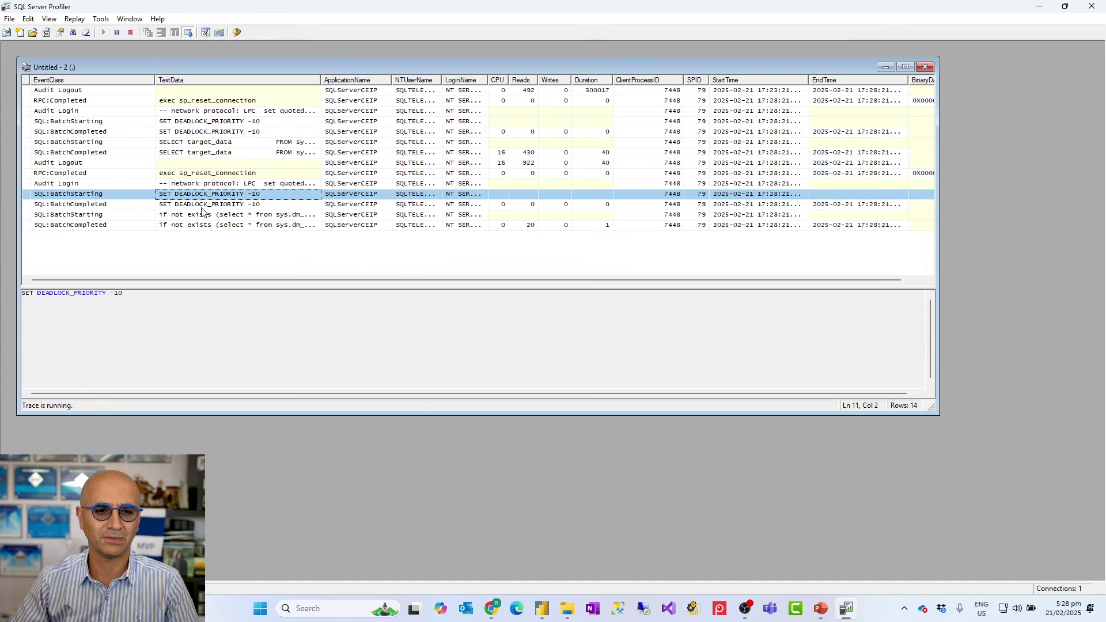
click(198, 183)
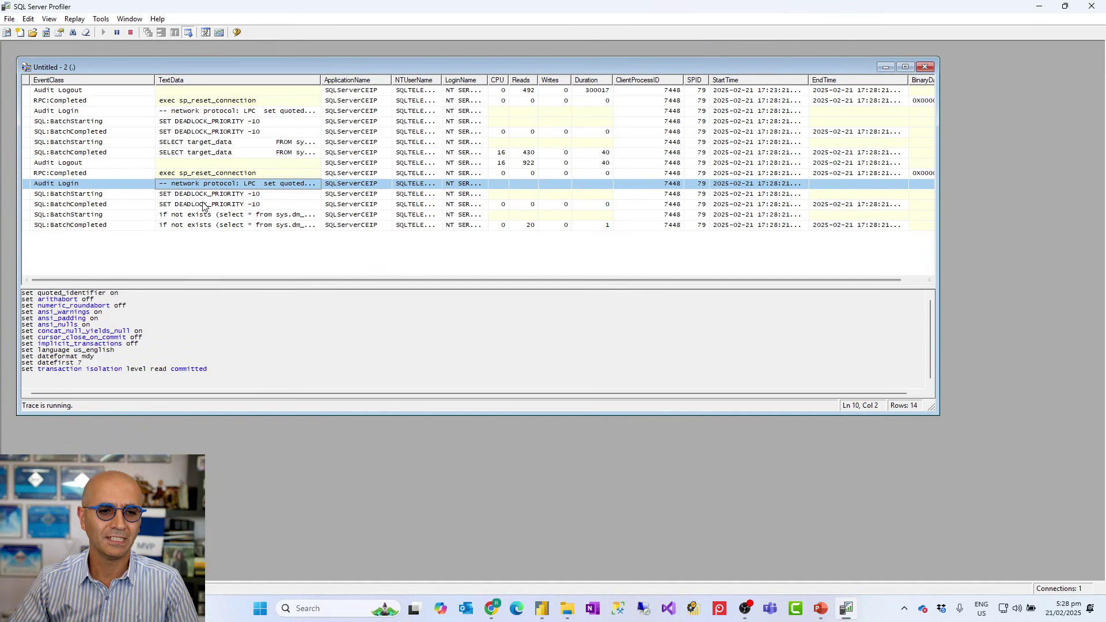
click(205, 195)
click(202, 132)
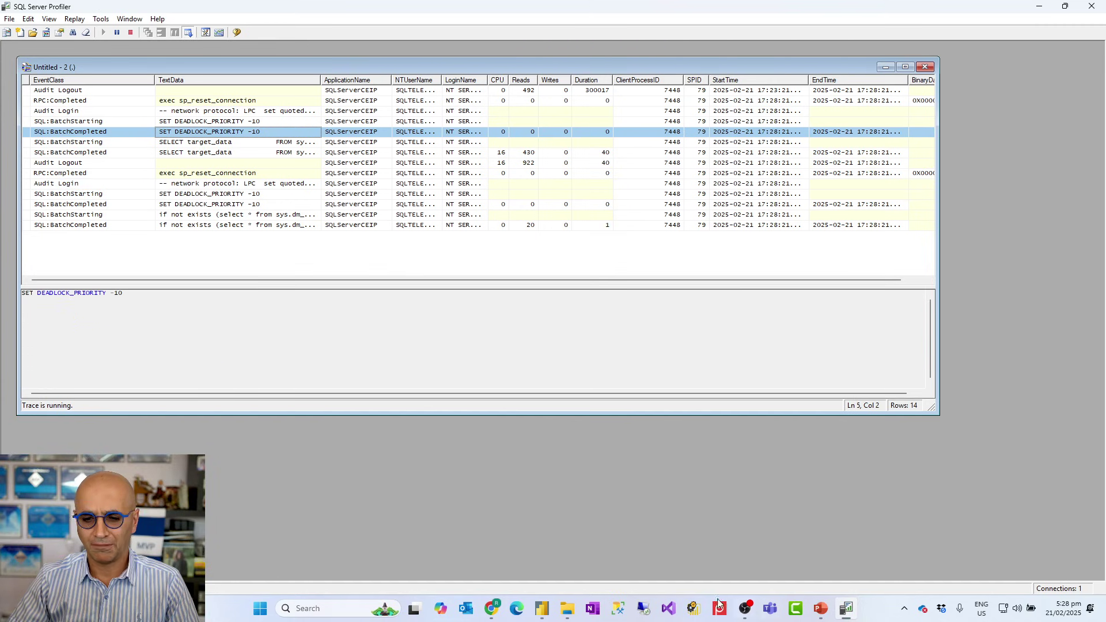
click(544, 614)
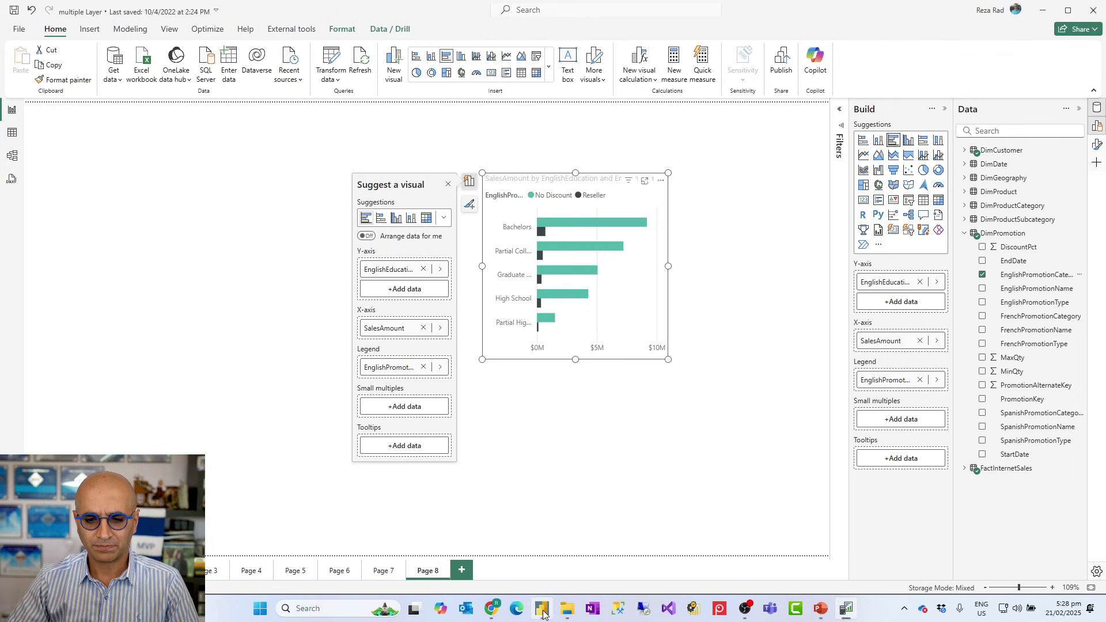
Add DimProduct's EnglishDescription to the chart's Tooltips, then check the new query in Profiler.
click(966, 233)
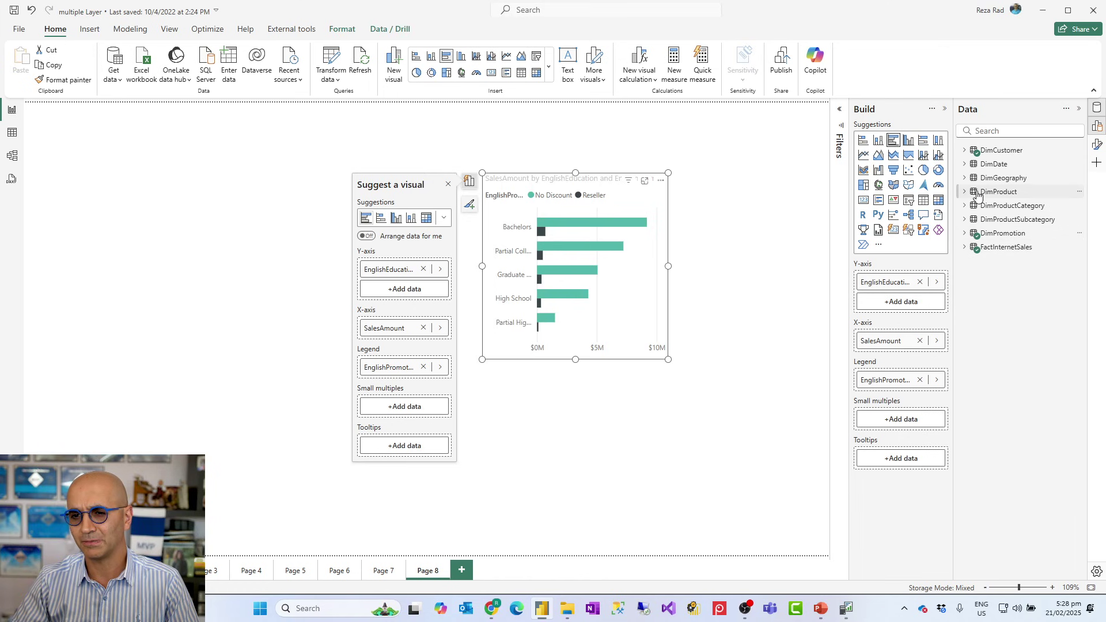
click(966, 192)
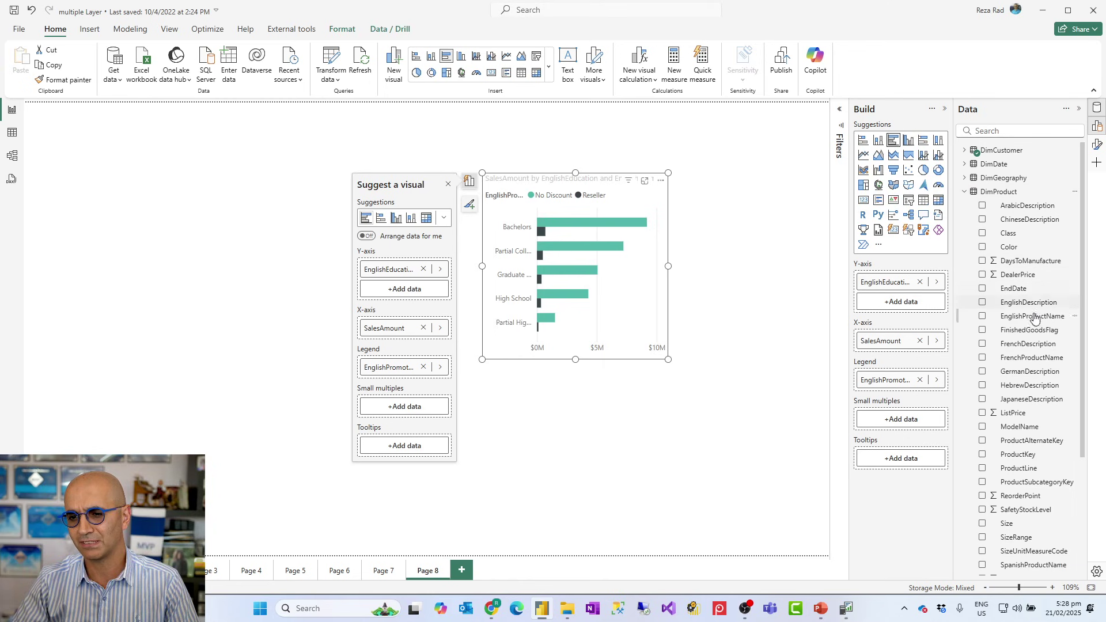
drag(1032, 306, 918, 462)
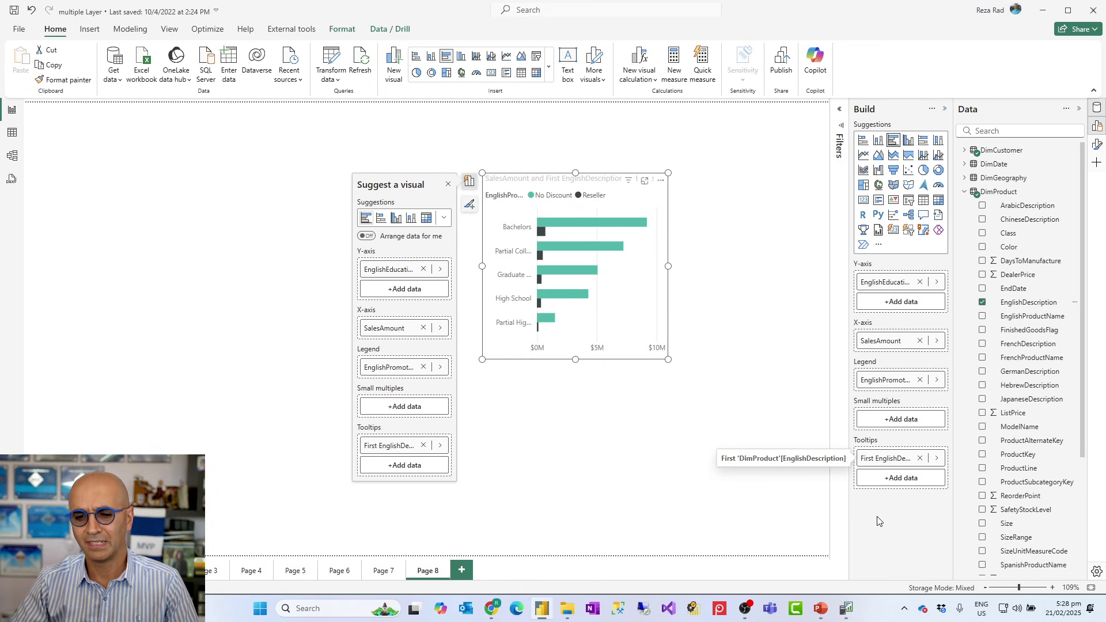
click(845, 608)
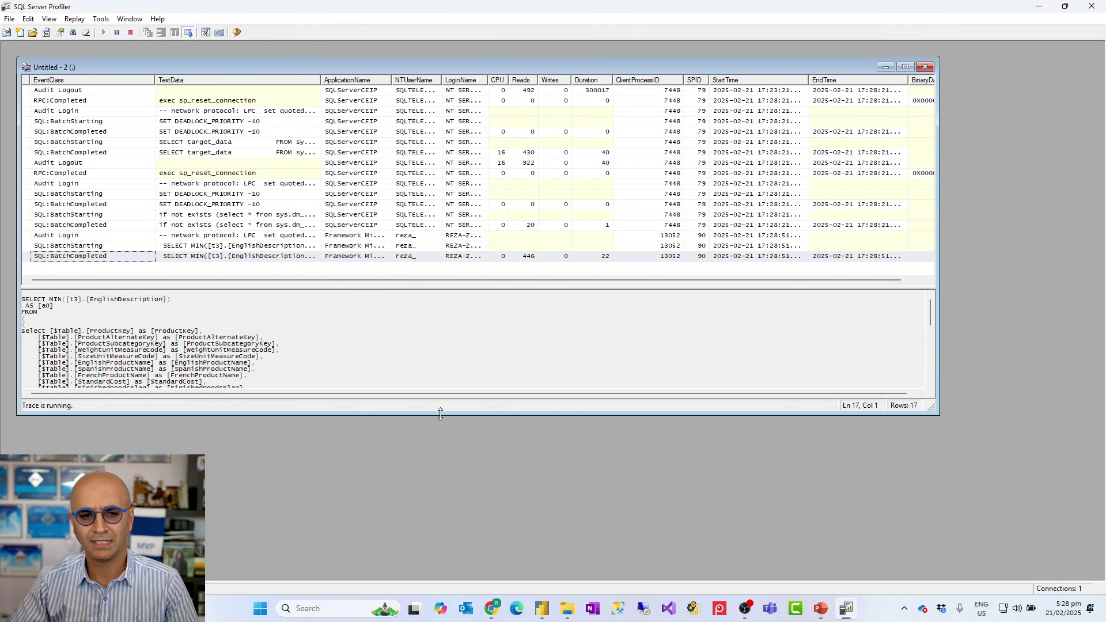
Select the EnglishDescription query events and enlarge the panes to read the SELECT MIN query.
click(209, 247)
click(209, 256)
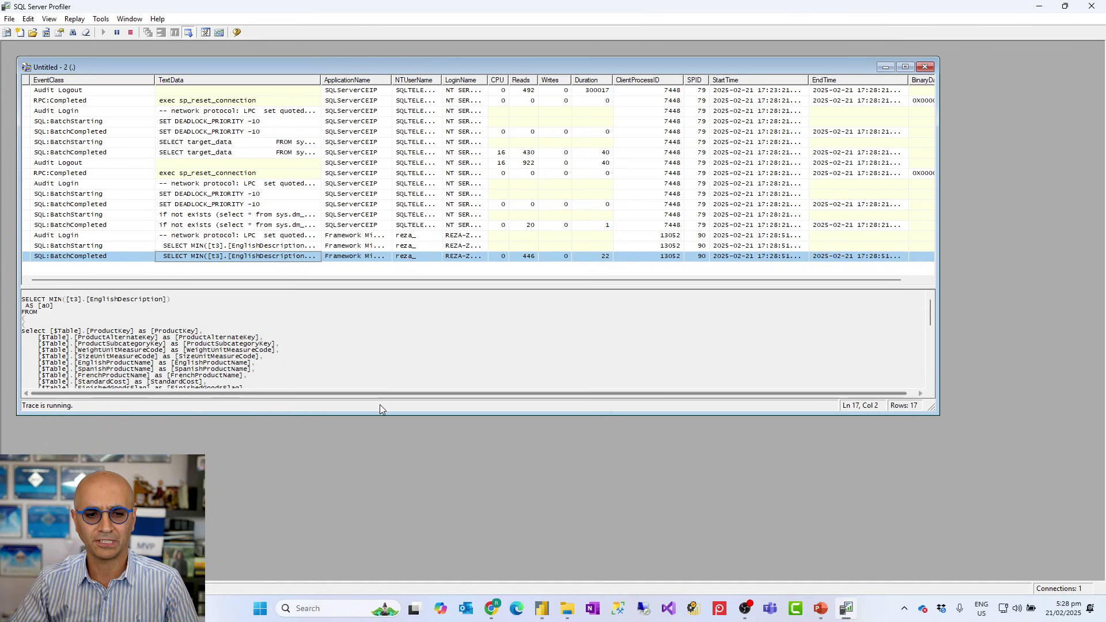
drag(381, 415, 383, 573)
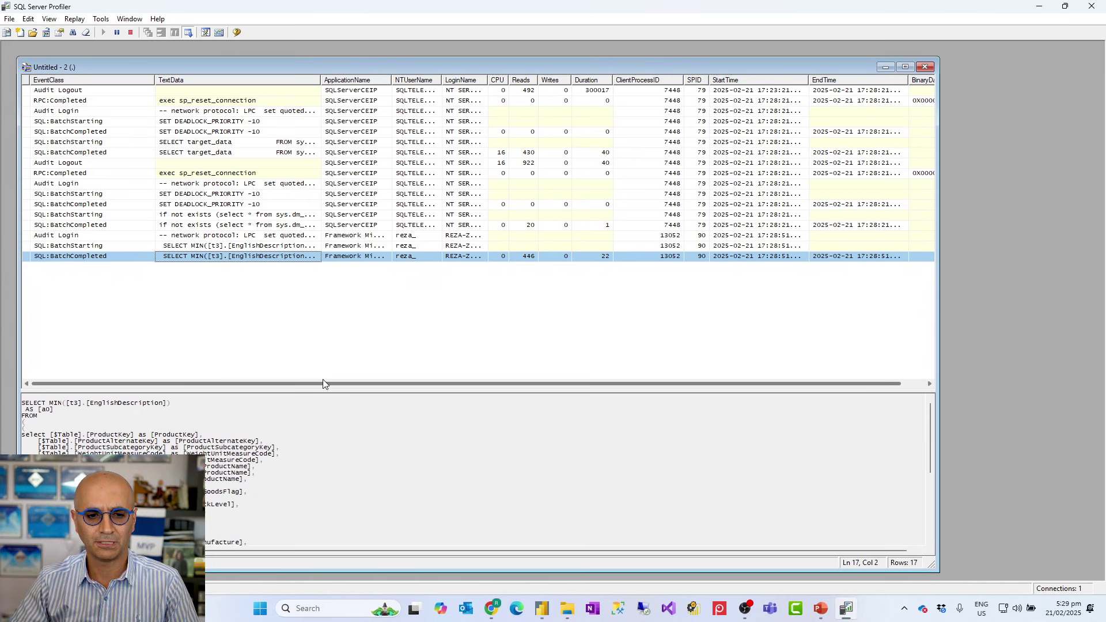
drag(323, 392, 322, 305)
scroll(214, 436, down, 6)
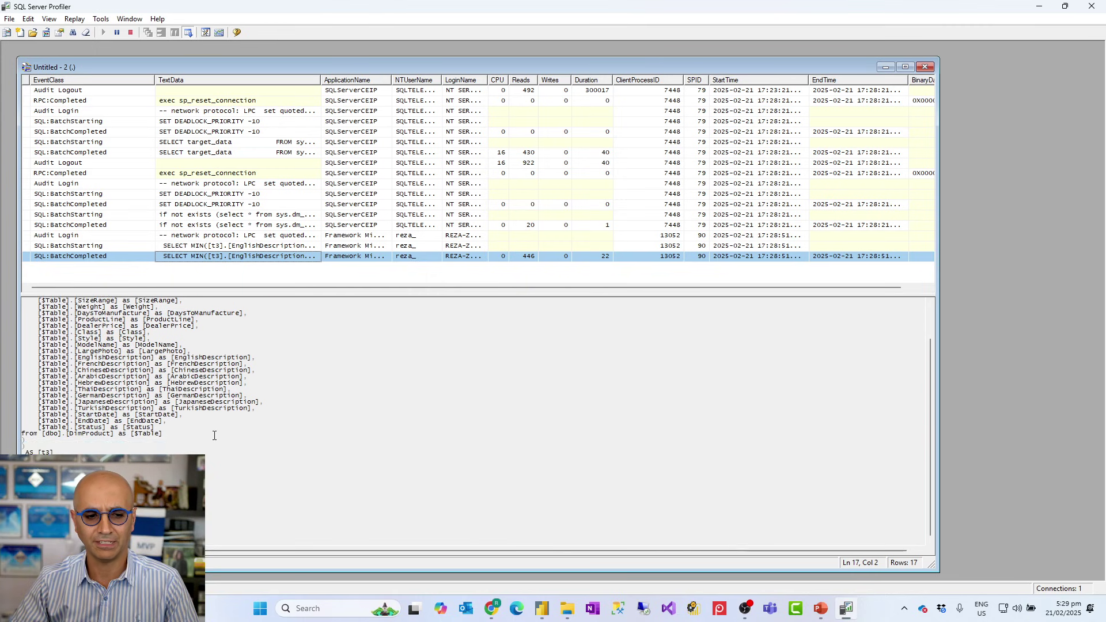
scroll(214, 435, up, 4)
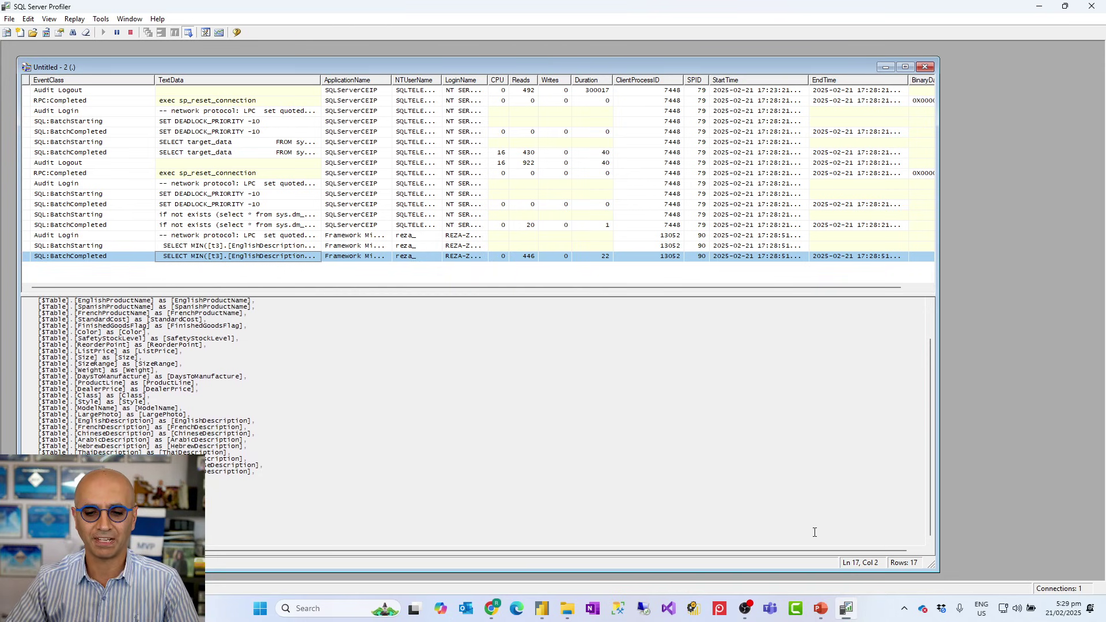
Stop the trace at 18 rows, view the DirectQuery slide, and return to the report.
mouse_move(542, 615)
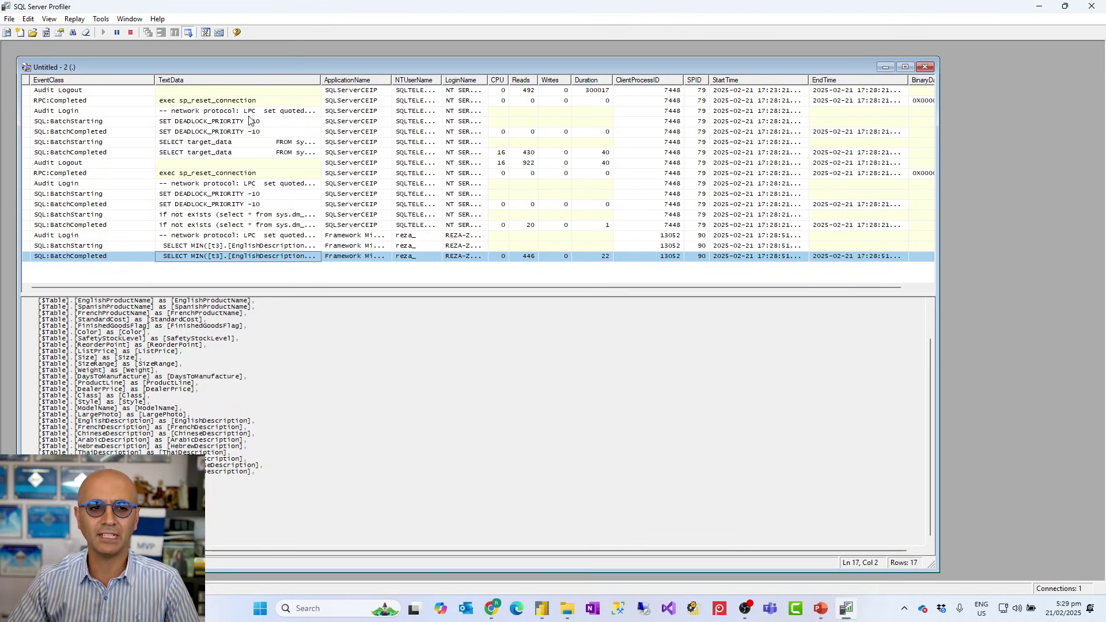
click(131, 34)
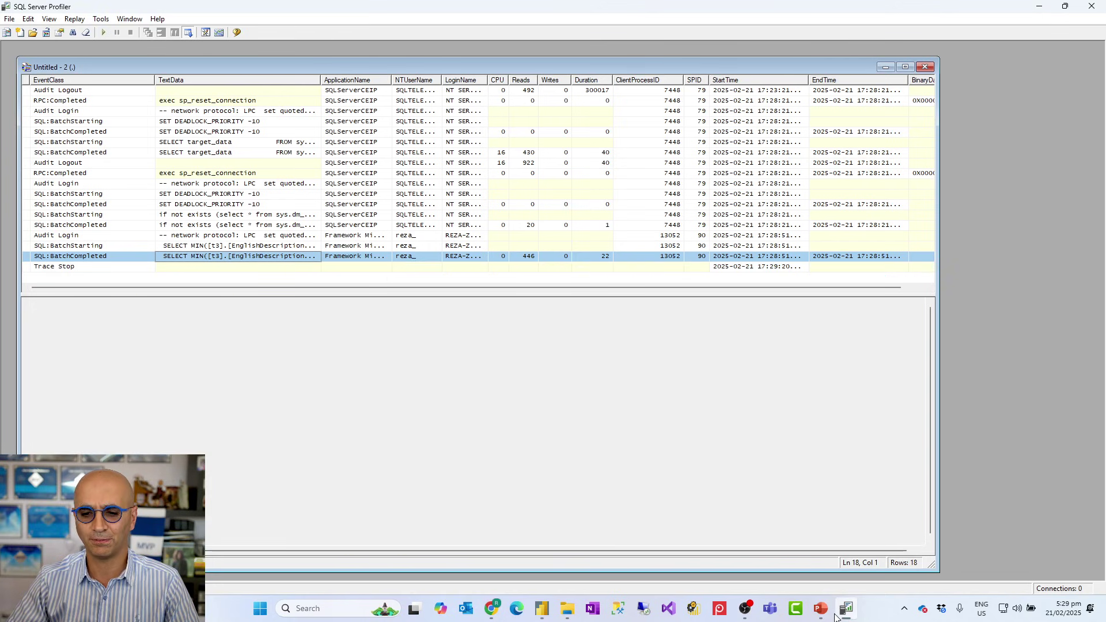
click(813, 605)
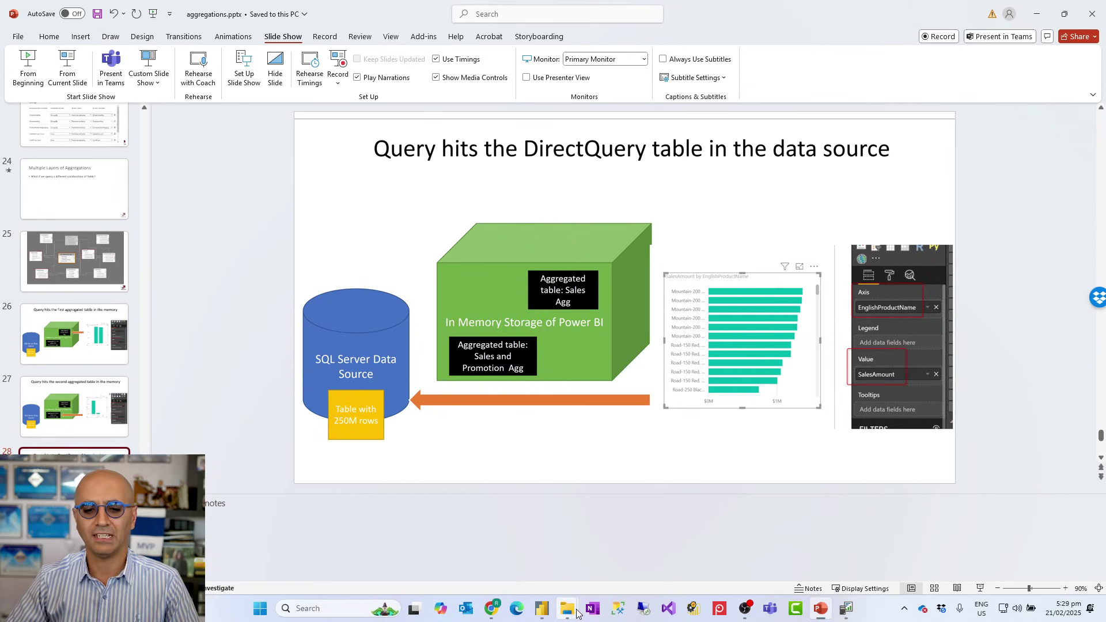
click(539, 560)
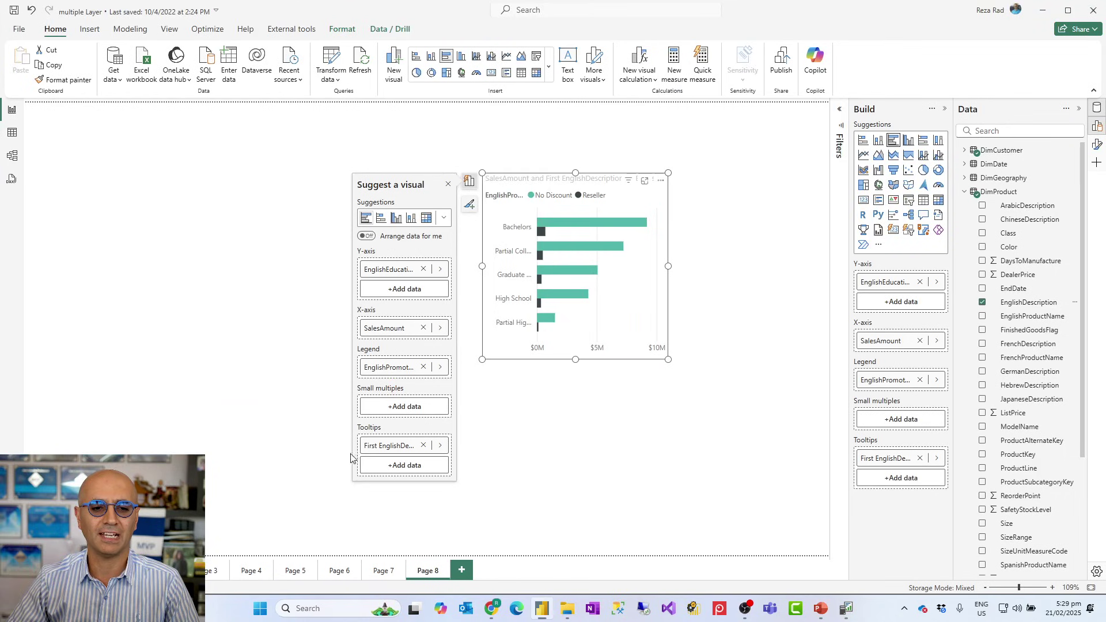
Switch to Model view to see the Sales Agg and Sales and Promotion Agg tables.
click(12, 157)
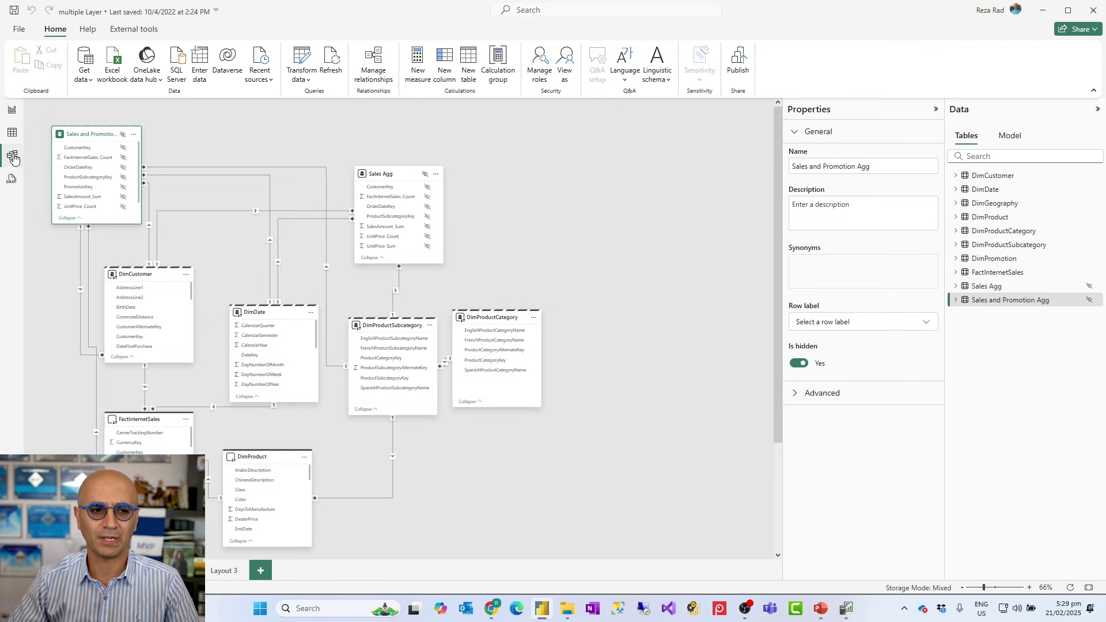